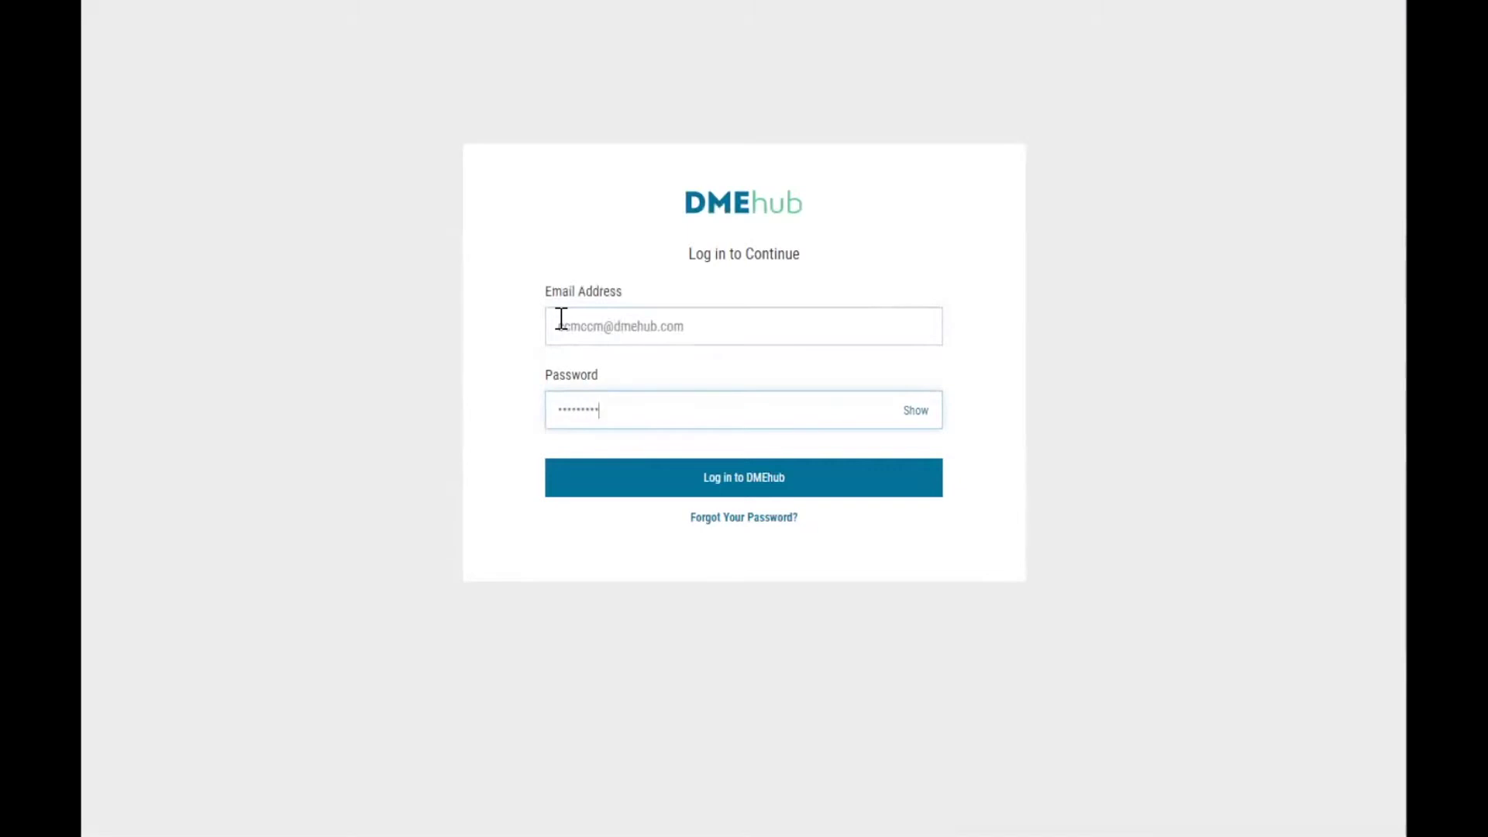
Sign in to DMEhub and start creating a new order.
click(798, 489)
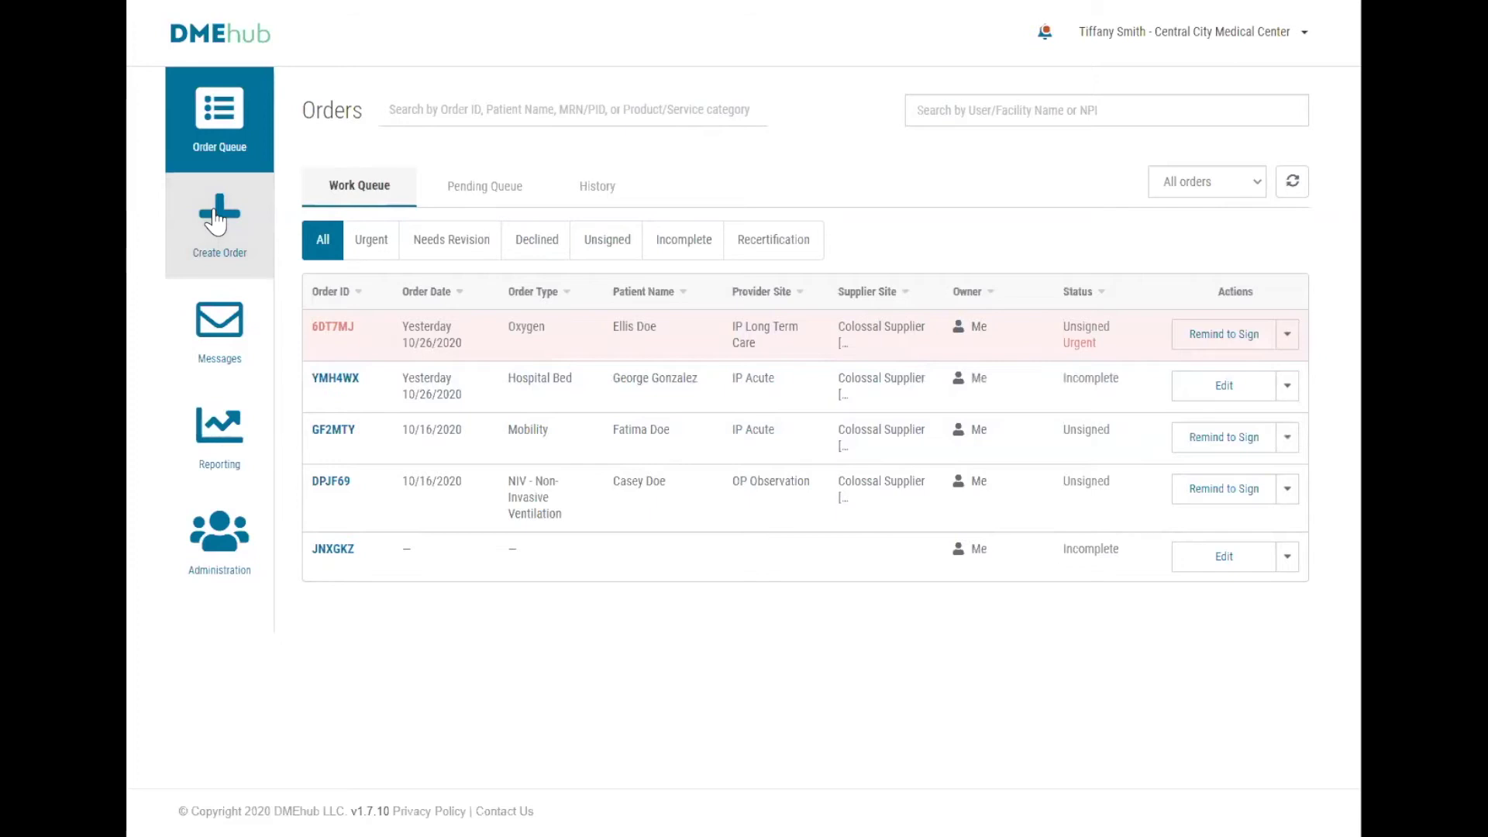
click(215, 221)
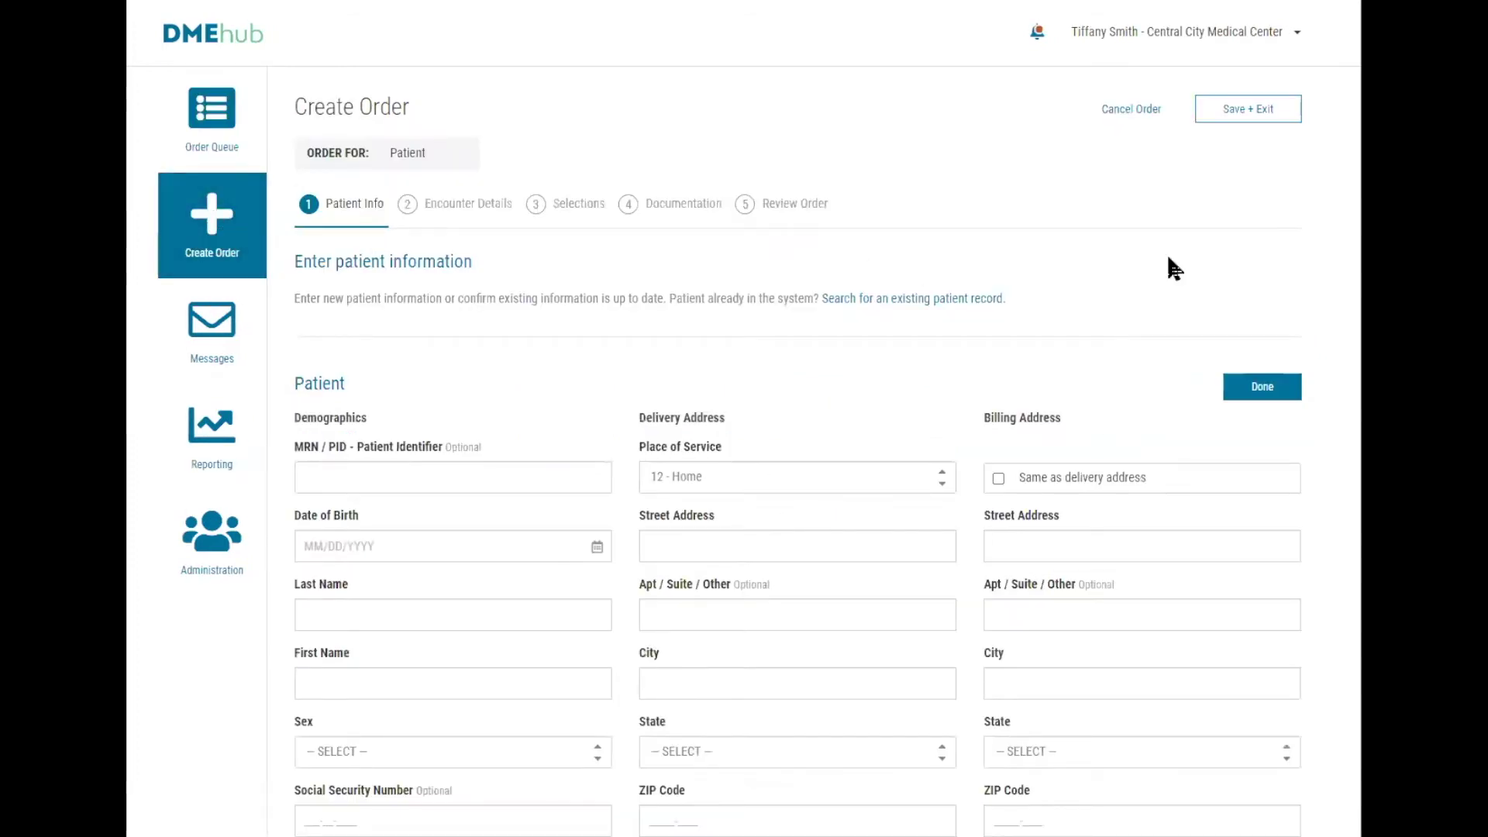
Enter the patient's date of birth, last and first name, and set sex to Female.
scroll(1159, 248, down, 4)
click(357, 190)
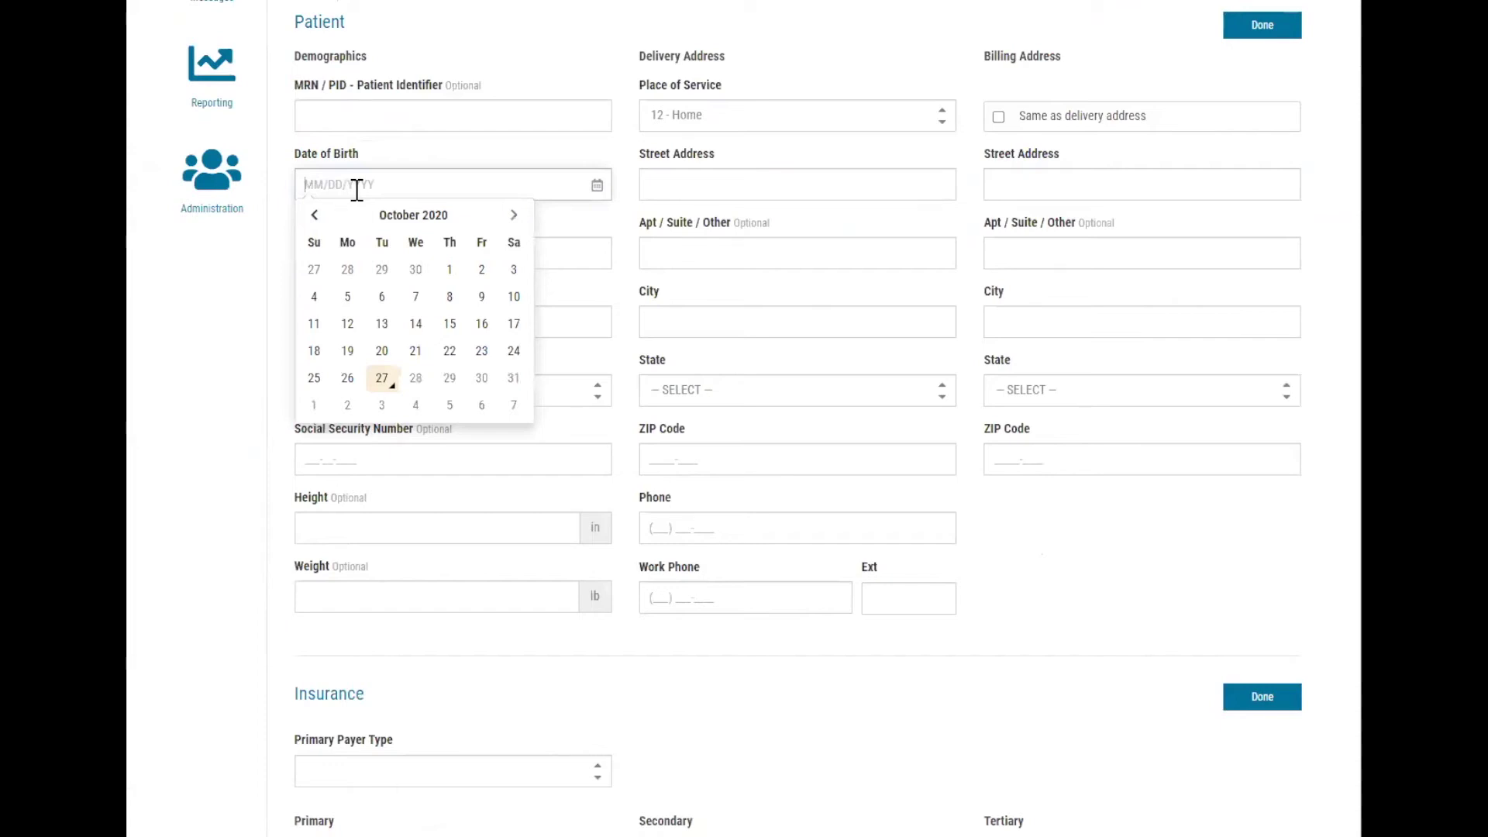
text(01011945)
key(Tab)
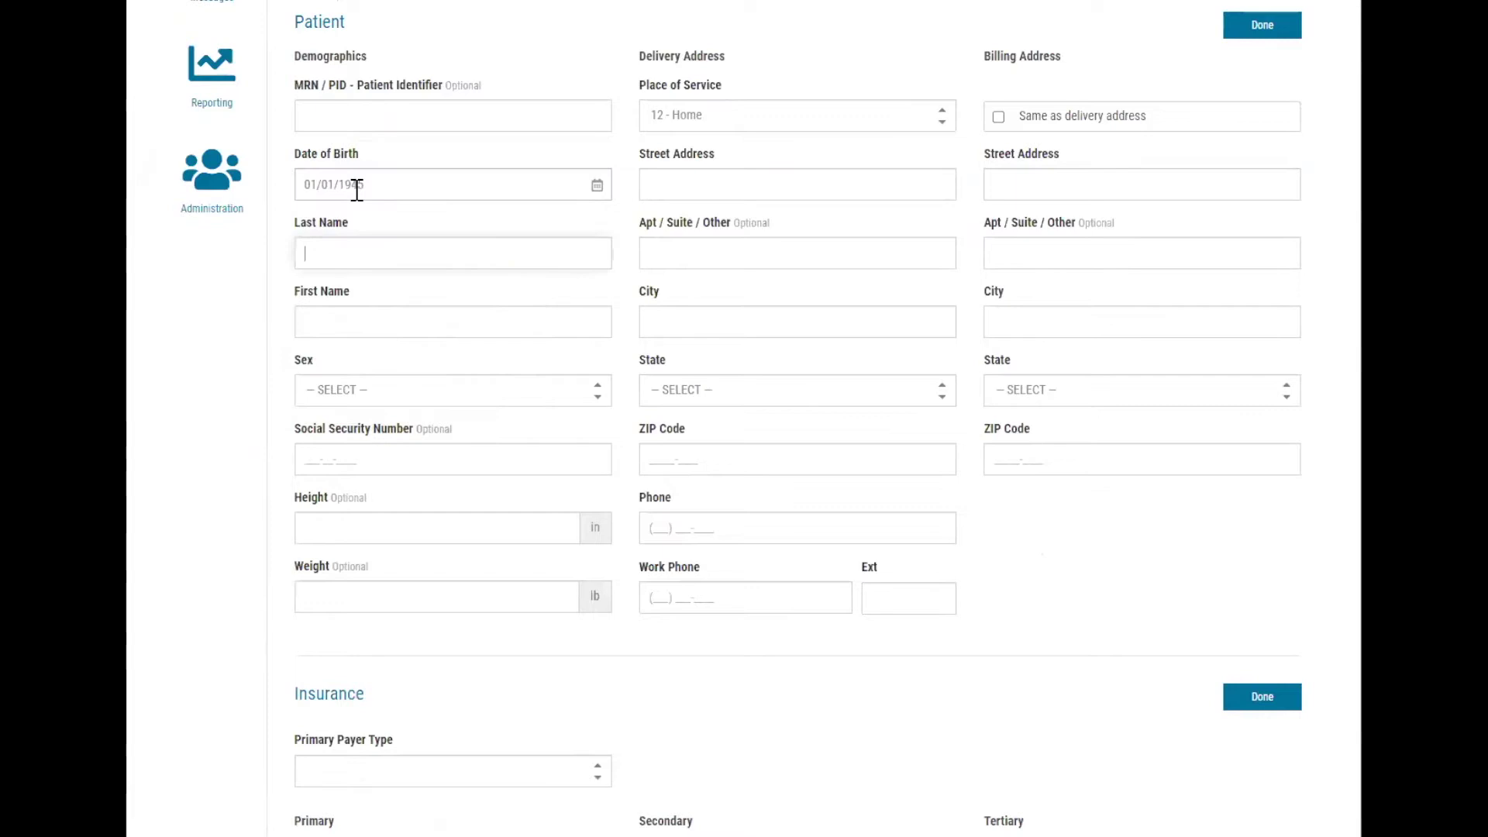
text(Doe)
key(Tab)
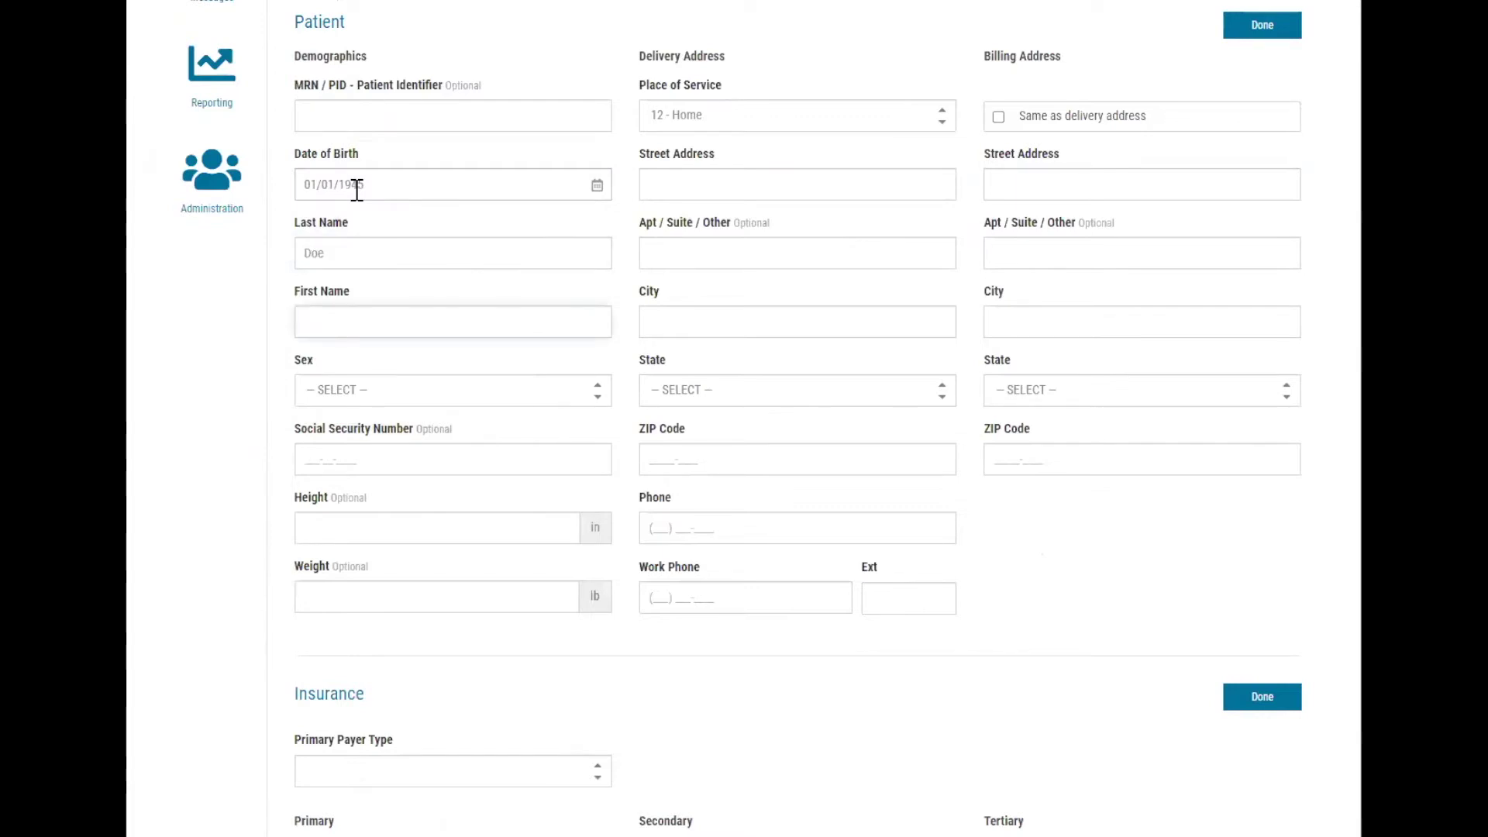
text(Emily)
click(485, 397)
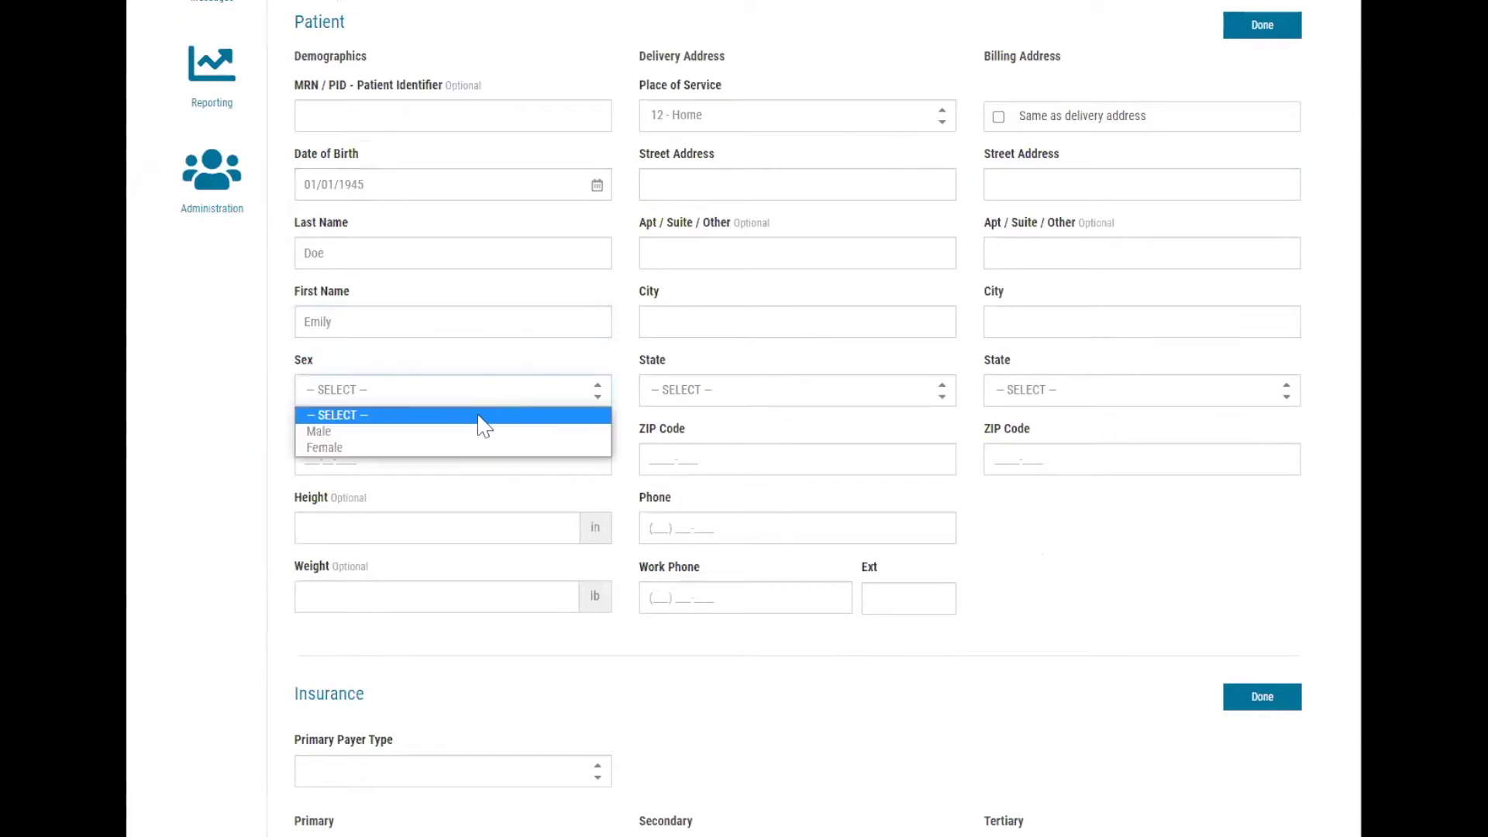
click(481, 448)
Fill in the patient's delivery street, city, State TX, ZIP code and phone number.
click(699, 187)
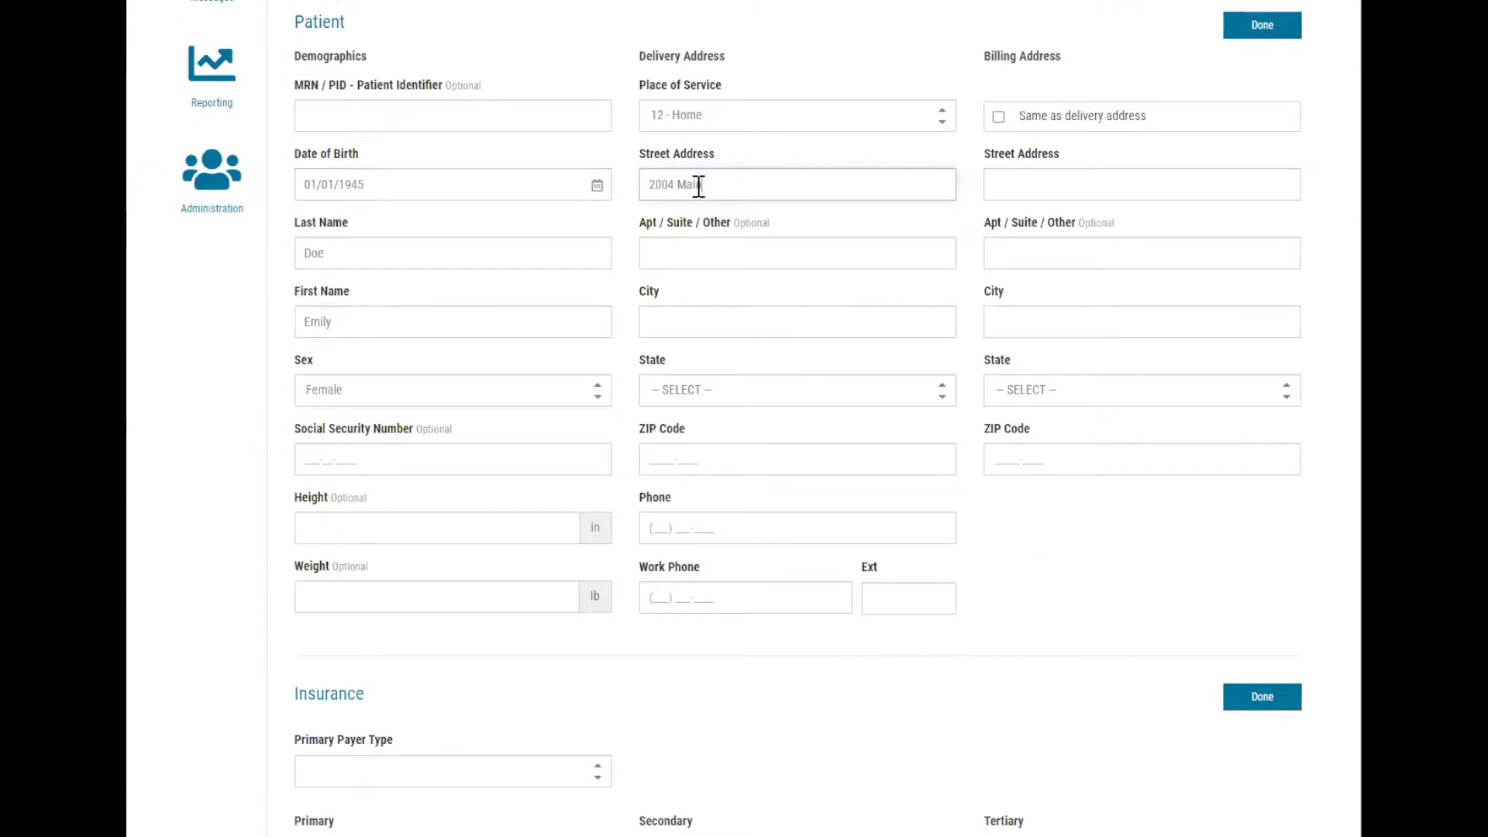
key(Tab)
key(Tab)
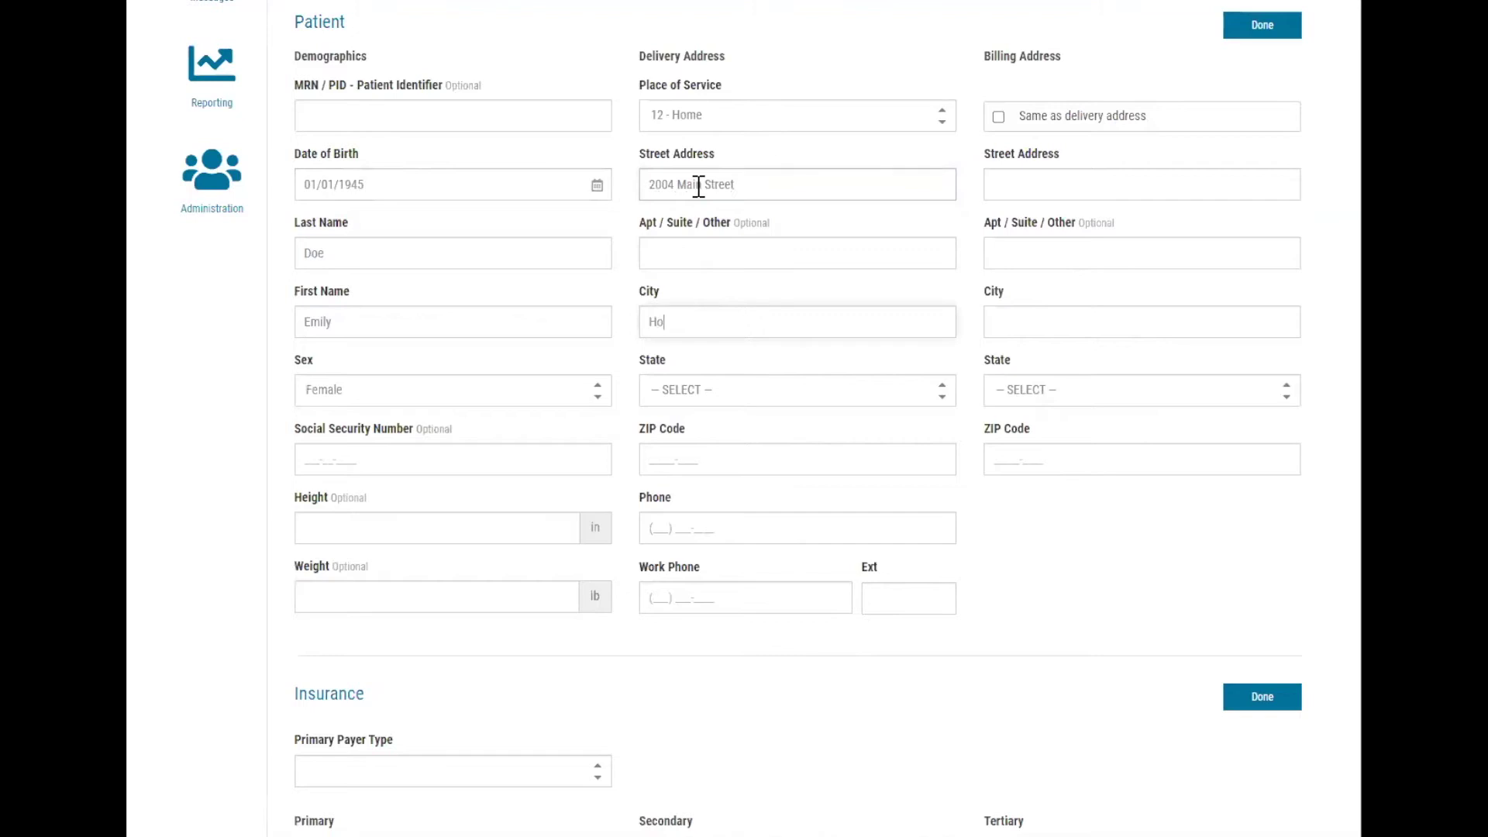
key(Tab)
key(Tab)
key(Tab)
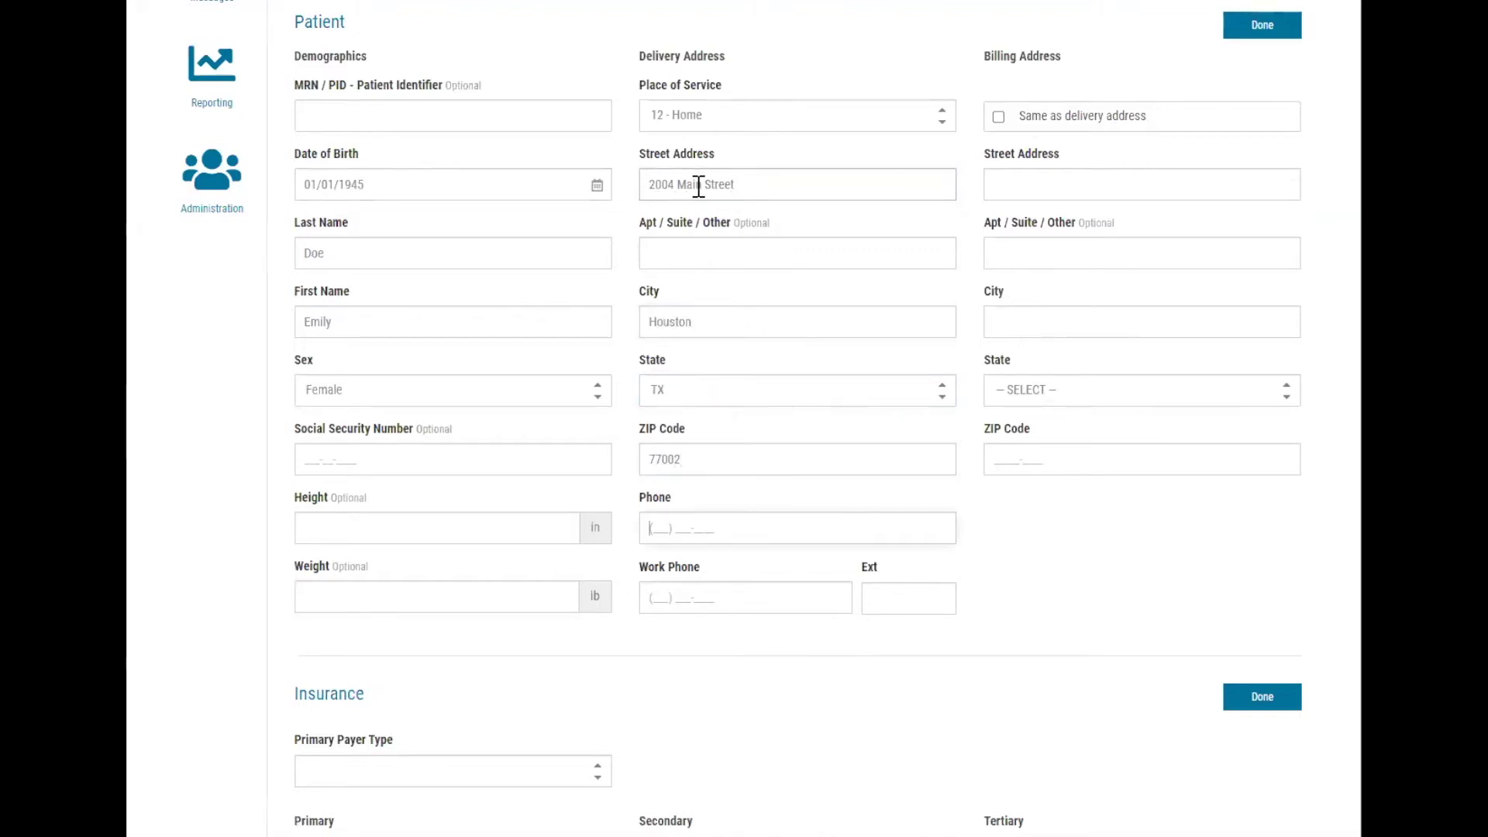
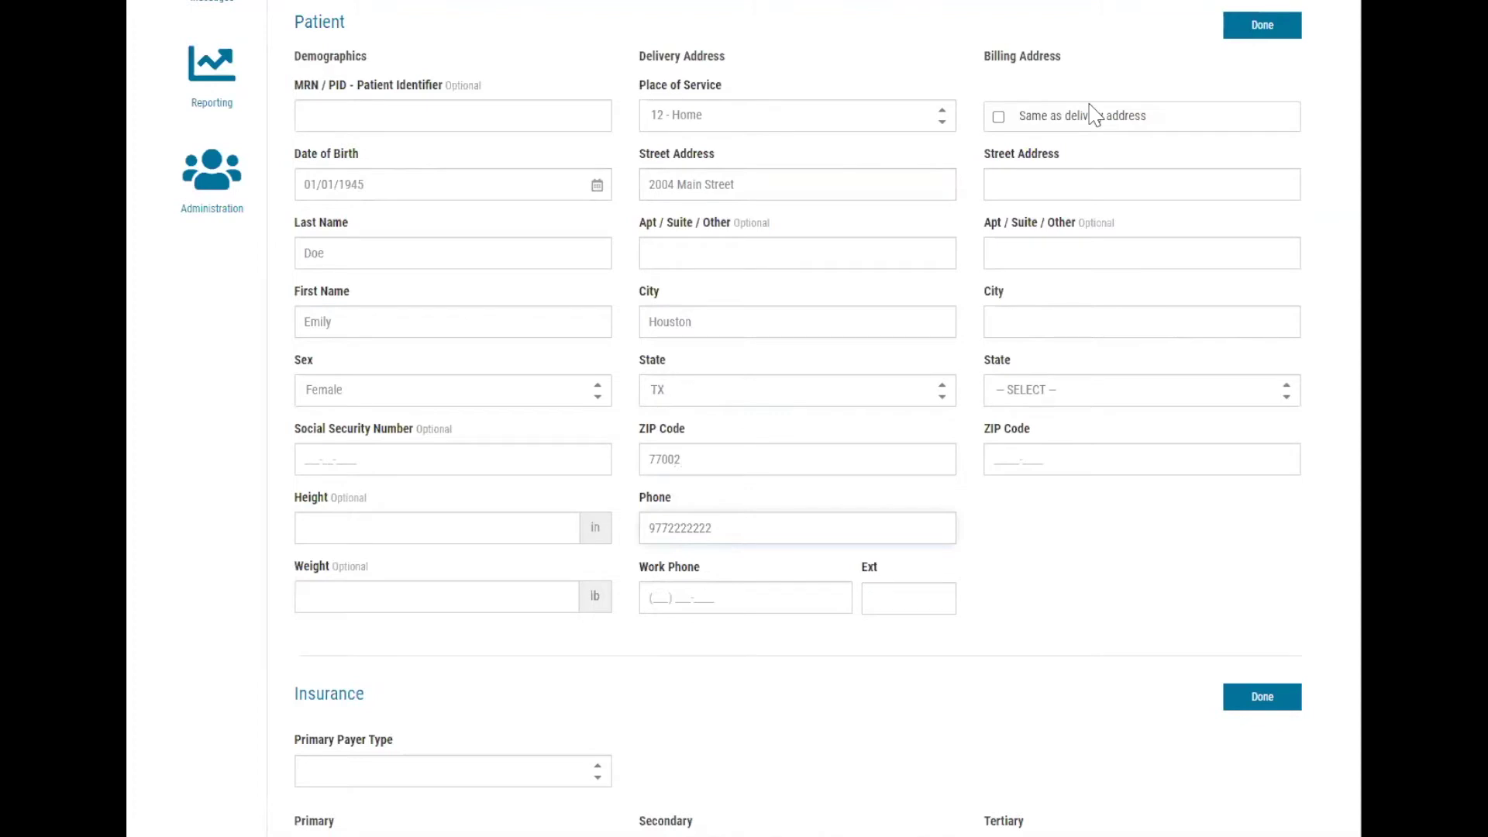
Reuse the delivery address for billing and set Primary Payer Type to Medicare.
click(1086, 124)
scroll(1086, 126, down, 1)
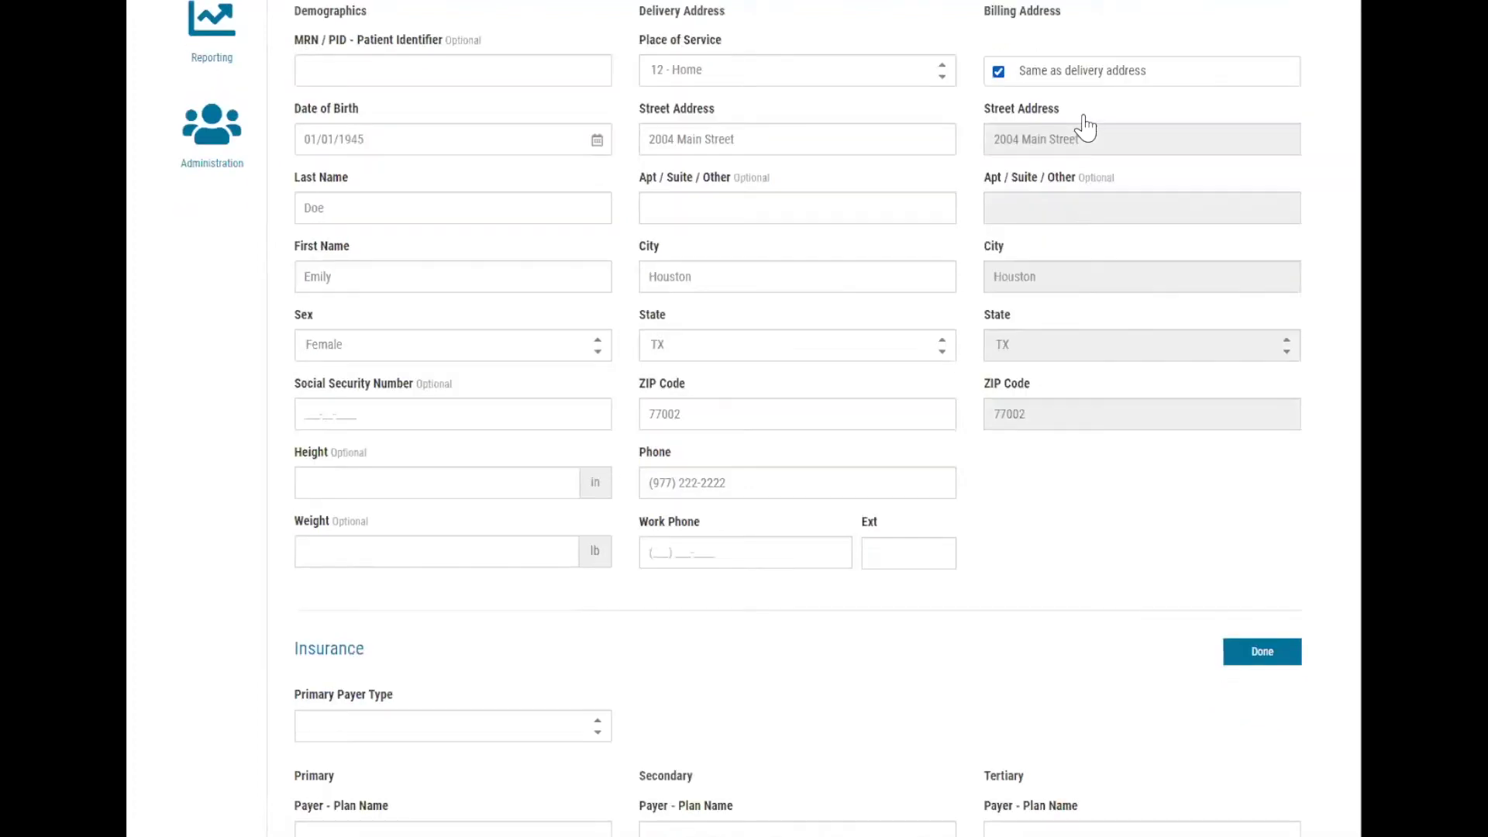
scroll(1086, 124, down, 8)
click(504, 138)
click(527, 177)
Select the SelectCare of Texas (Houston) plan and paste the patient's Medicare Beneficiary Identifier.
click(387, 248)
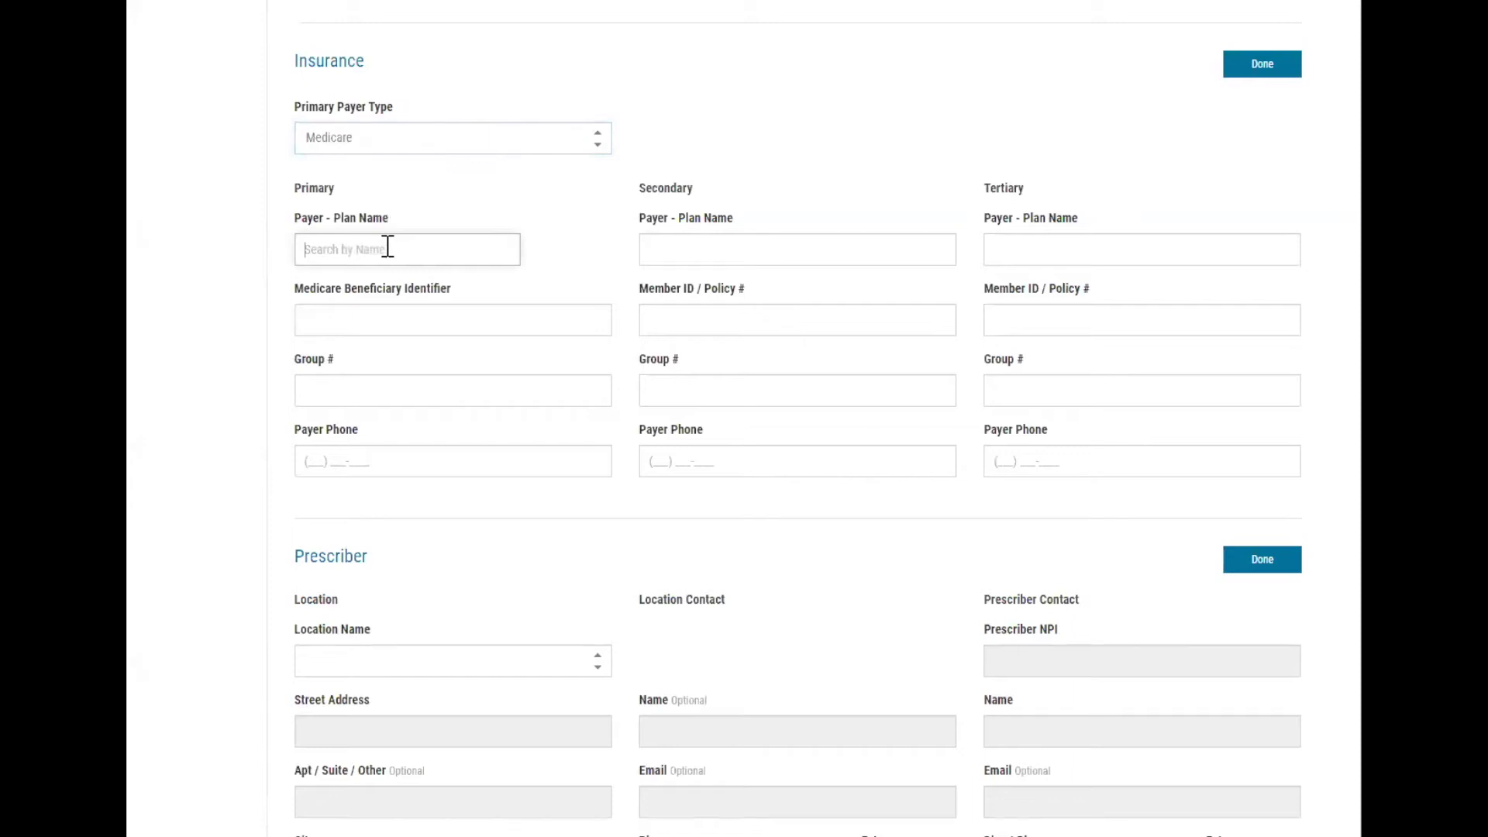
text(Texas)
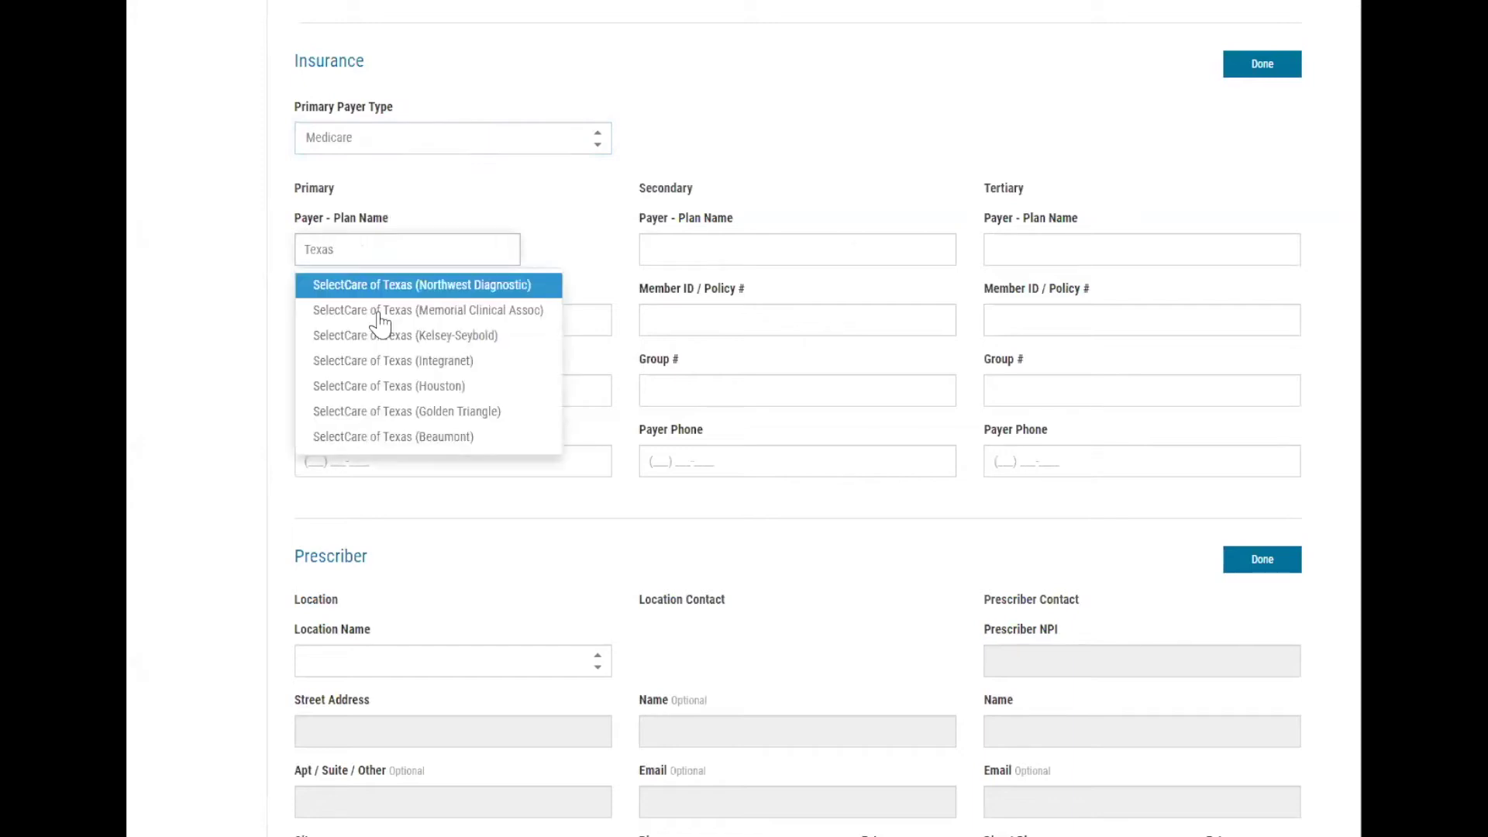
click(389, 386)
click(373, 311)
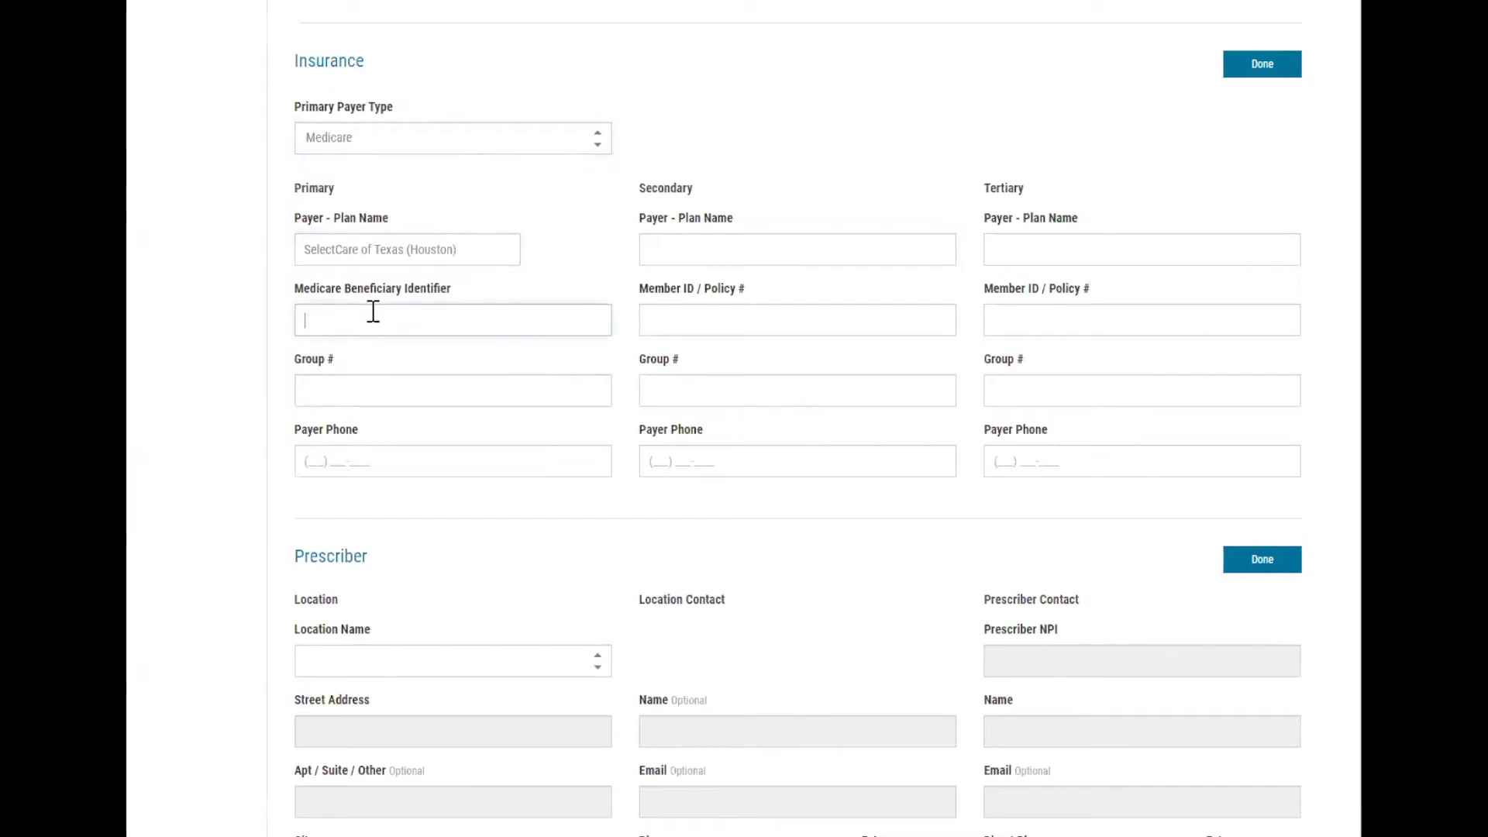
Set location to OP Wound Care Center, pick the prescriber by NPI, and save.
scroll(712, 523, down, 5)
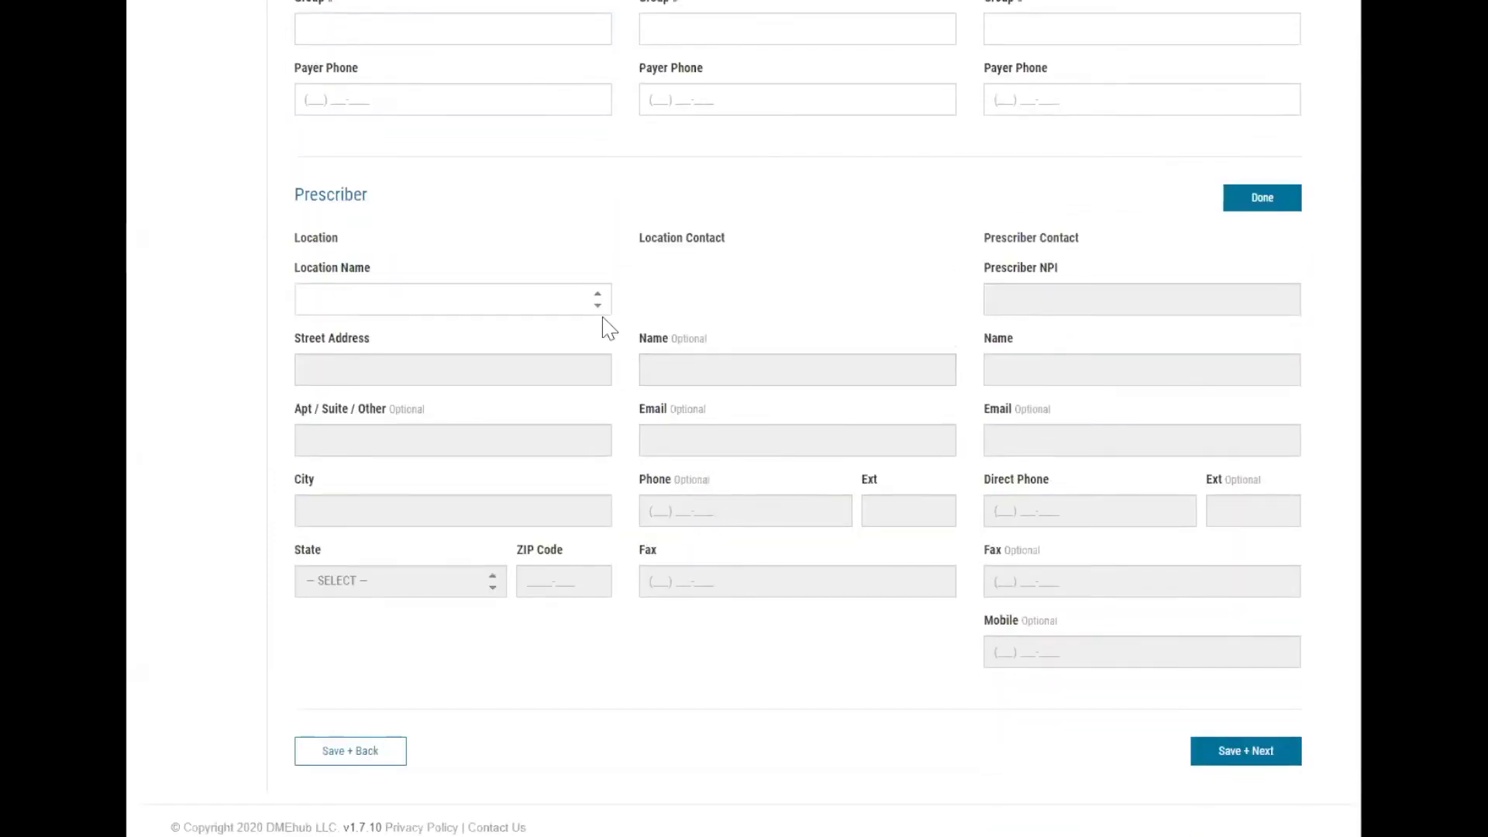
click(599, 309)
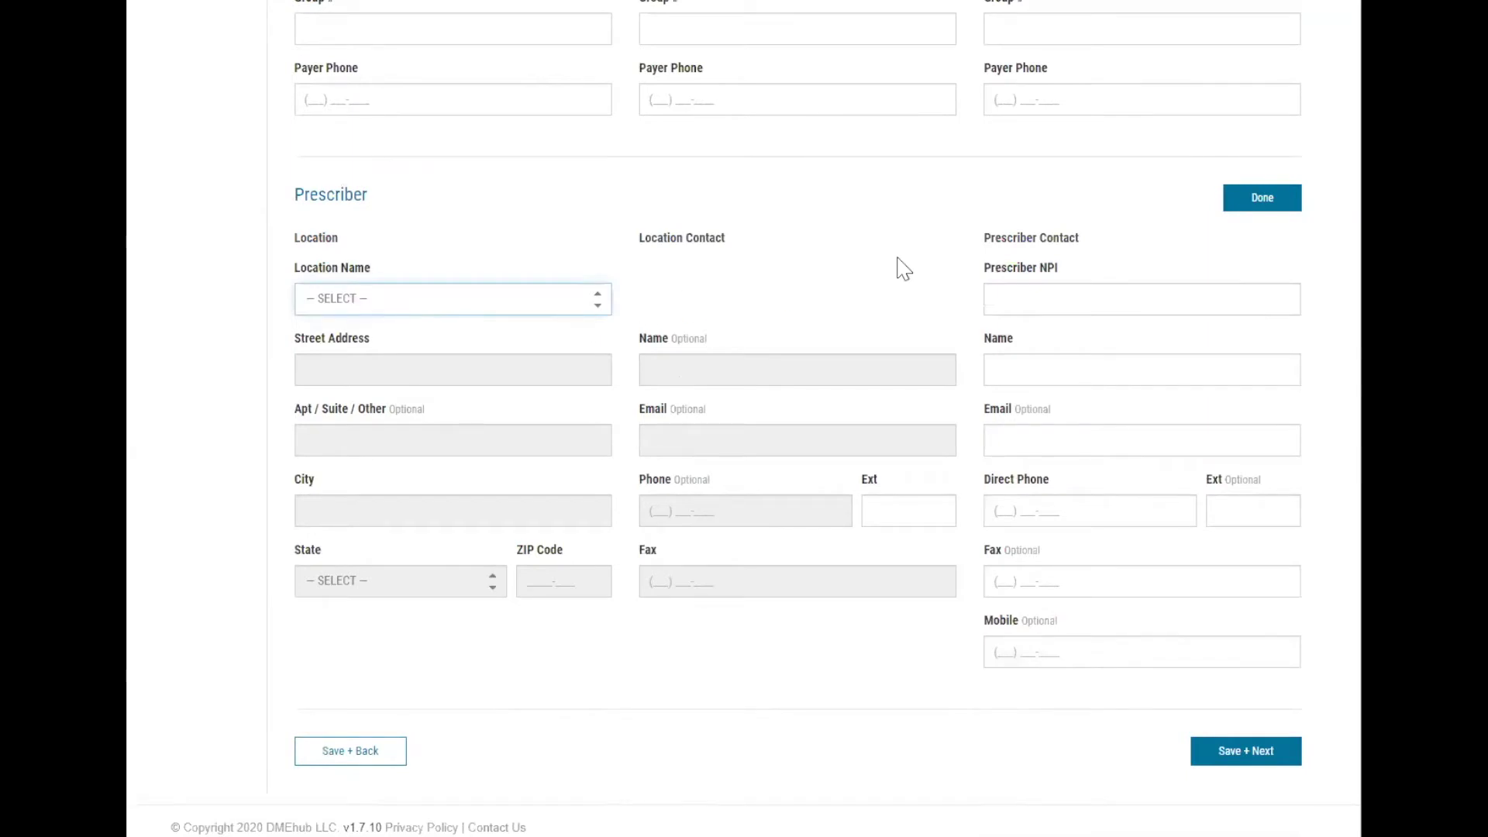
click(599, 310)
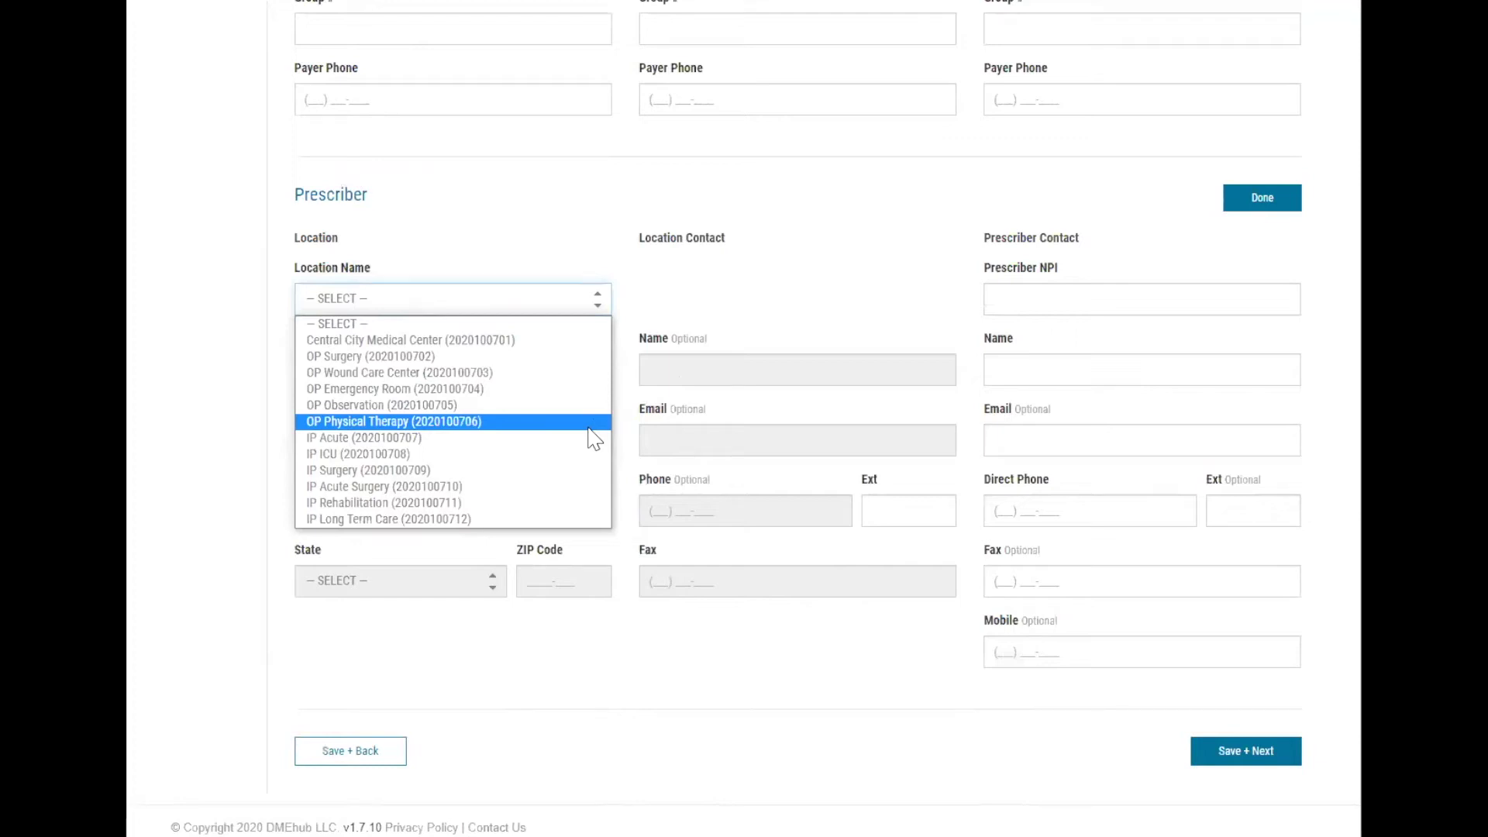
click(587, 375)
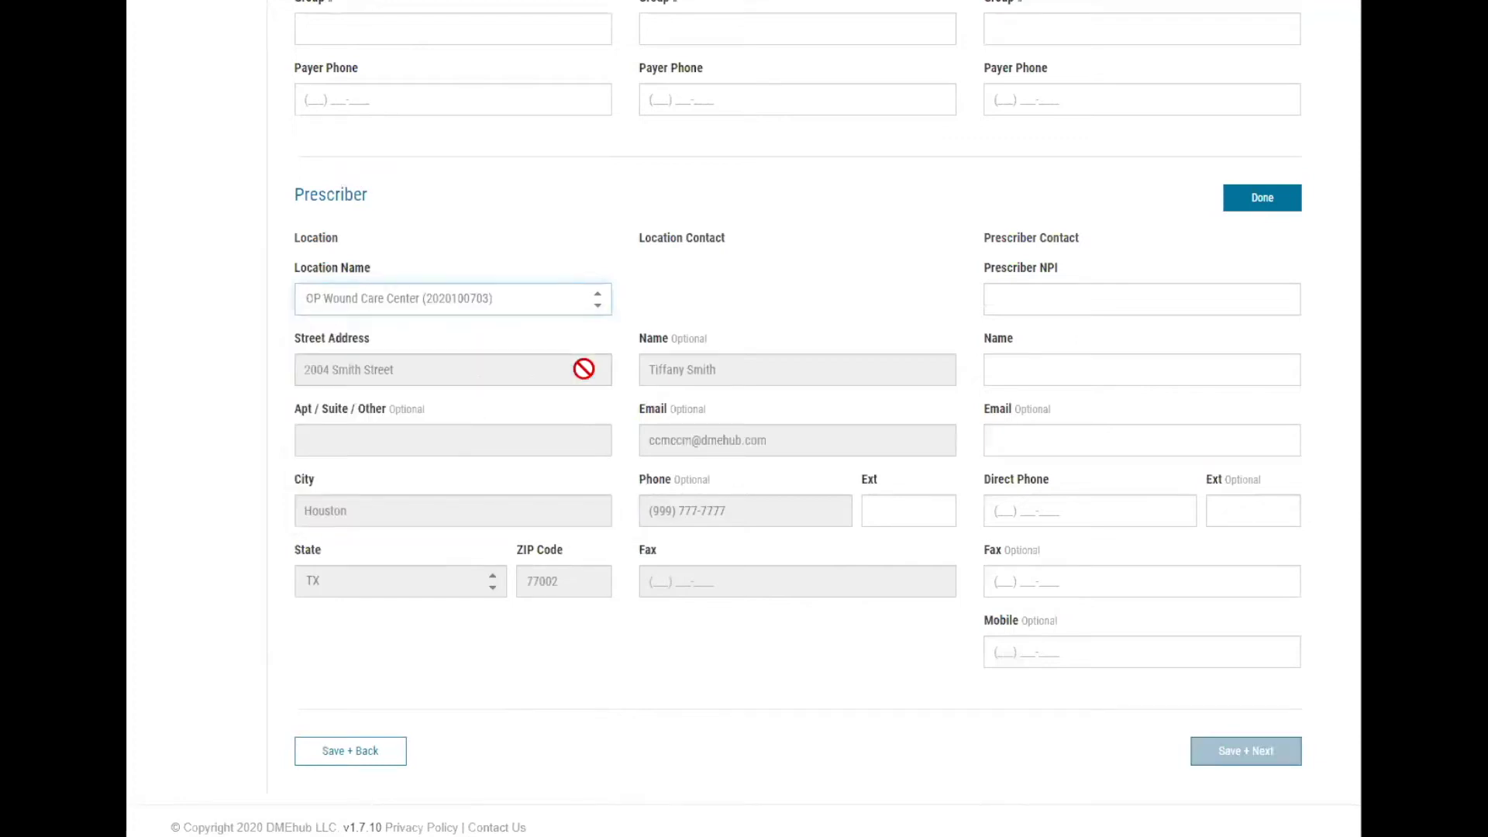
click(1037, 296)
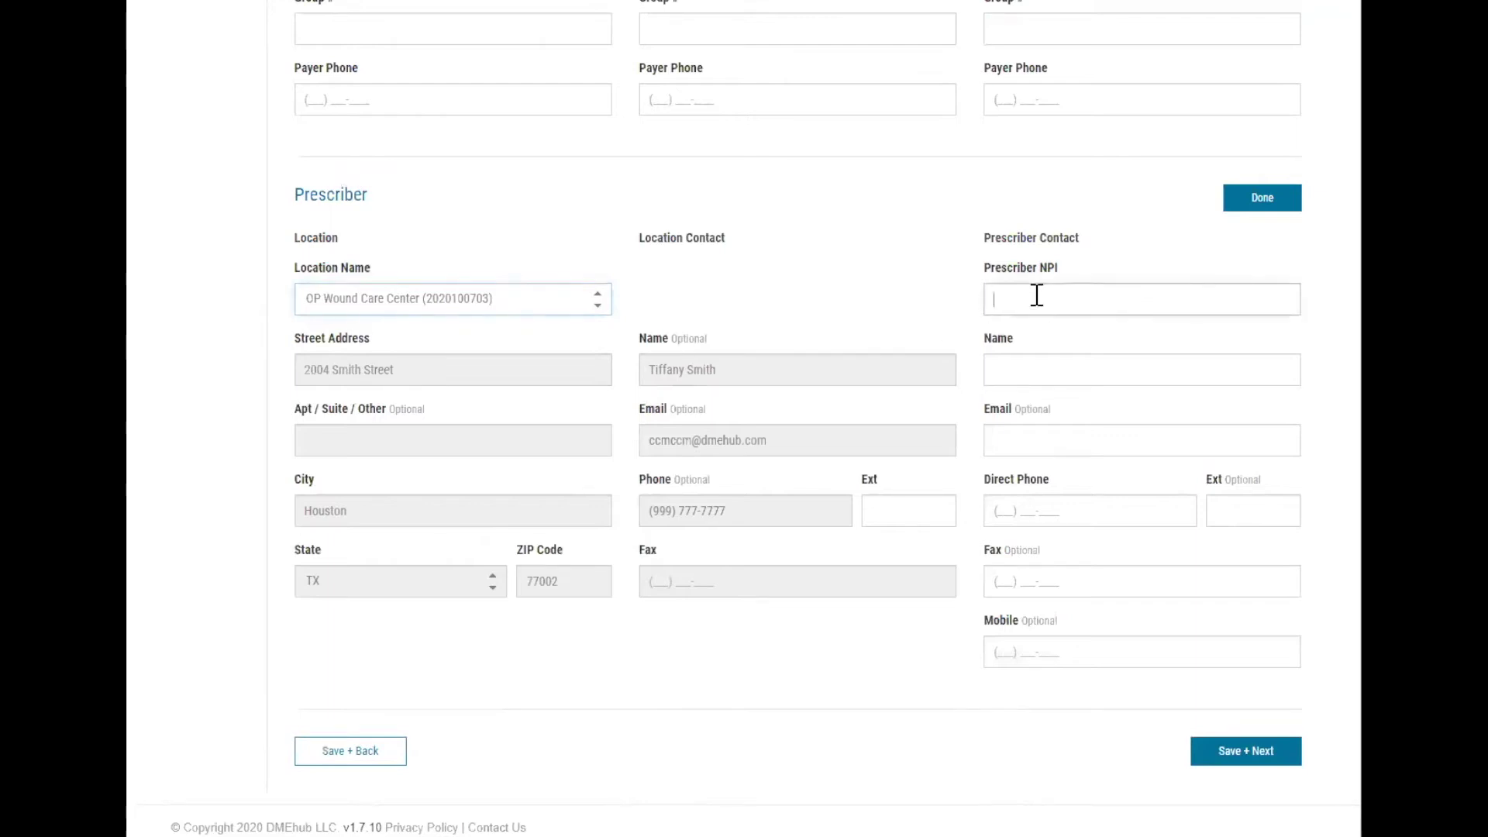
text(joe)
click(1191, 338)
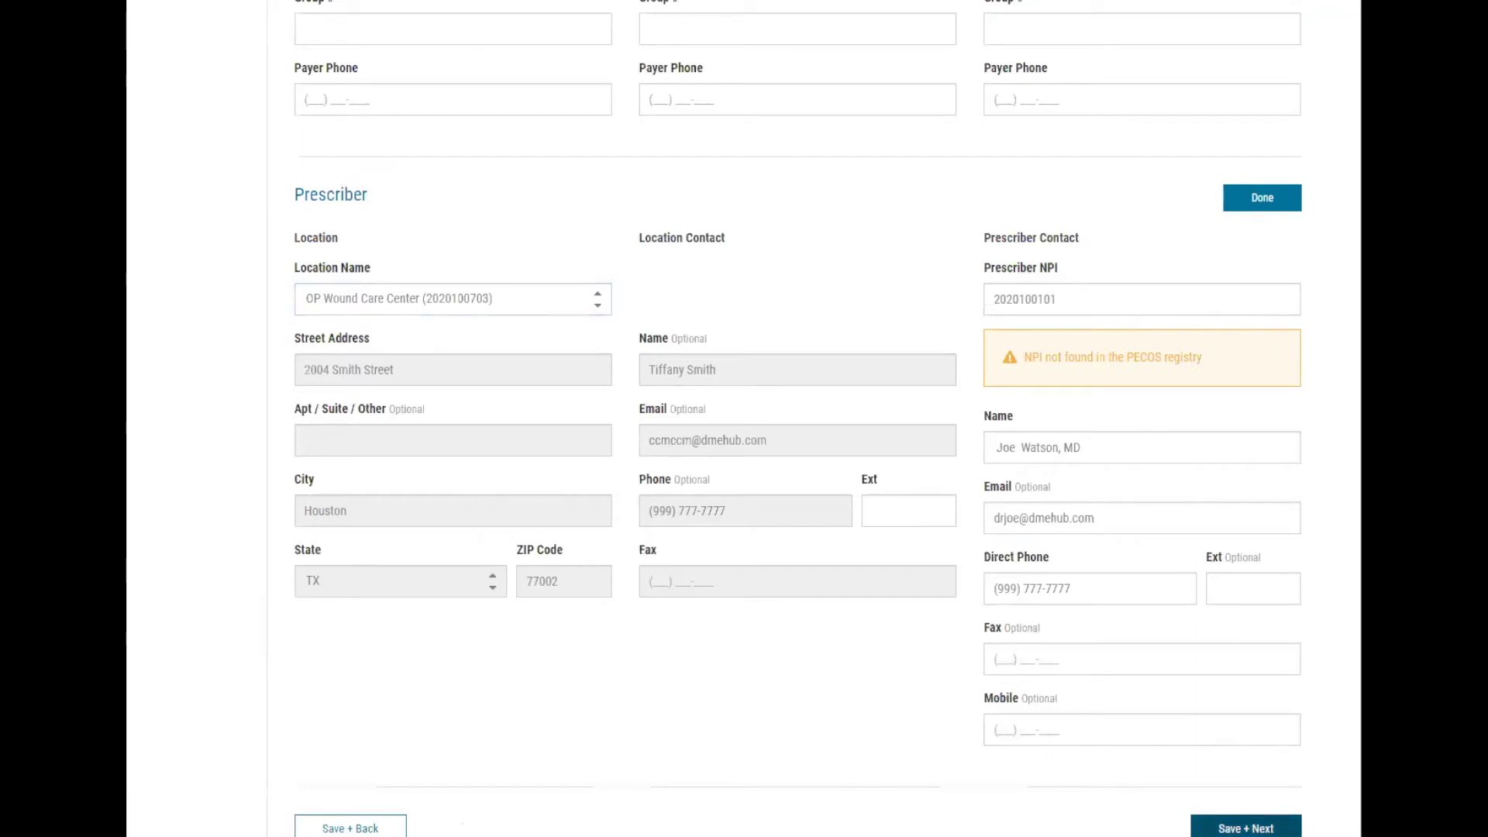
click(1246, 828)
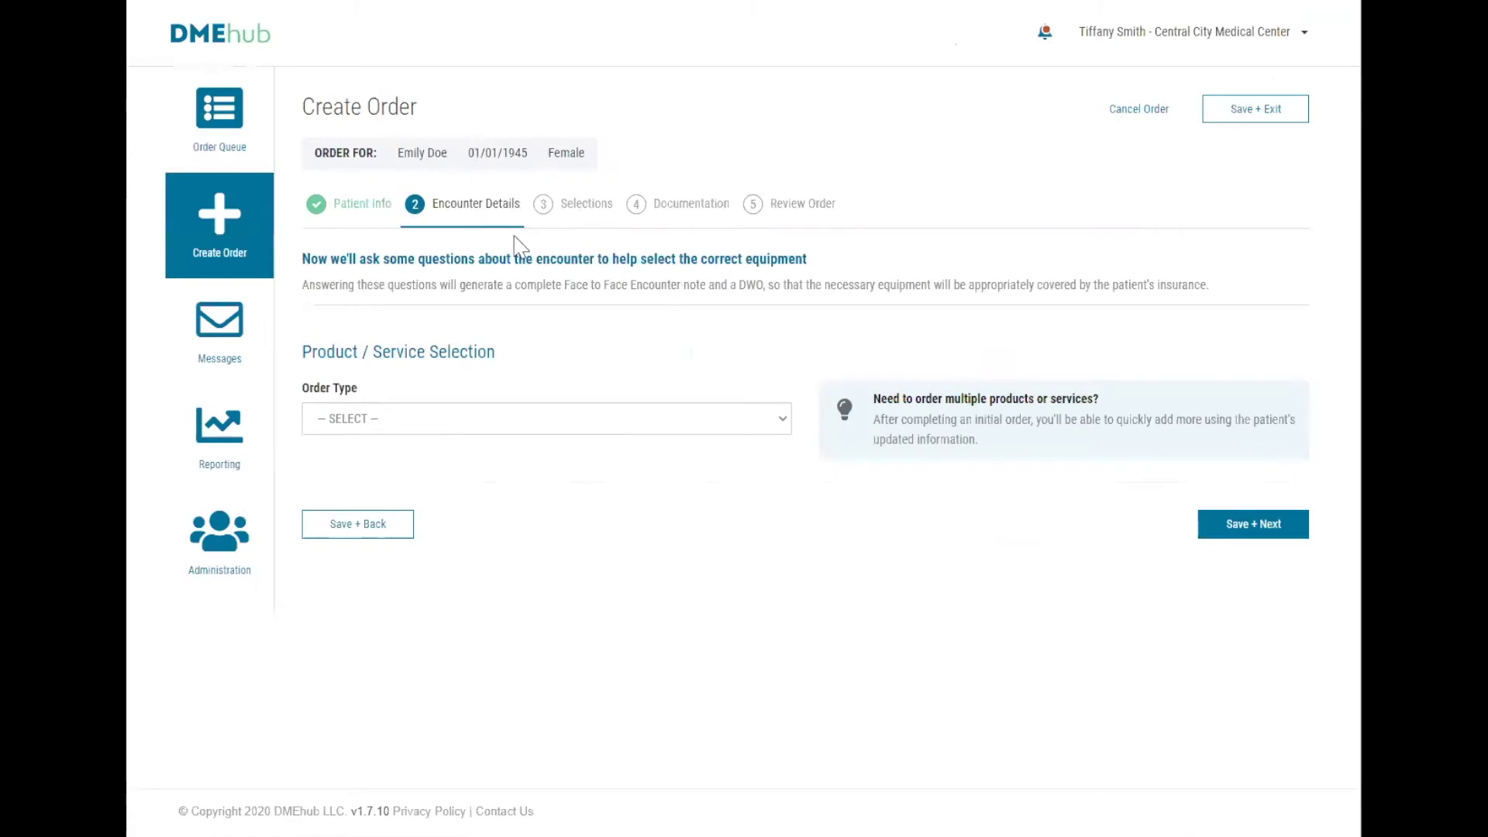
Set order type Negative Pressure Wound Therapy, supplier Colossal Supplier ORG [DEMO], and check Urgent.
click(784, 426)
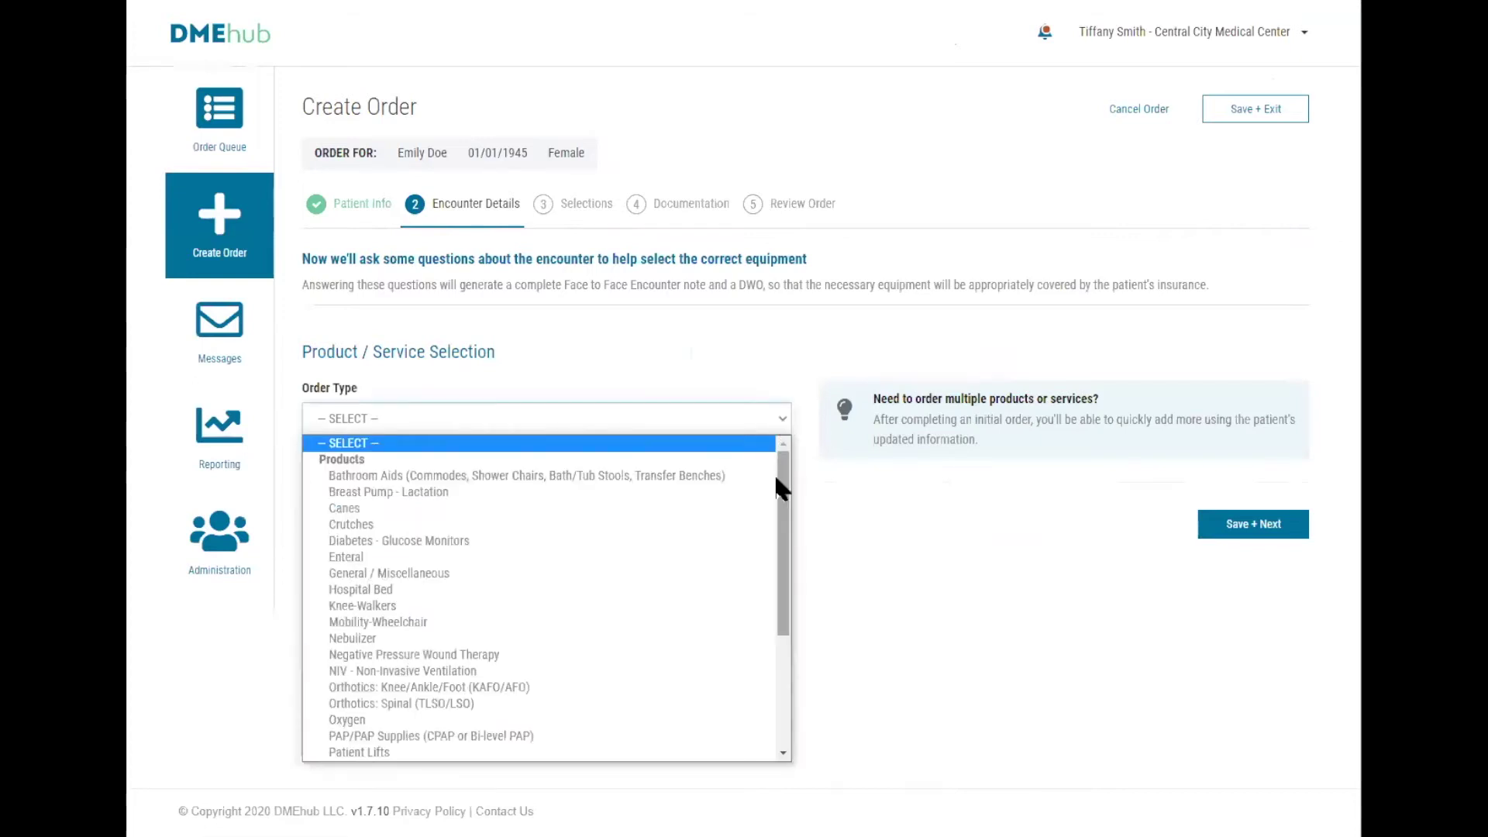
click(728, 655)
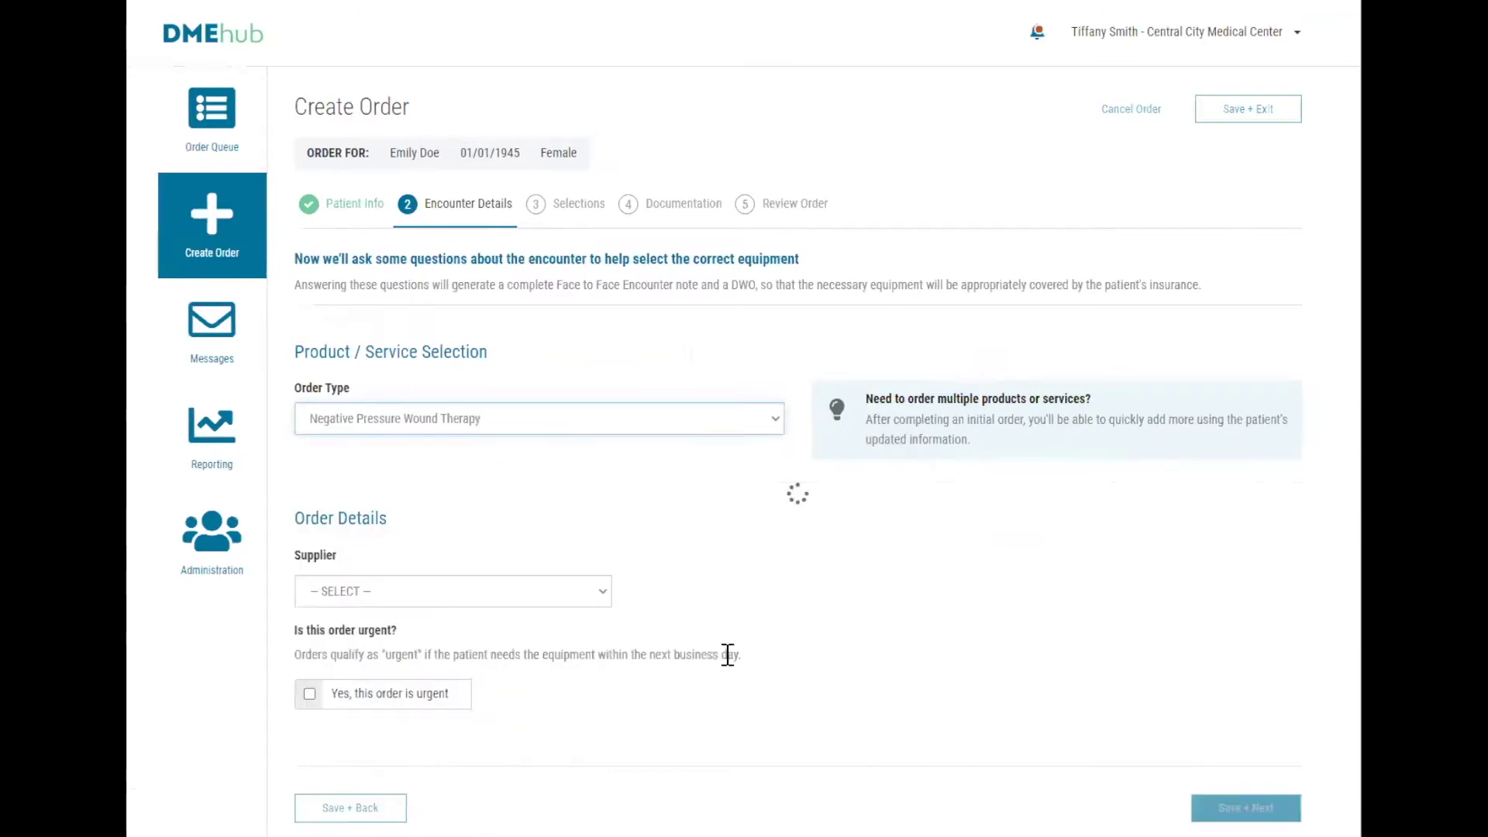
scroll(897, 594, down, 5)
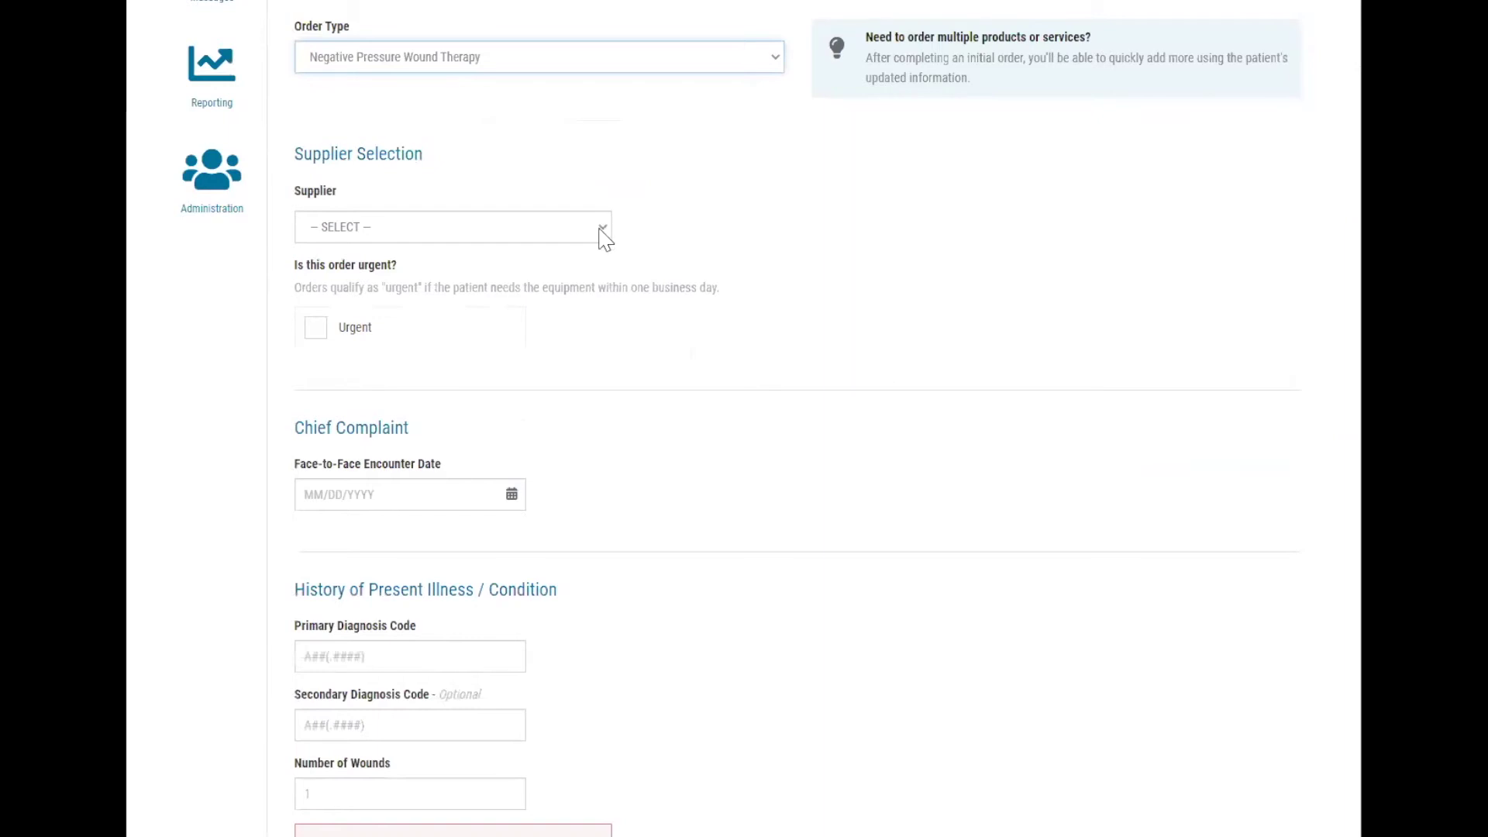
click(604, 238)
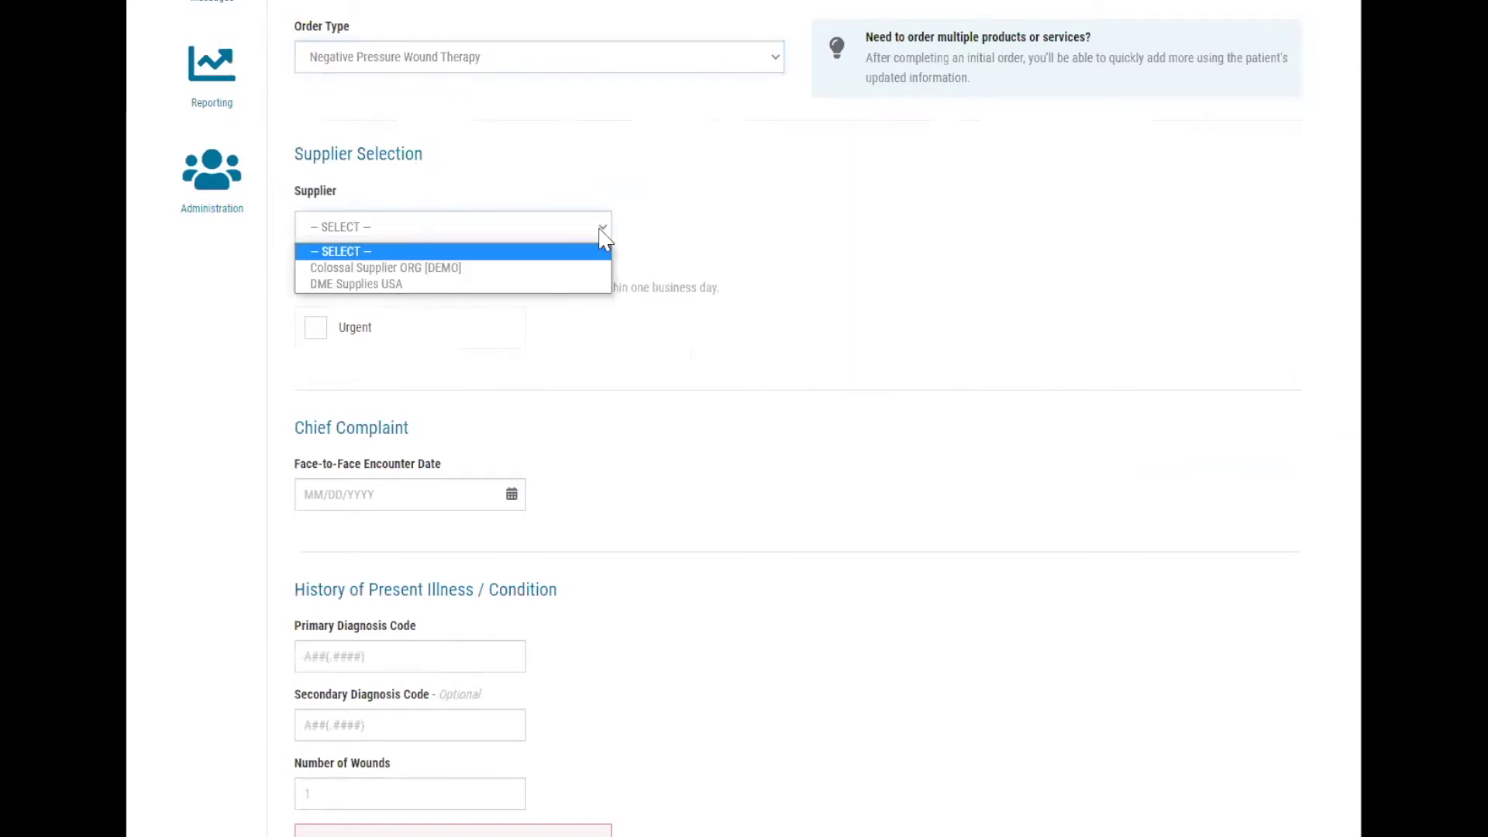
click(565, 271)
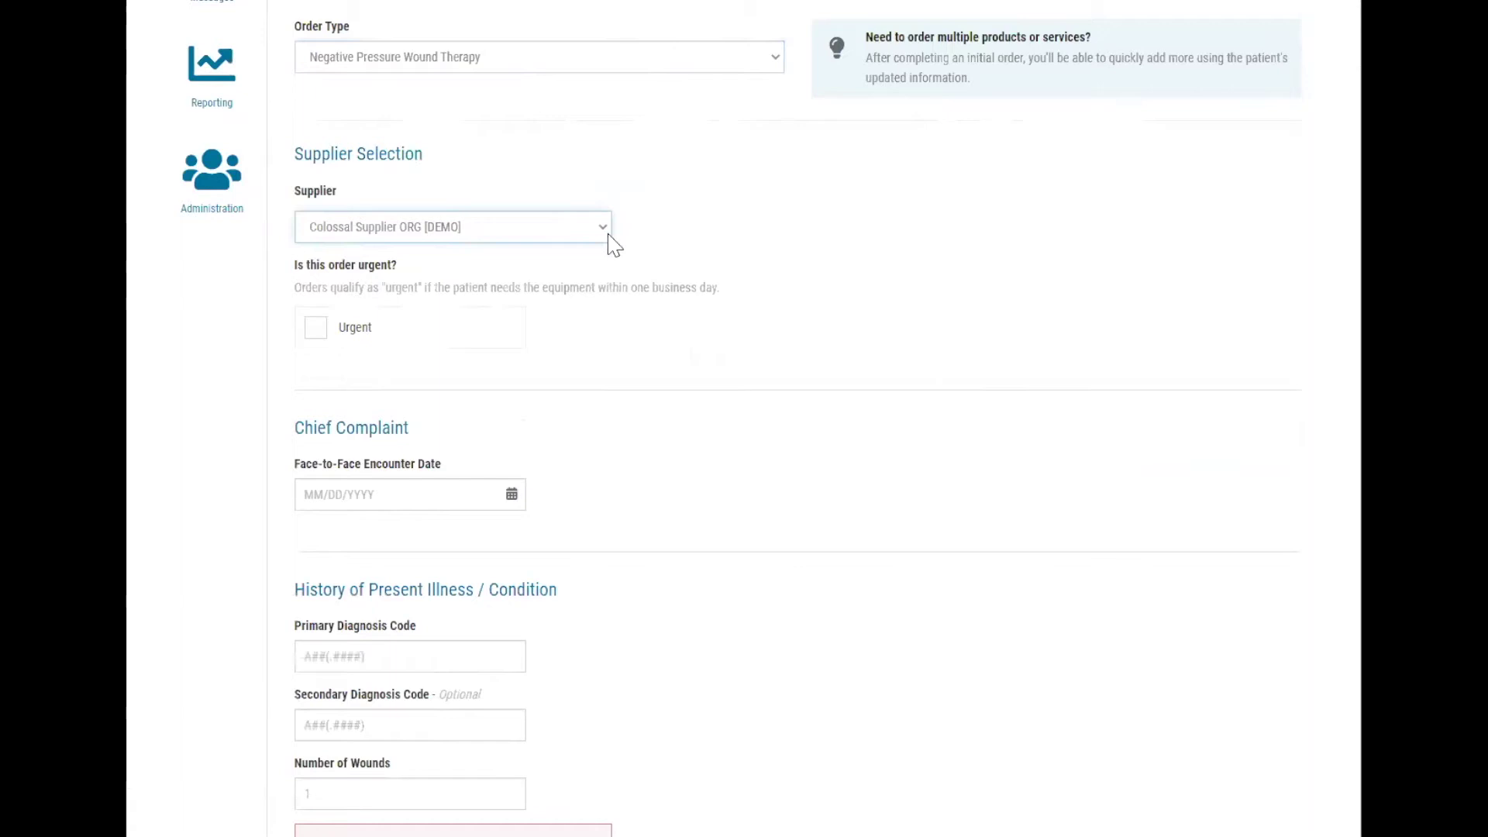
click(448, 346)
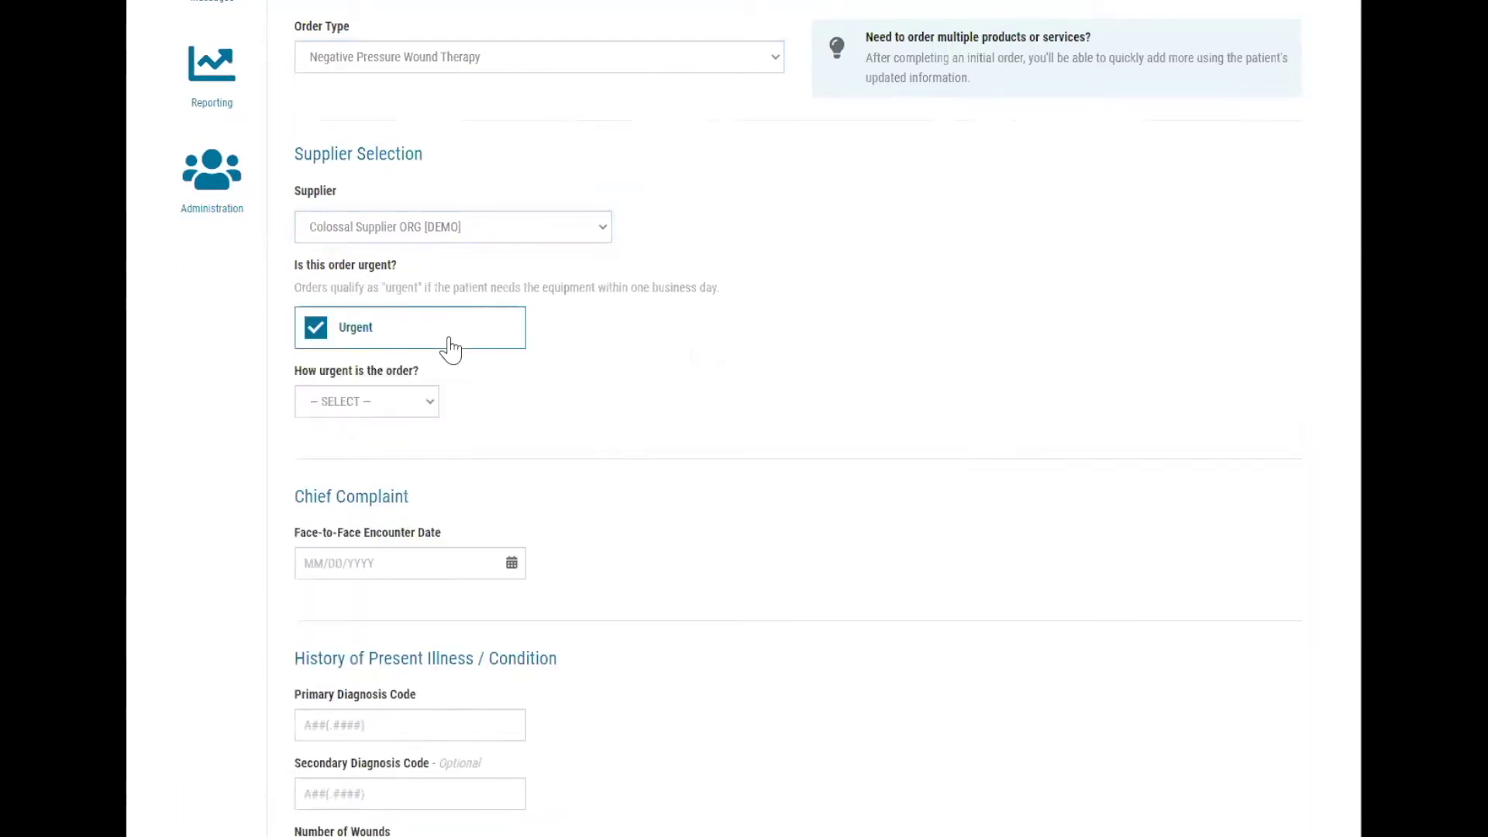
Set urgency to 3 to 4 hours and the encounter date to 10/27/2020.
click(431, 411)
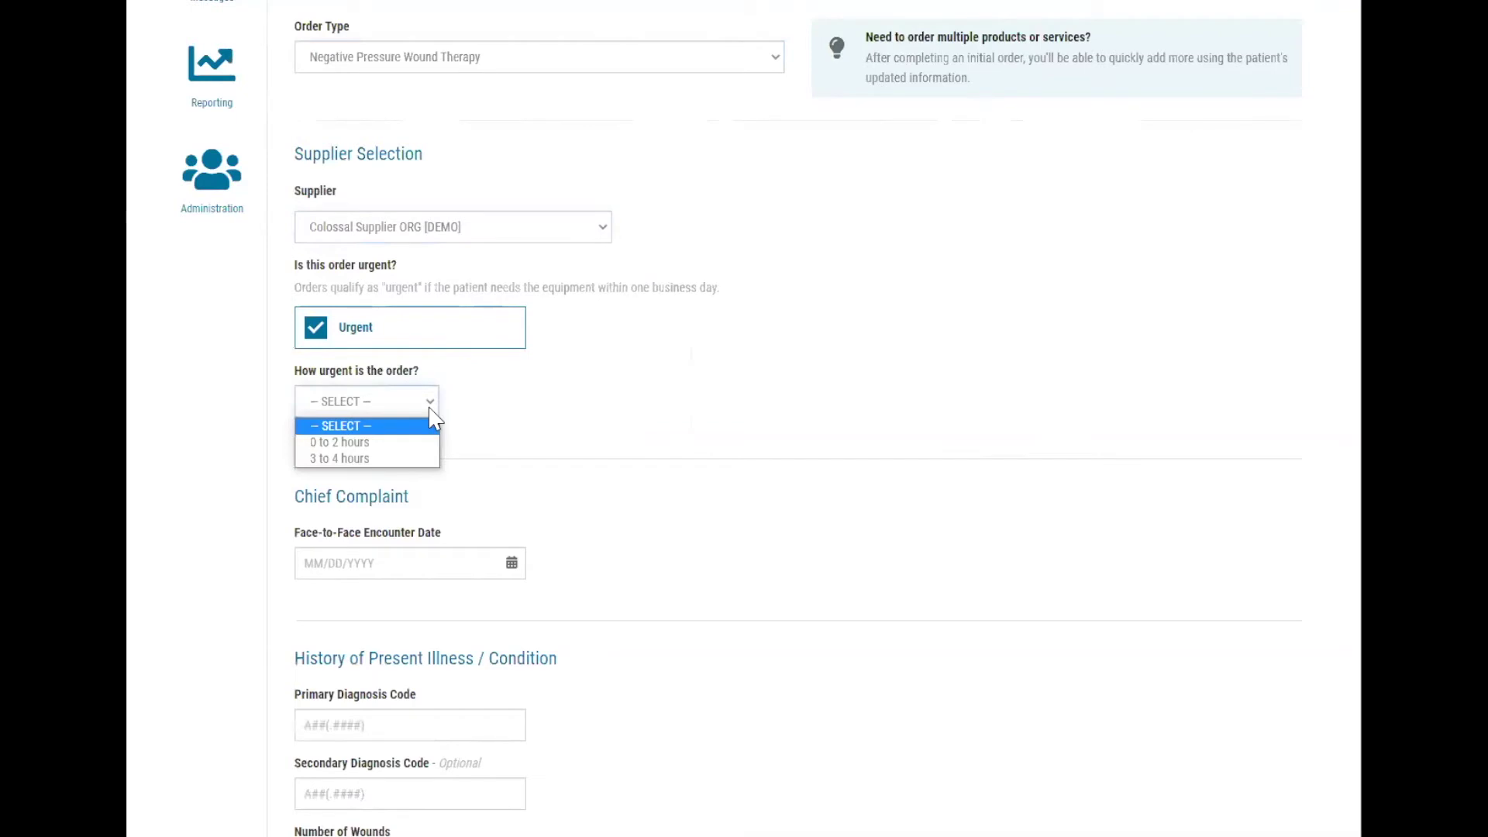
click(430, 408)
click(431, 407)
click(419, 458)
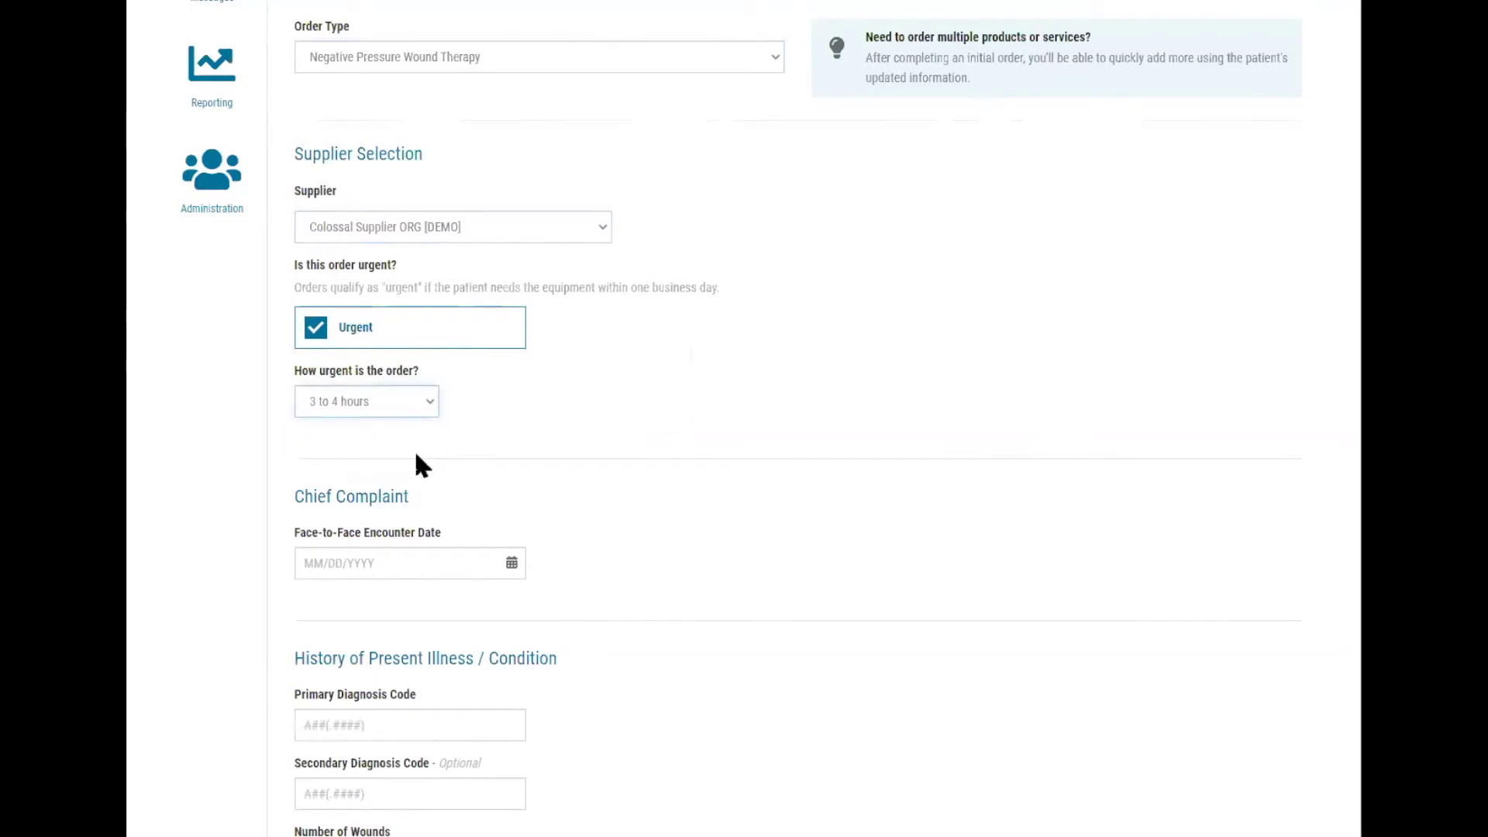
scroll(695, 302, down, 5)
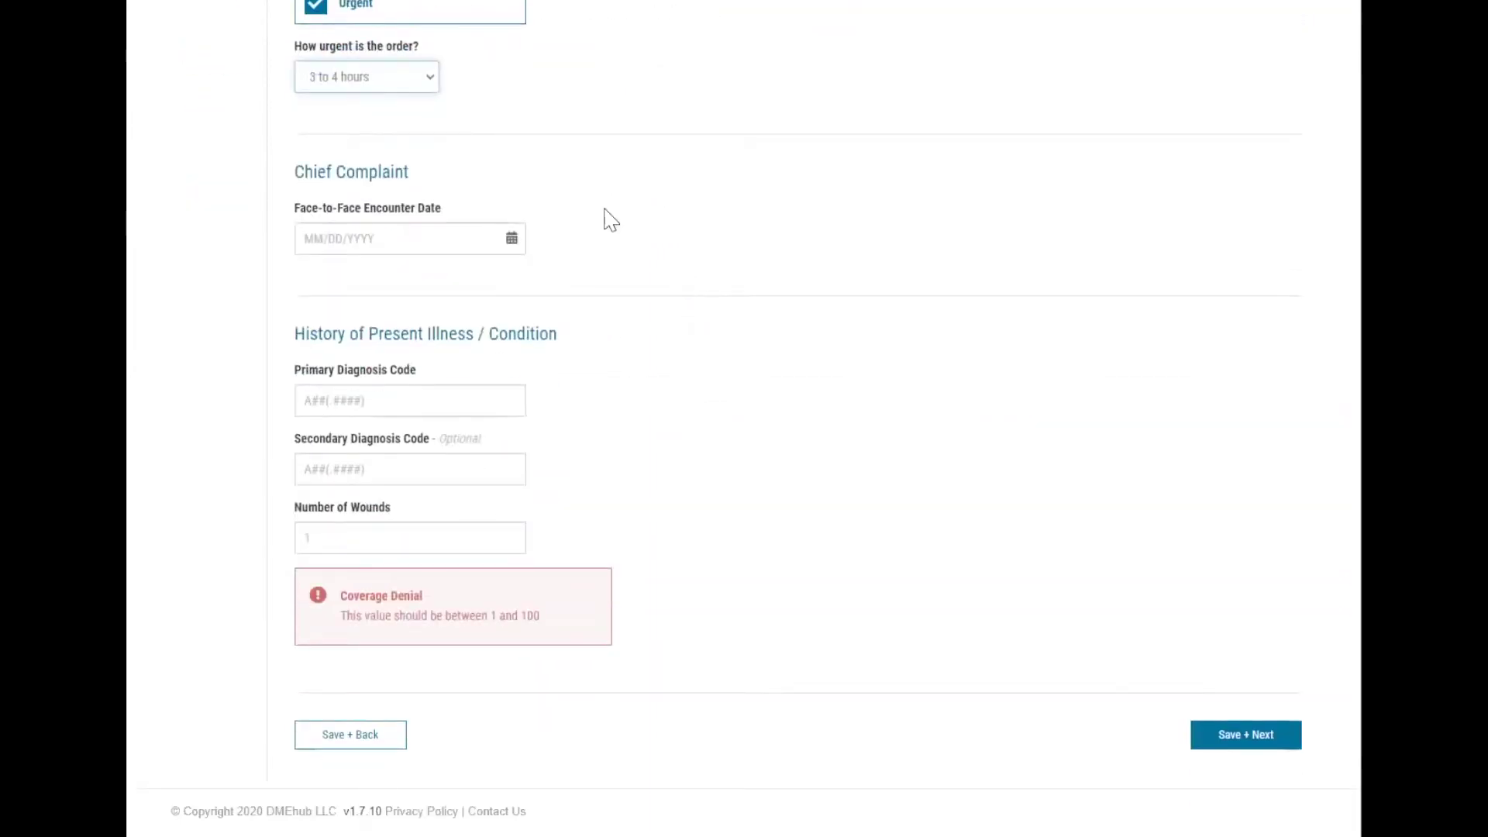
click(514, 237)
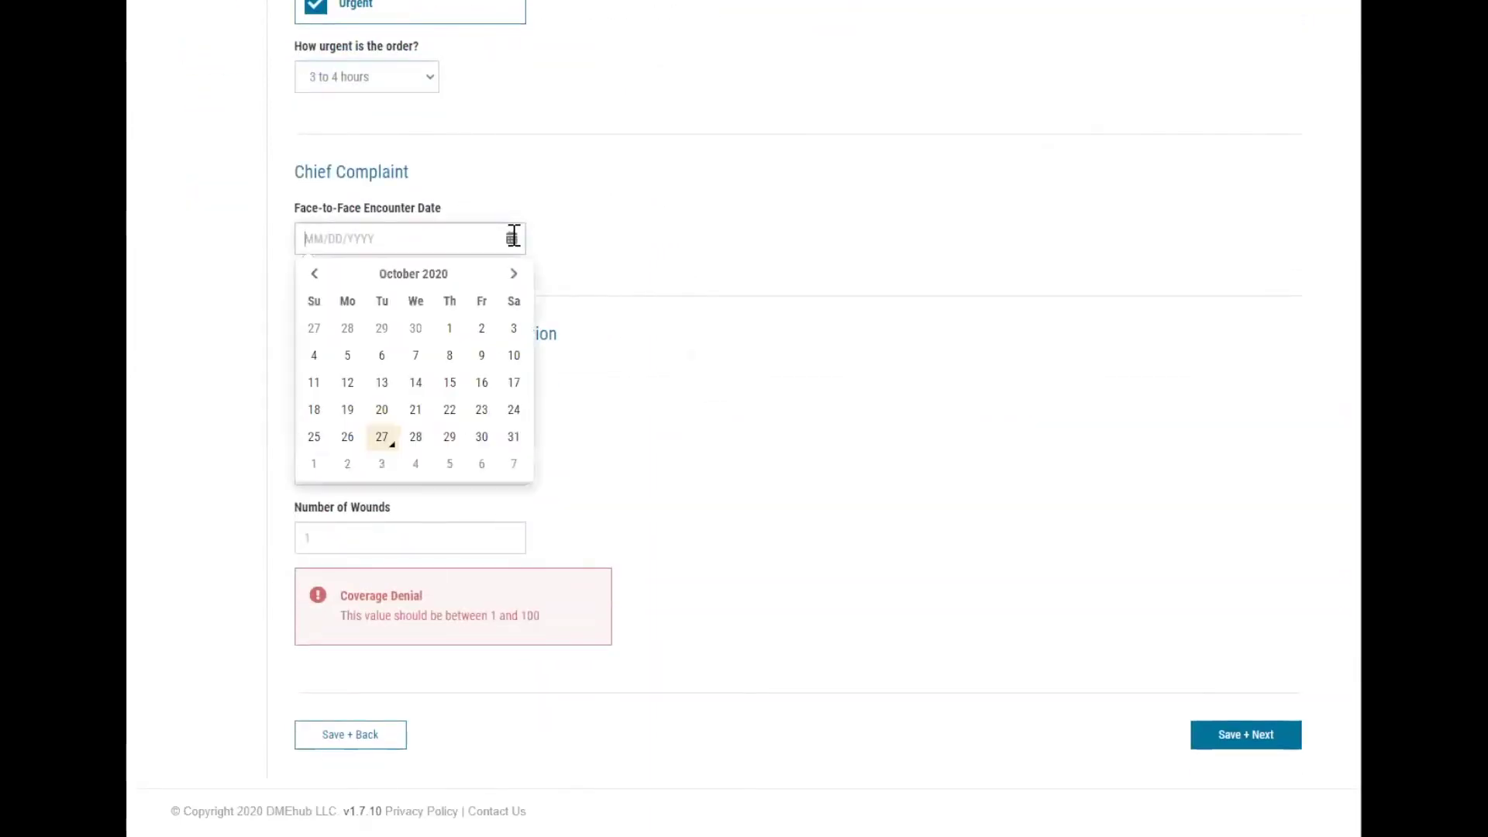
click(382, 438)
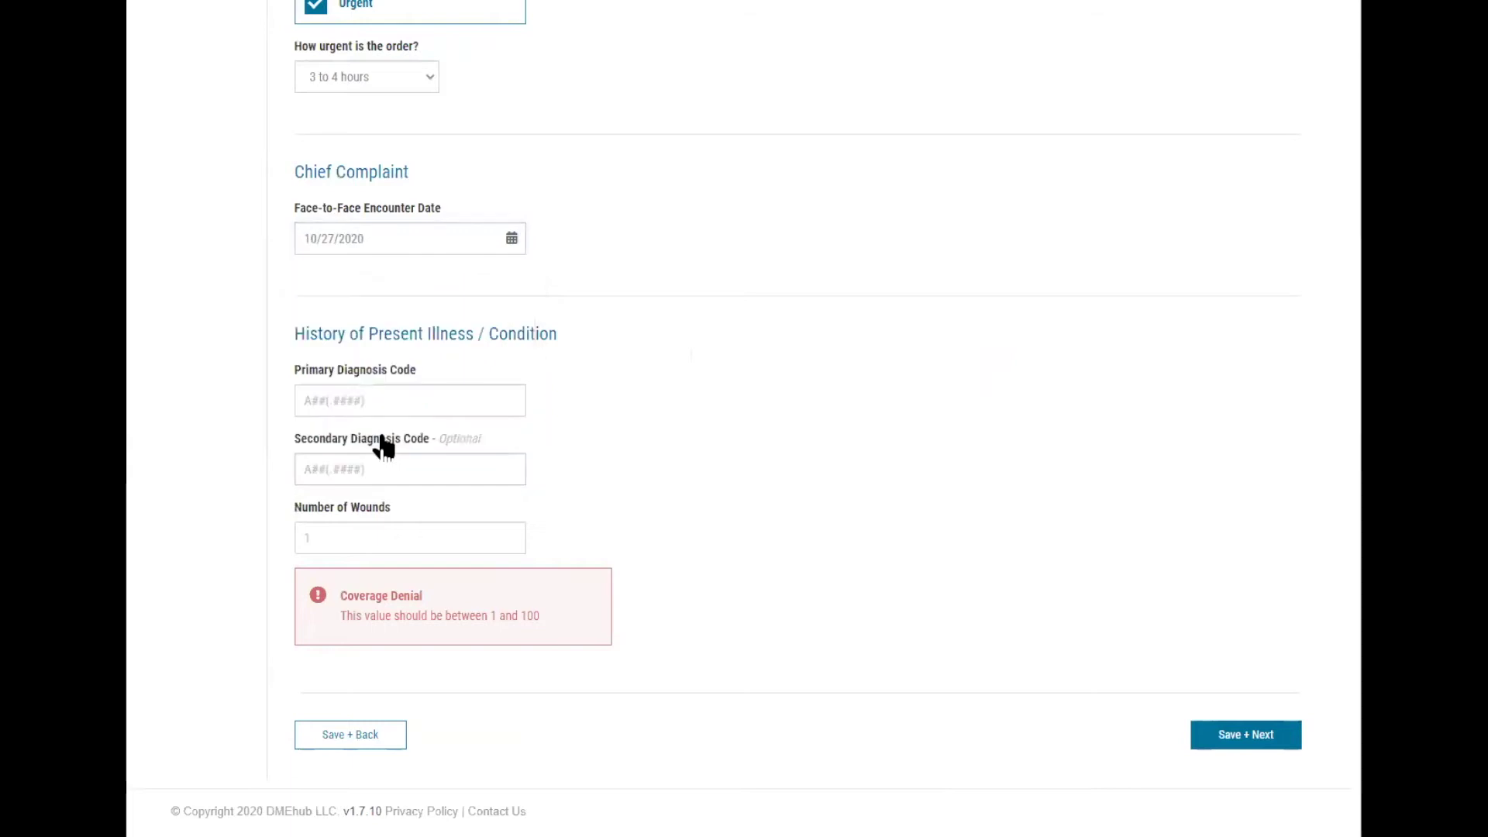
Add diagnoses L89.214 and L89.154 and set the number of wounds to 2.
click(337, 393)
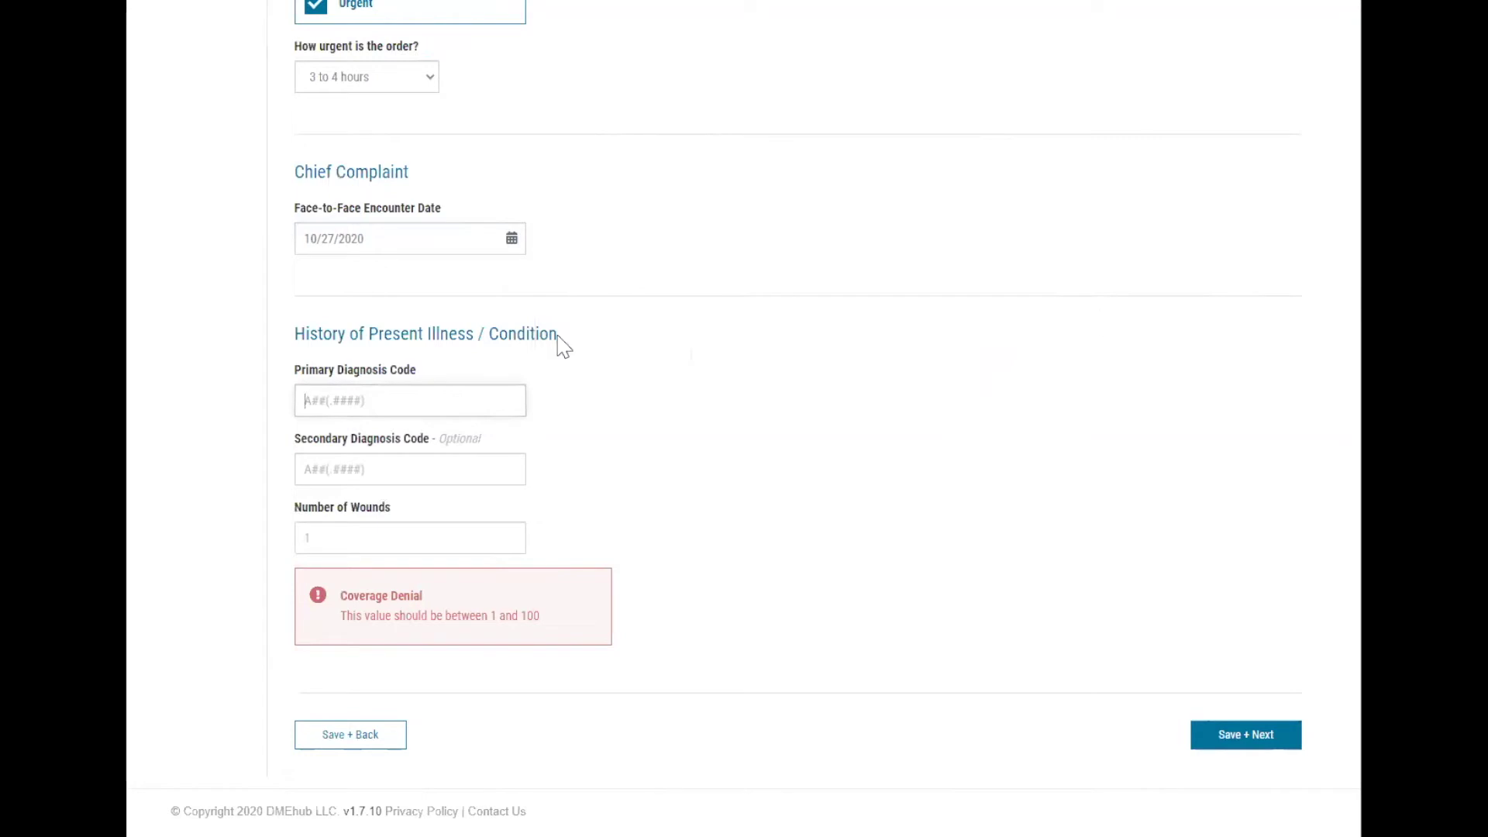
text(L89.214)
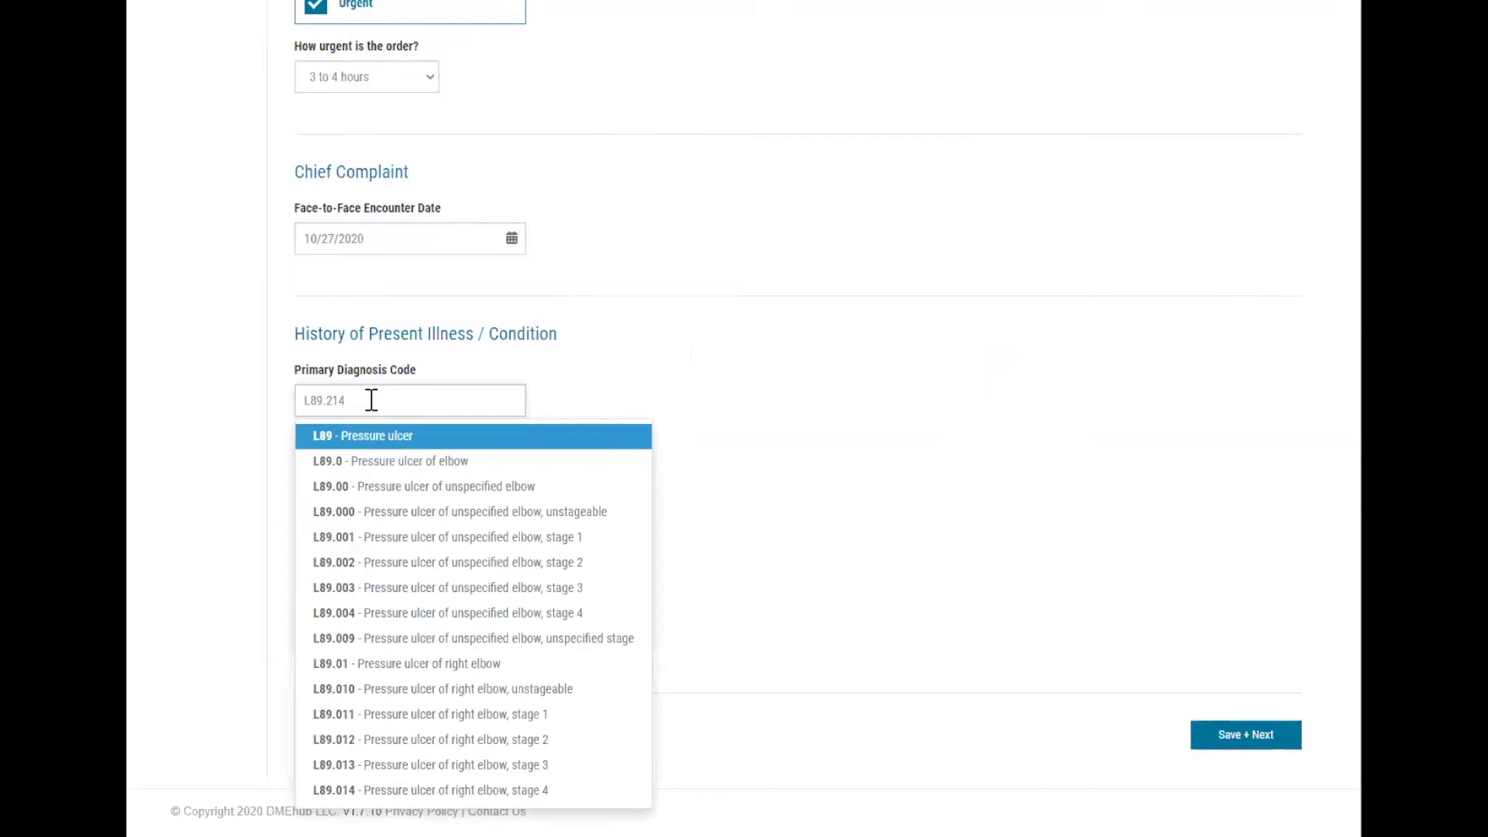
click(409, 442)
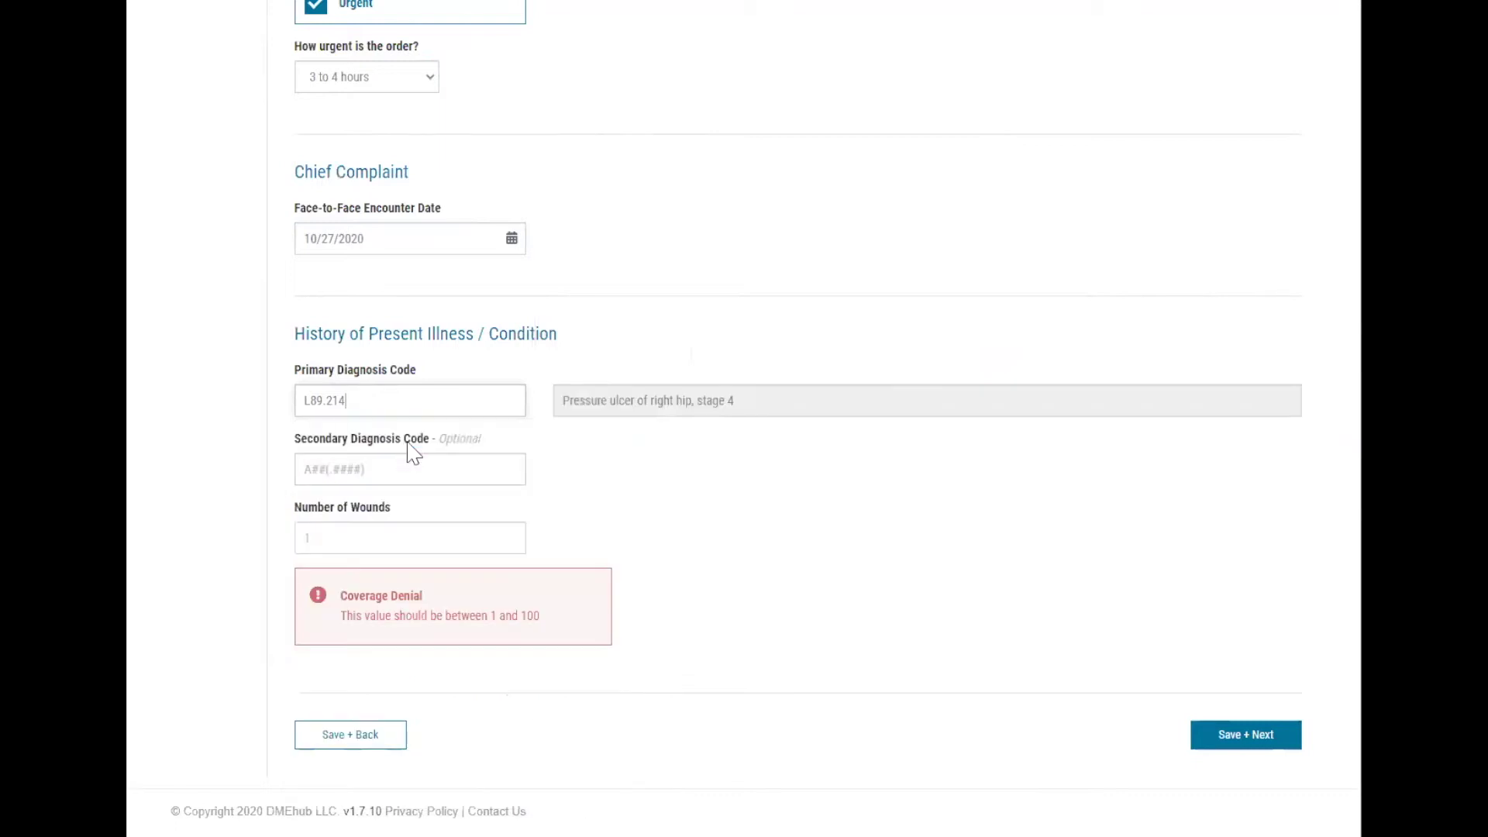
click(372, 464)
text(l89.154)
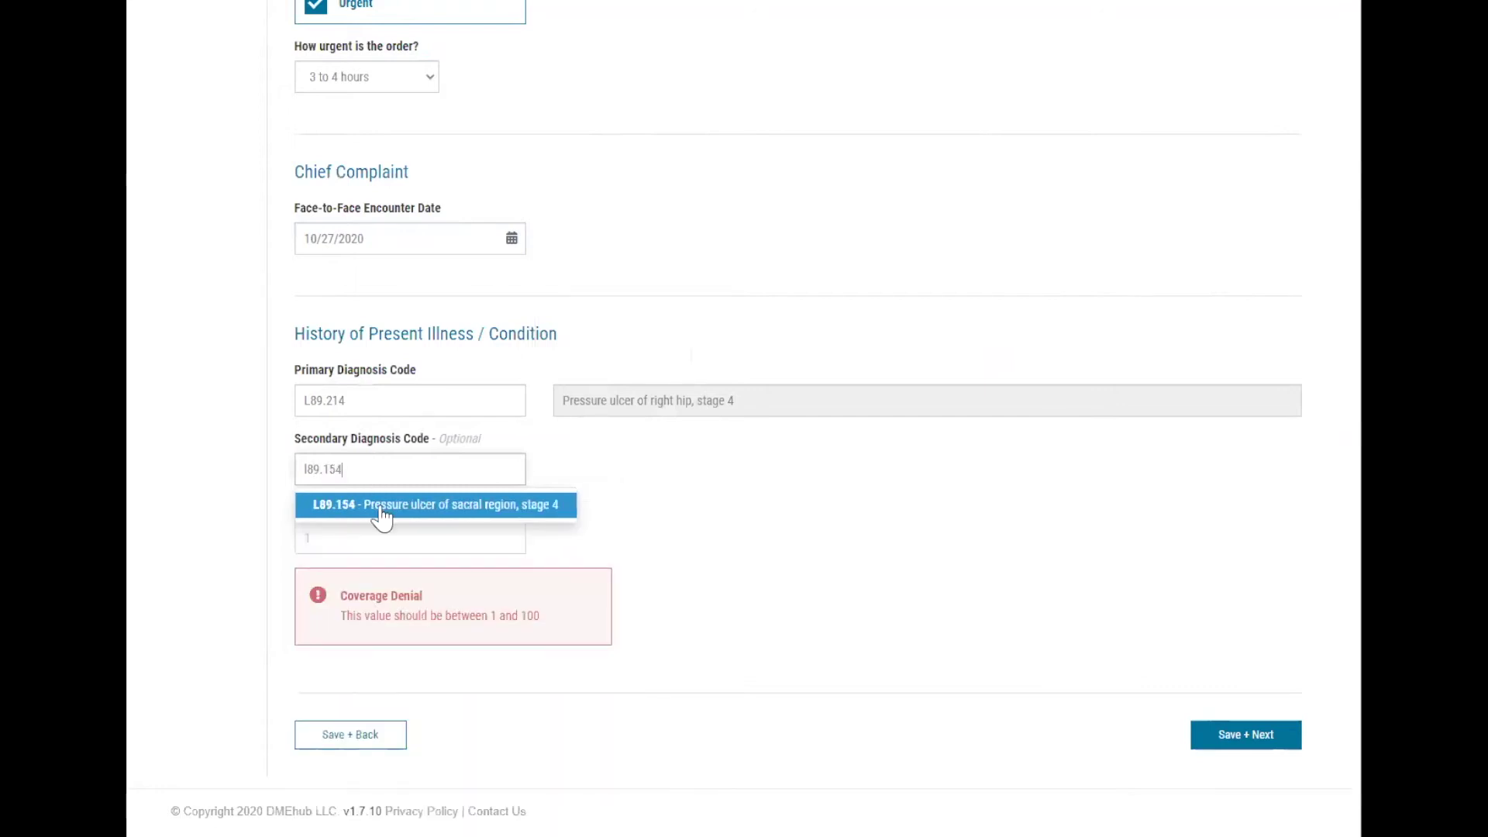
click(383, 510)
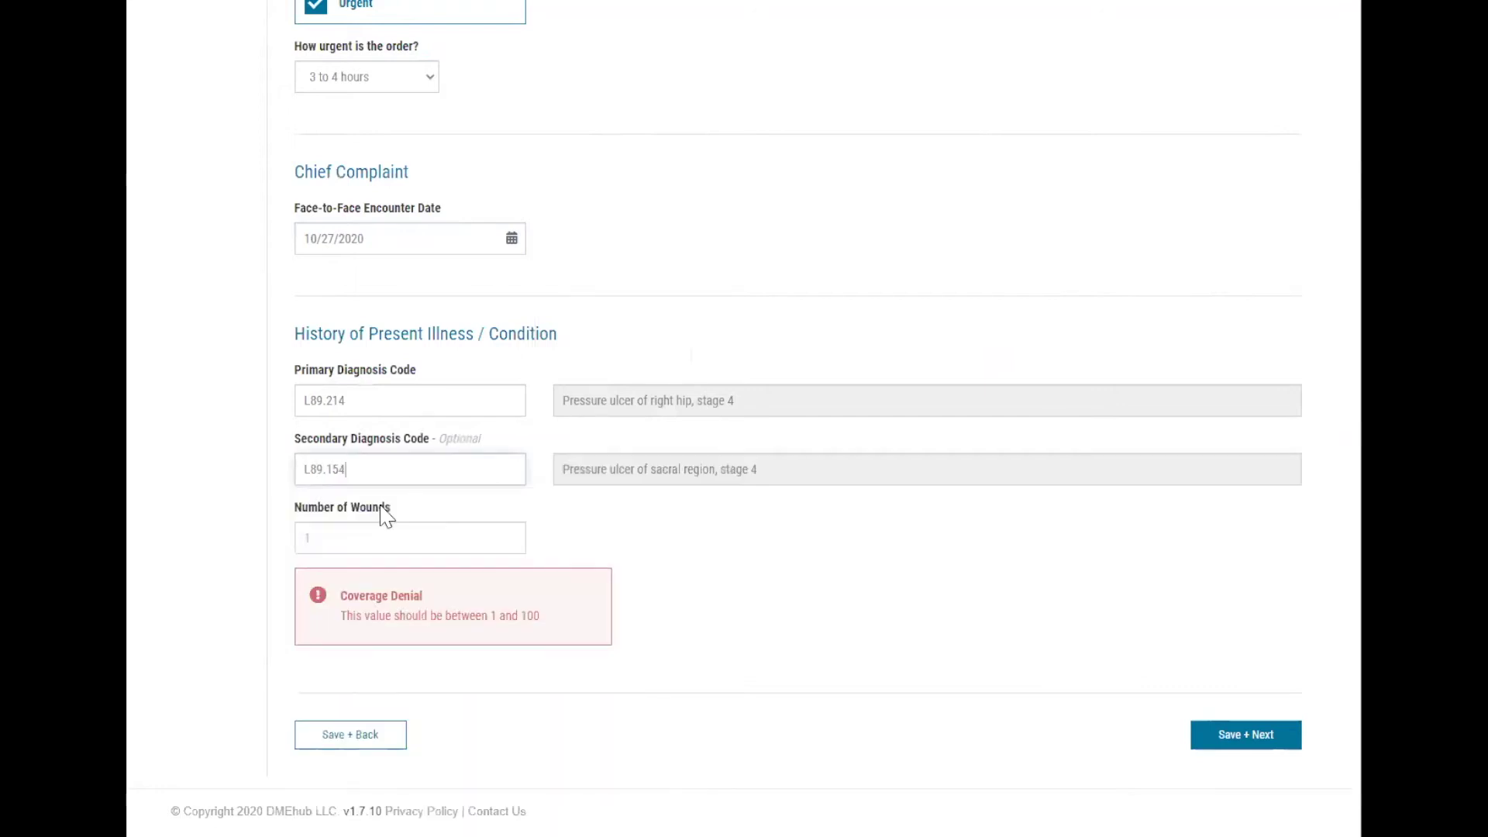
click(316, 539)
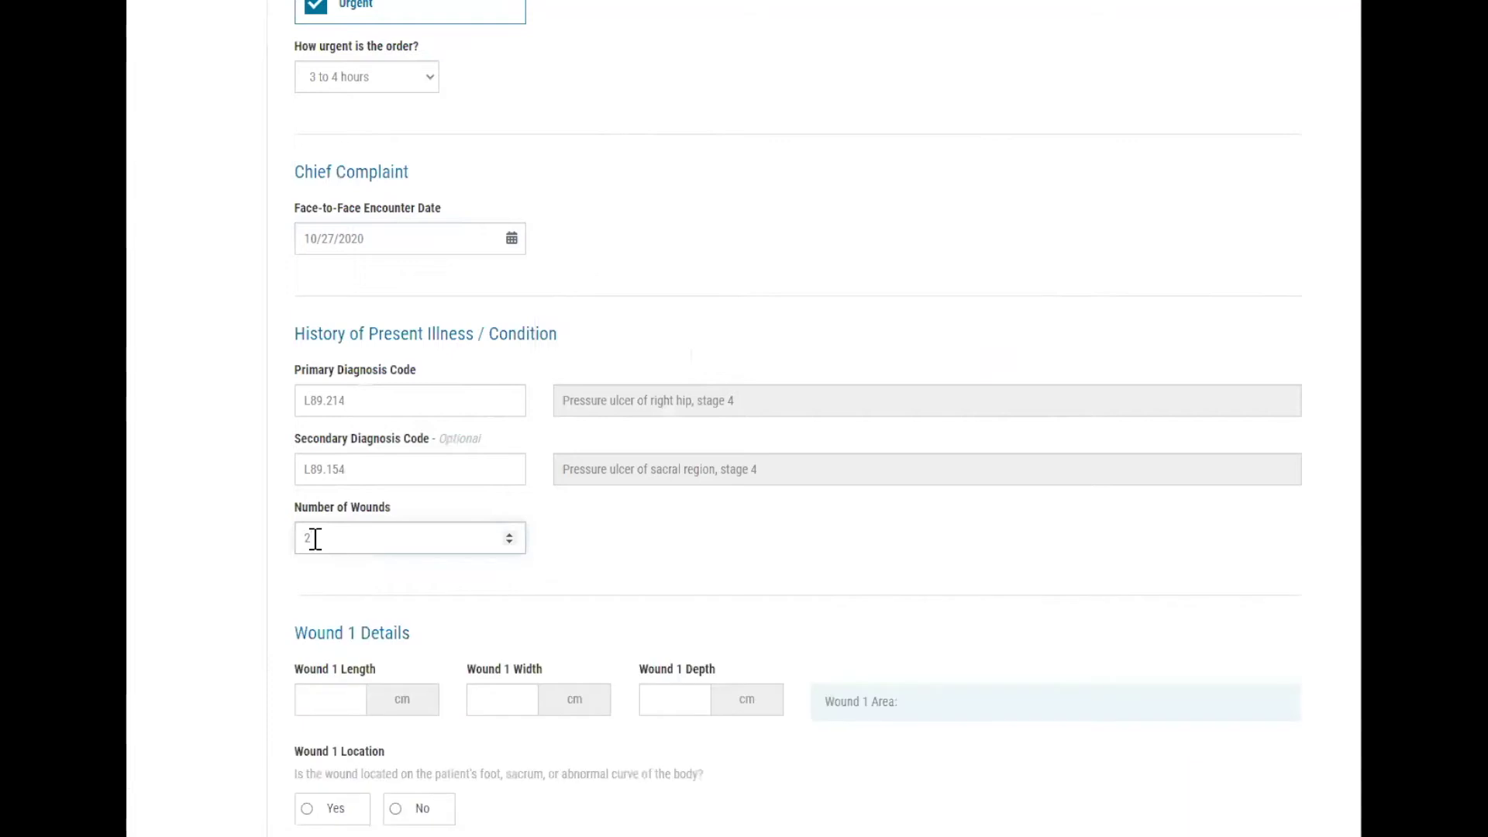
scroll(313, 537, down, 4)
Enter Wound 1 as 5 × 3.1 × 0.7 cm and answer Yes to its location.
scroll(314, 535, down, 3)
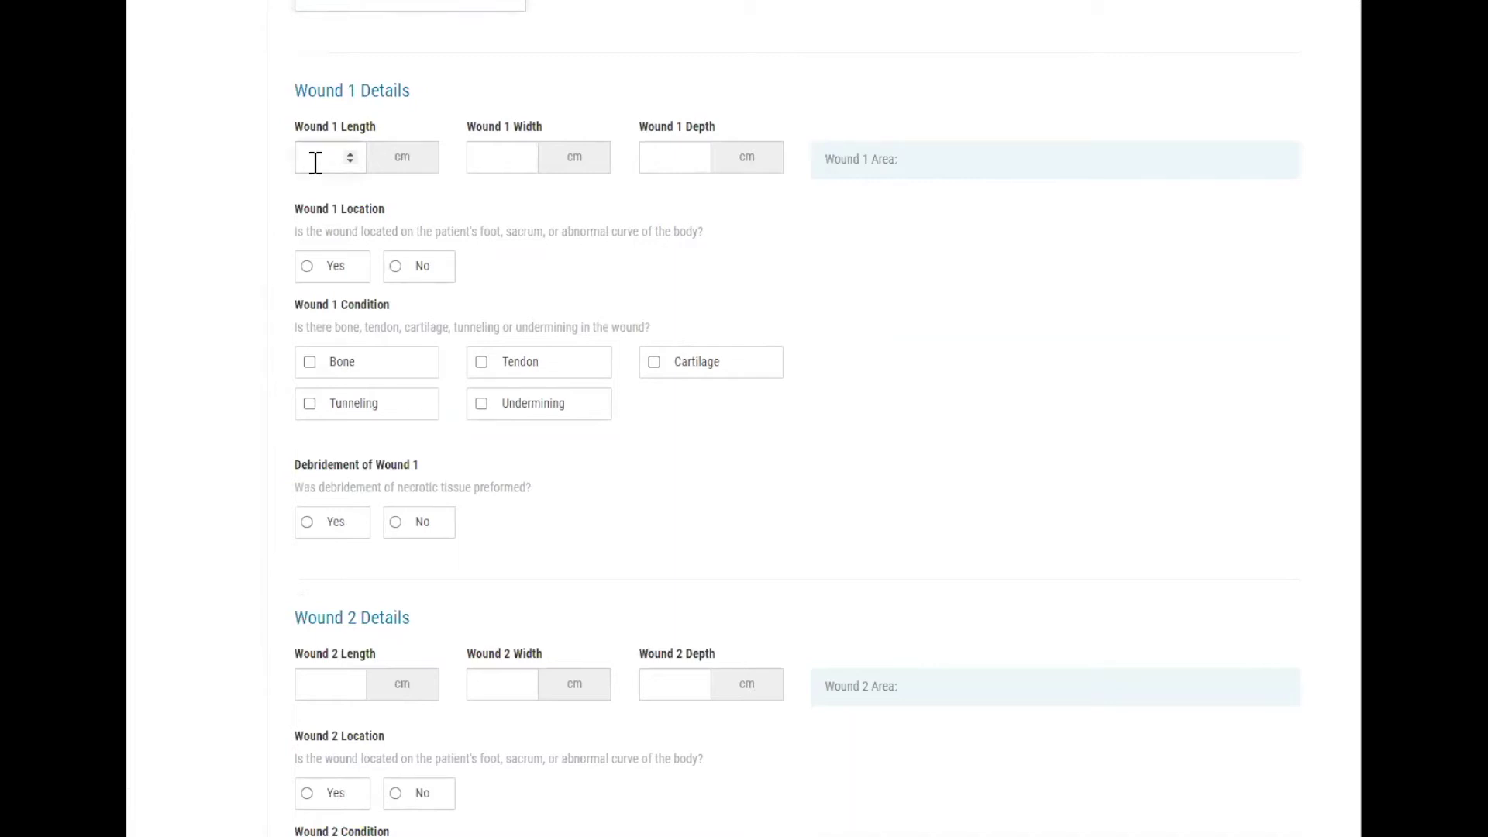
text(5)
key(Tab)
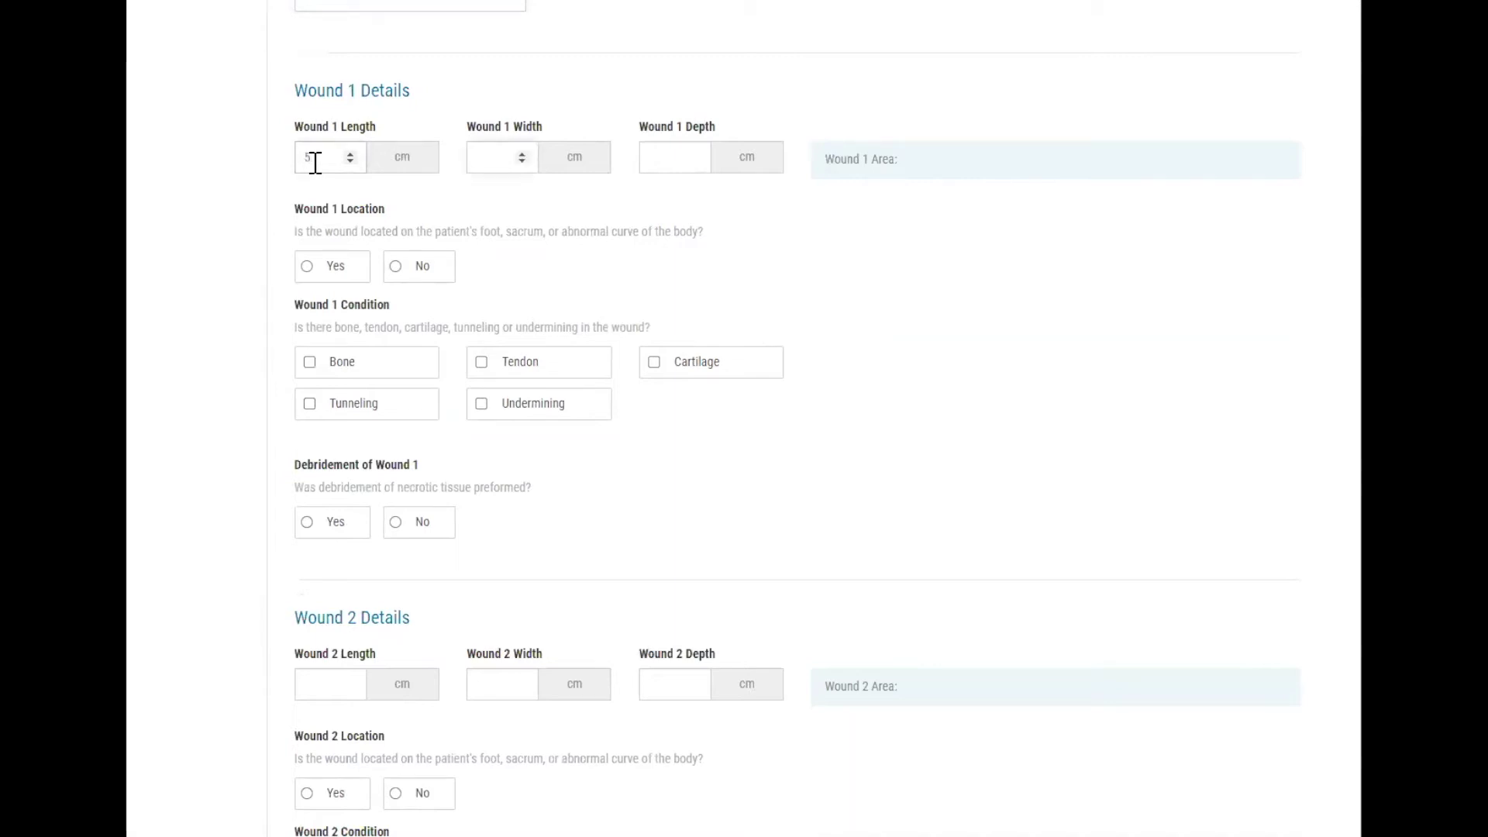
text(3.1)
key(Tab)
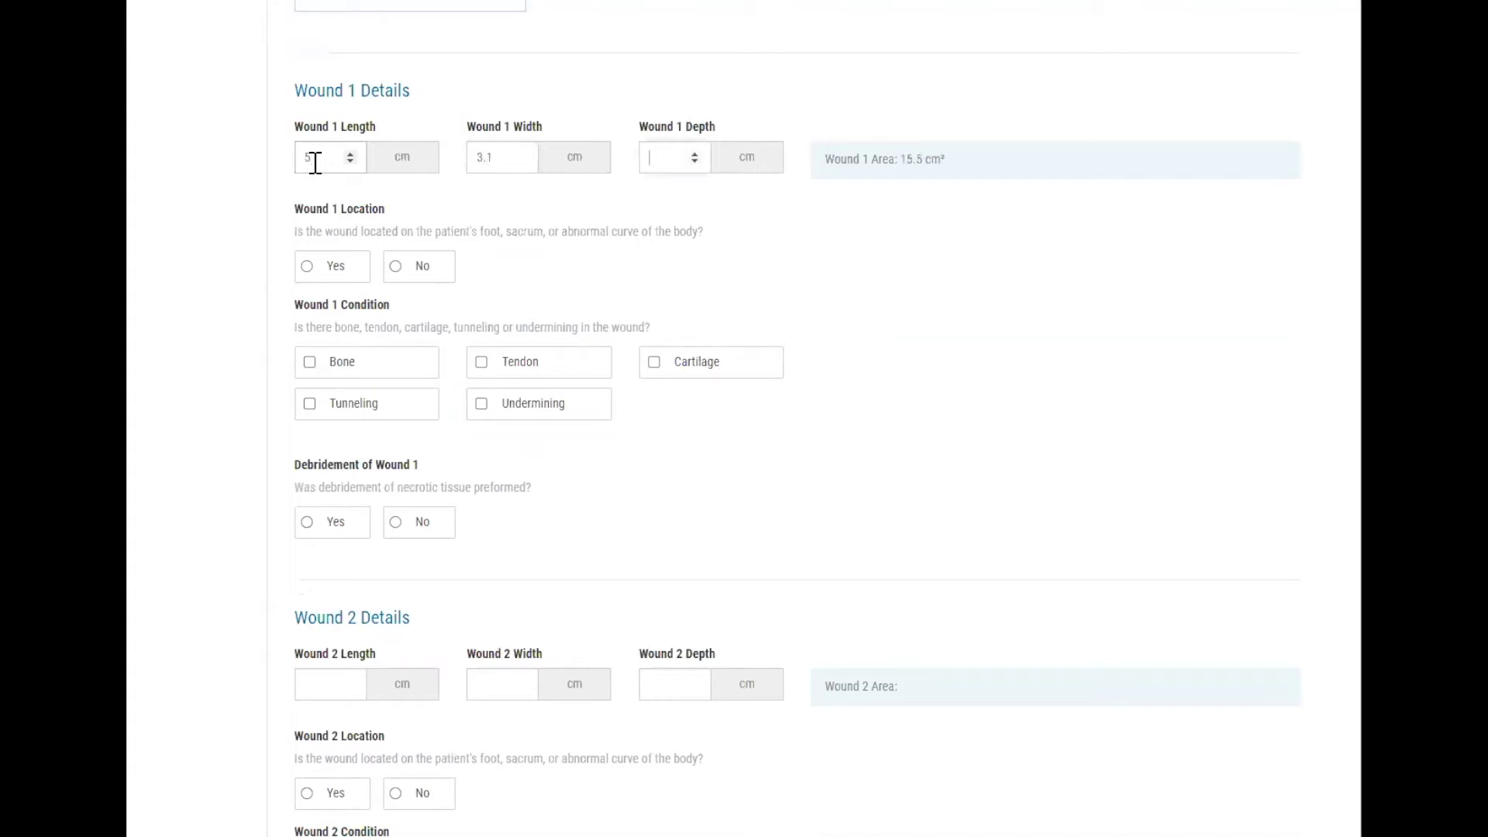
text(0.7)
key(Tab)
click(344, 284)
Mark bone and undermining in Wound 1, with 1.0 cm undermining at 3:00.
scroll(344, 284, down, 2)
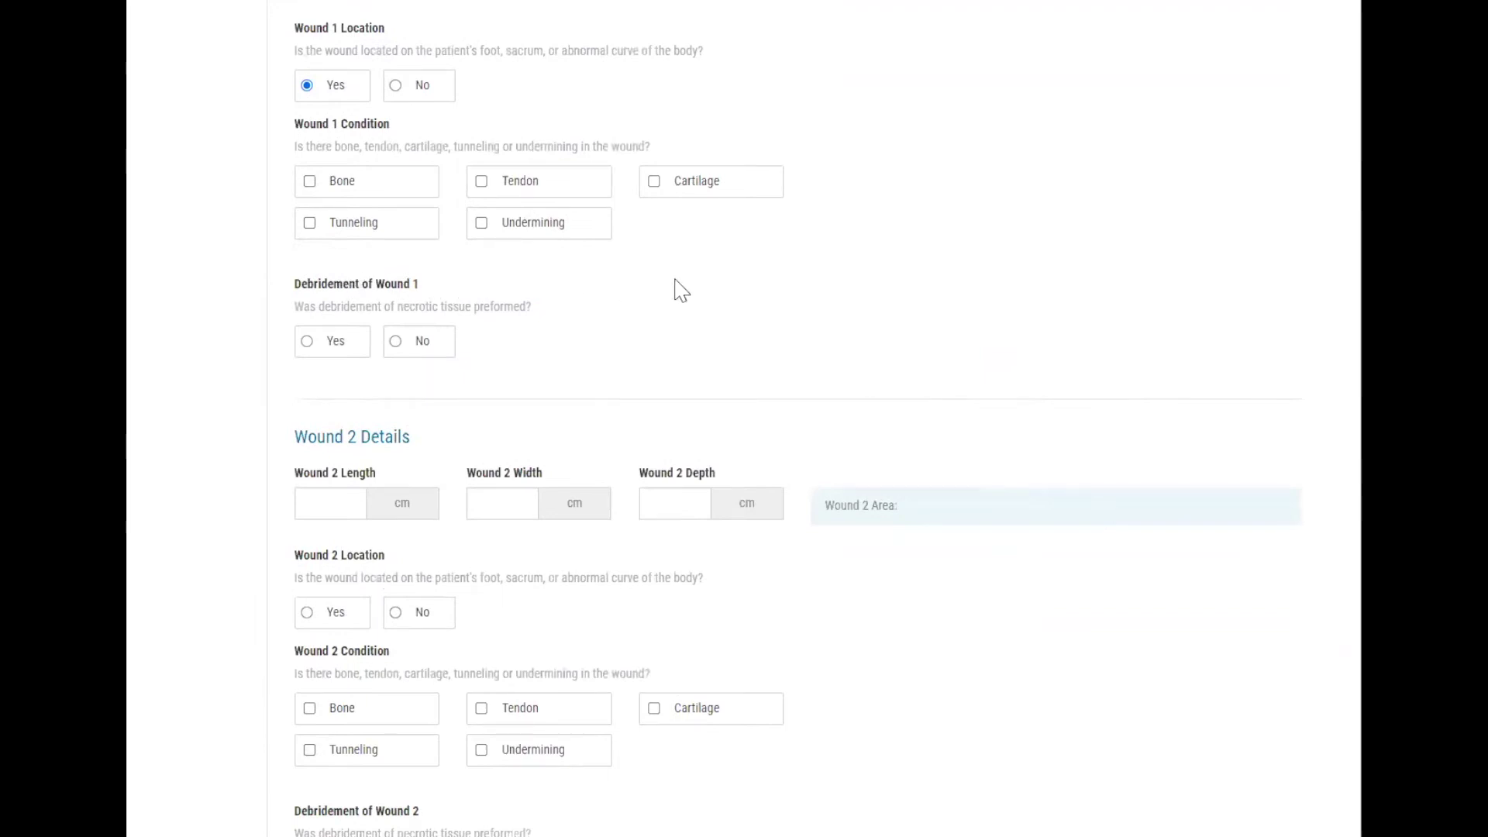
click(428, 192)
click(545, 243)
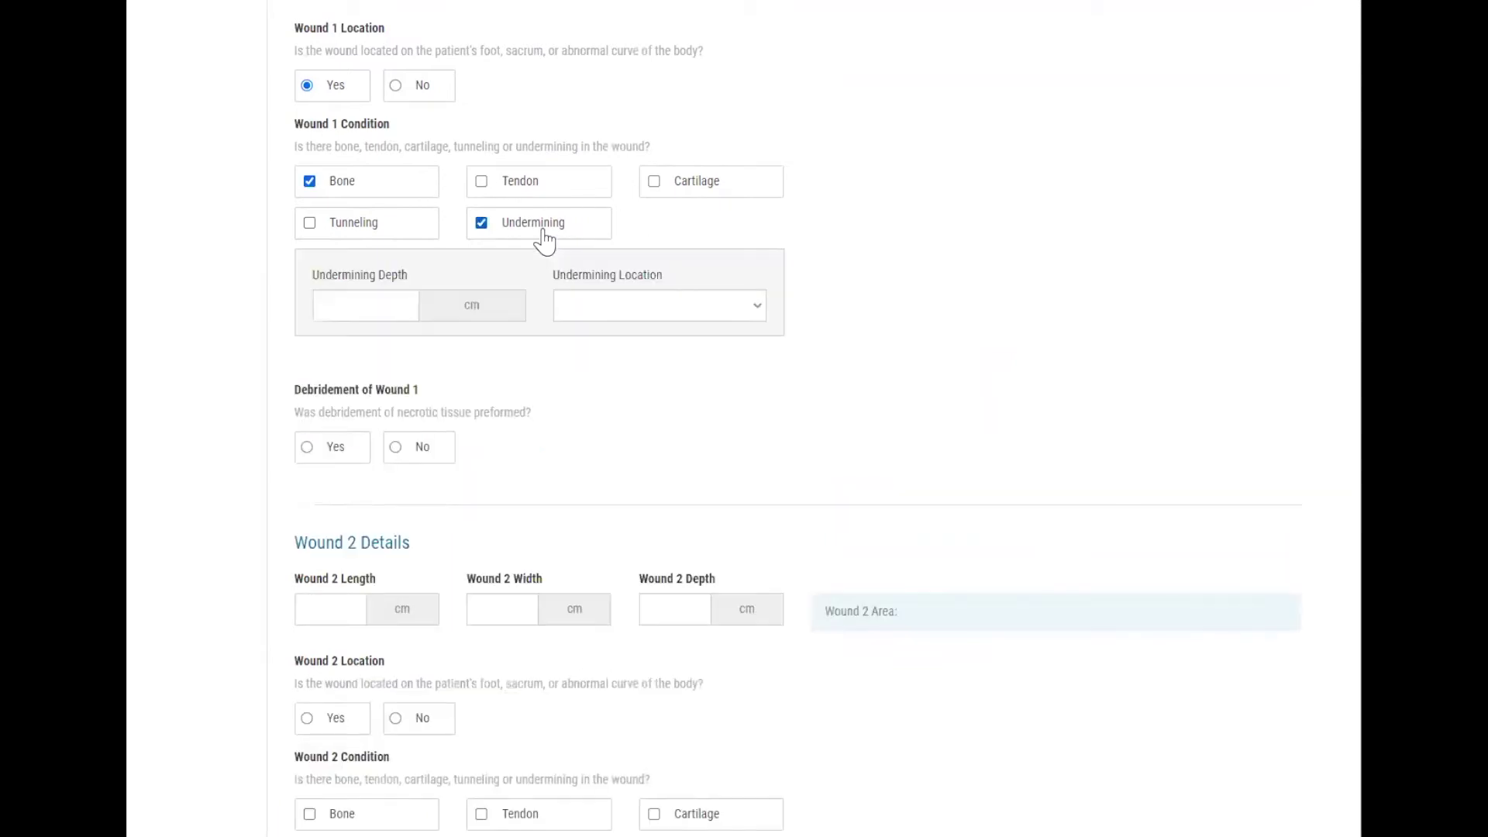
click(374, 299)
text(1.03)
Mark Wound 1 as debrided and enter Wound 2 as 7 × 9 × 2.2 cm.
click(328, 441)
scroll(1149, 317, down, 5)
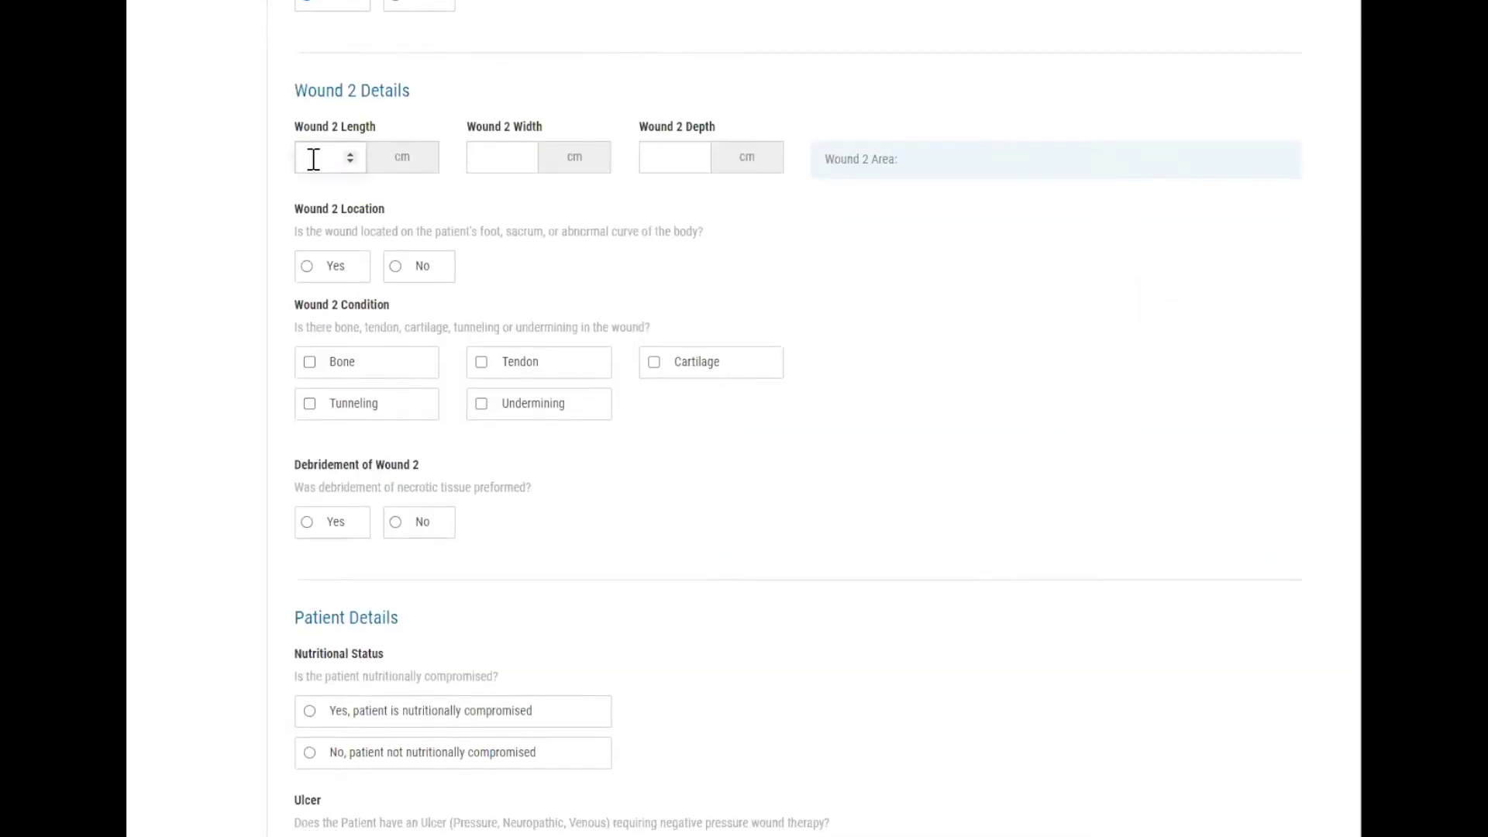
text(7)
key(Tab)
text(9)
key(Tab)
text(2.2)
For Wound 2, answer Location Yes, mark bone present, and record debridement Yes.
click(343, 279)
click(356, 374)
click(349, 533)
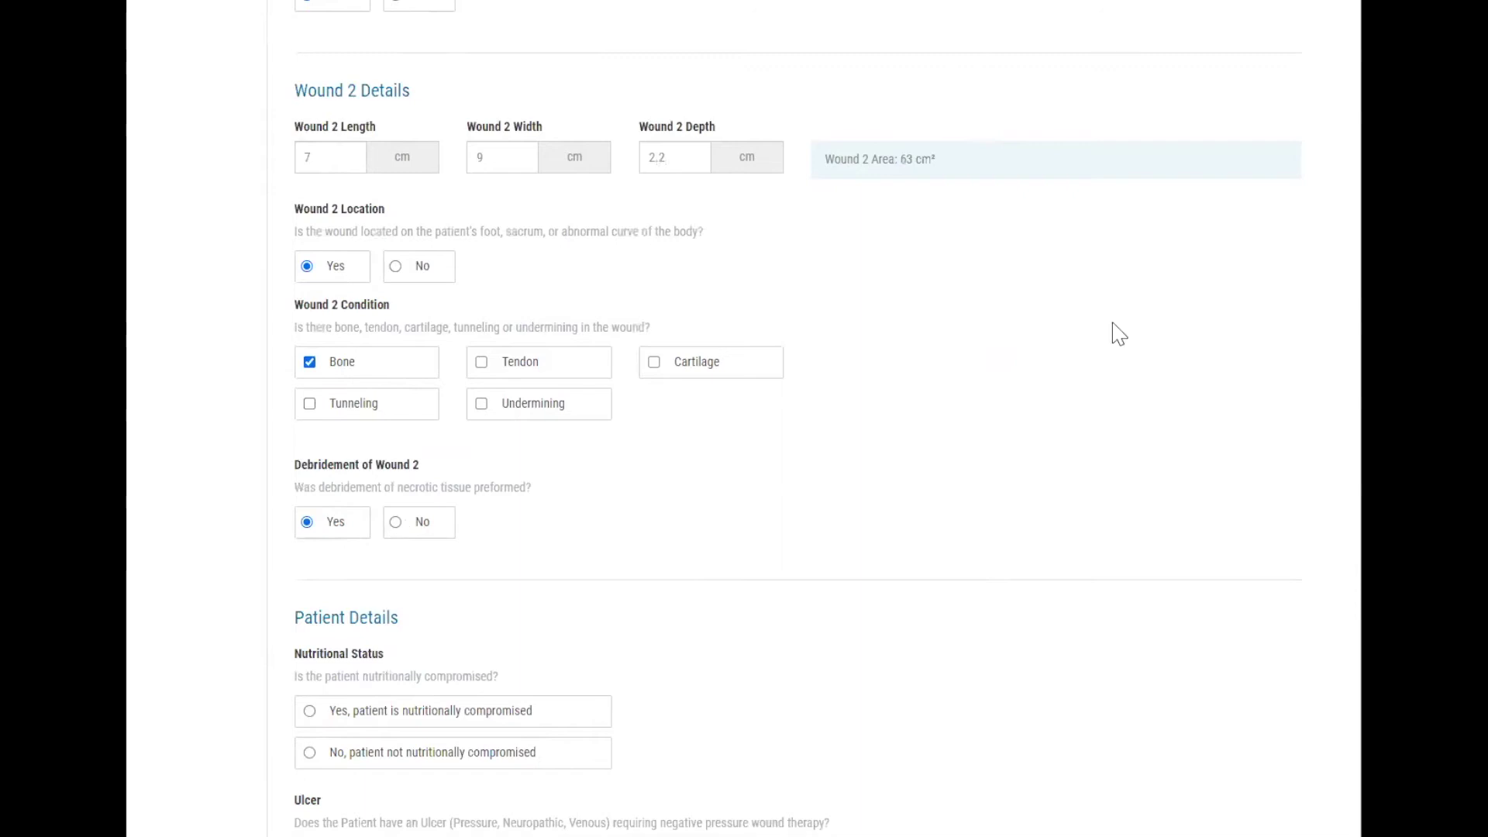
scroll(1116, 332, down, 7)
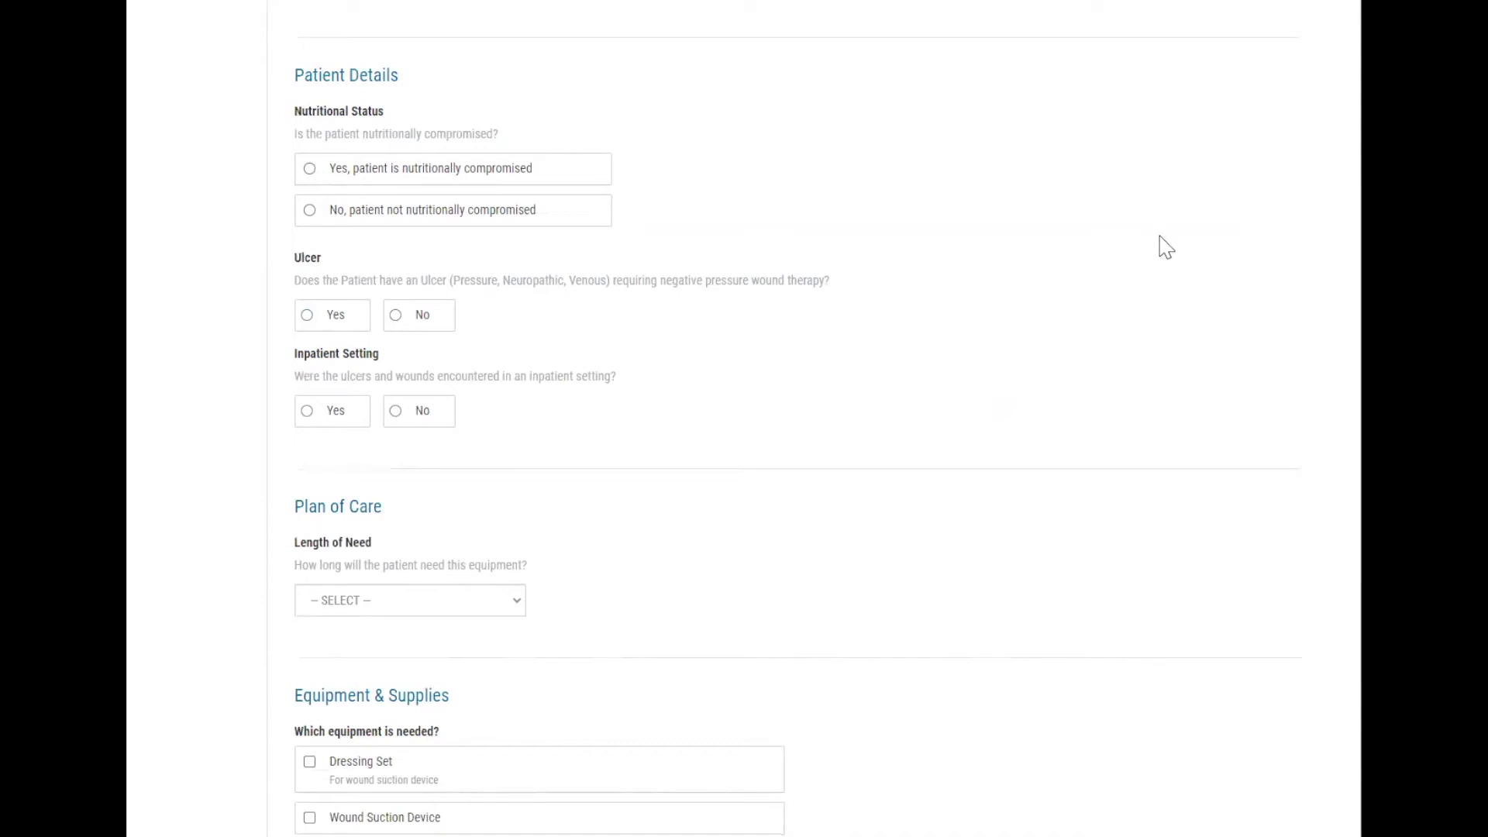
Mark the patient nutritionally compromised with a qualifying ulcer: Pressure Ulcers (Stage III/IV).
click(524, 172)
click(357, 333)
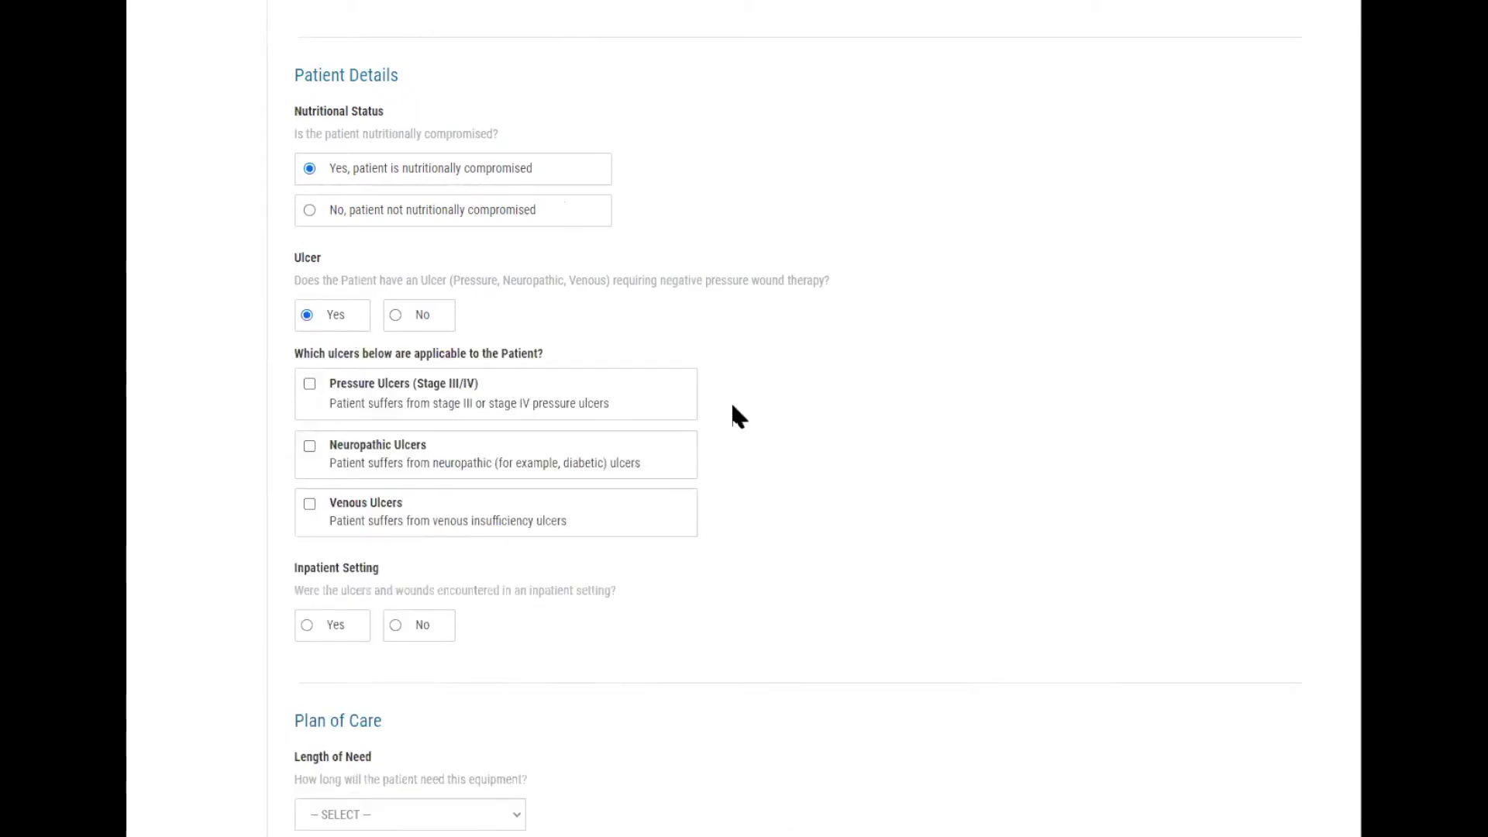
click(684, 412)
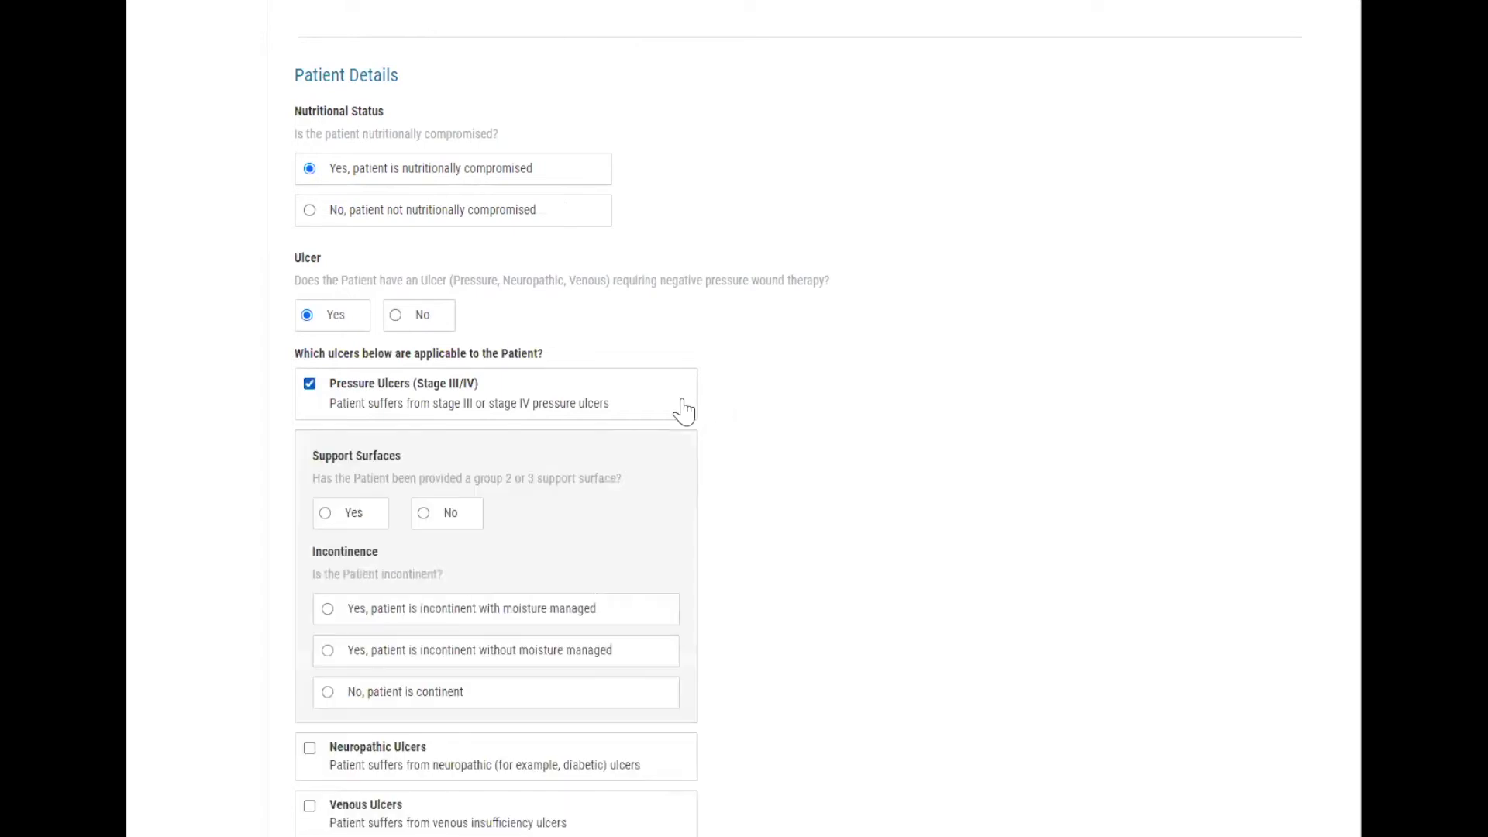
scroll(683, 407, down, 3)
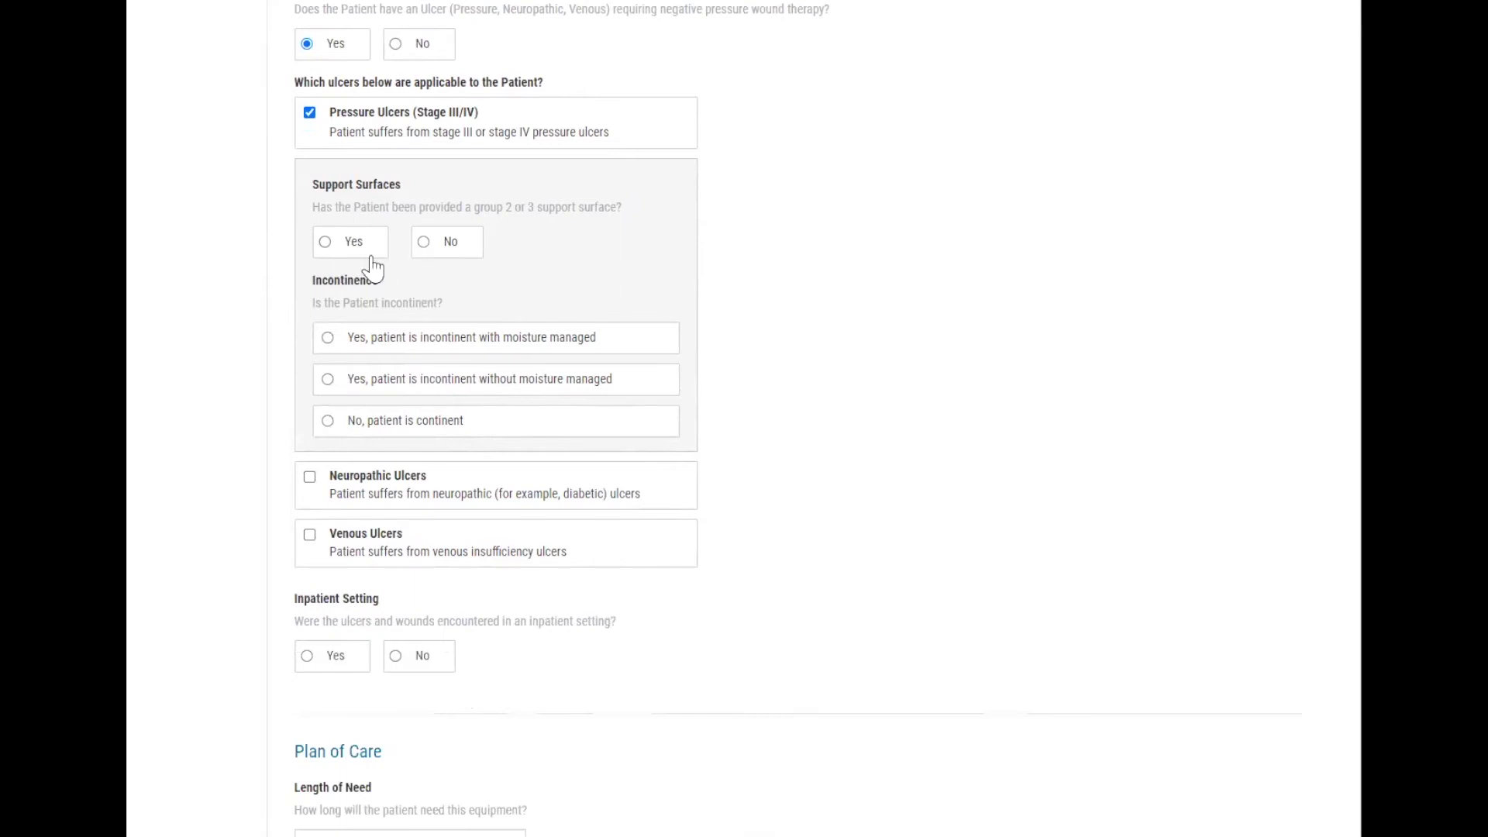
Answer Yes to support surfaces provided and mark the patient incontinent with moisture managed.
click(453, 248)
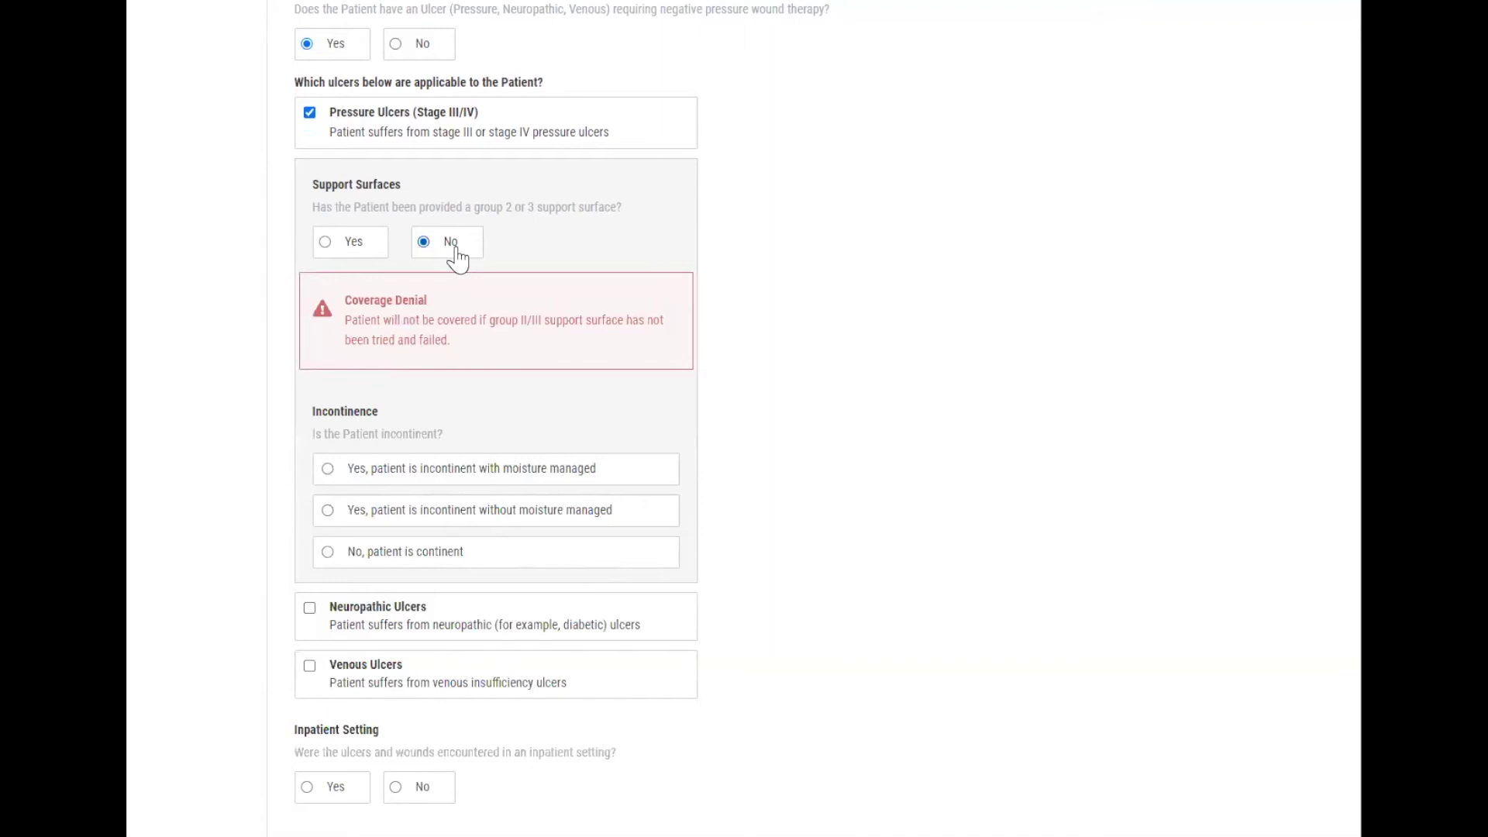
click(353, 247)
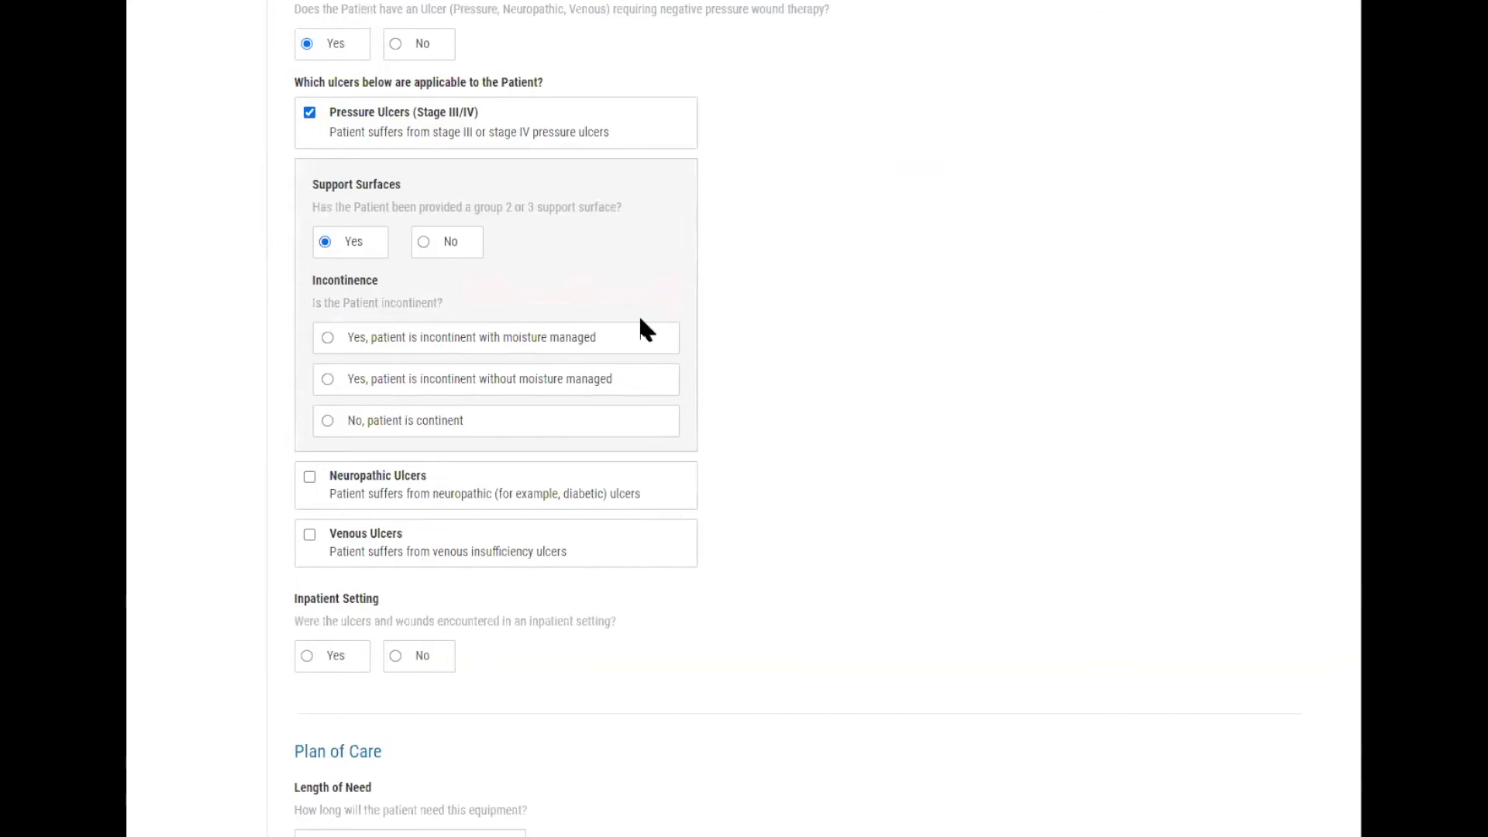
click(617, 381)
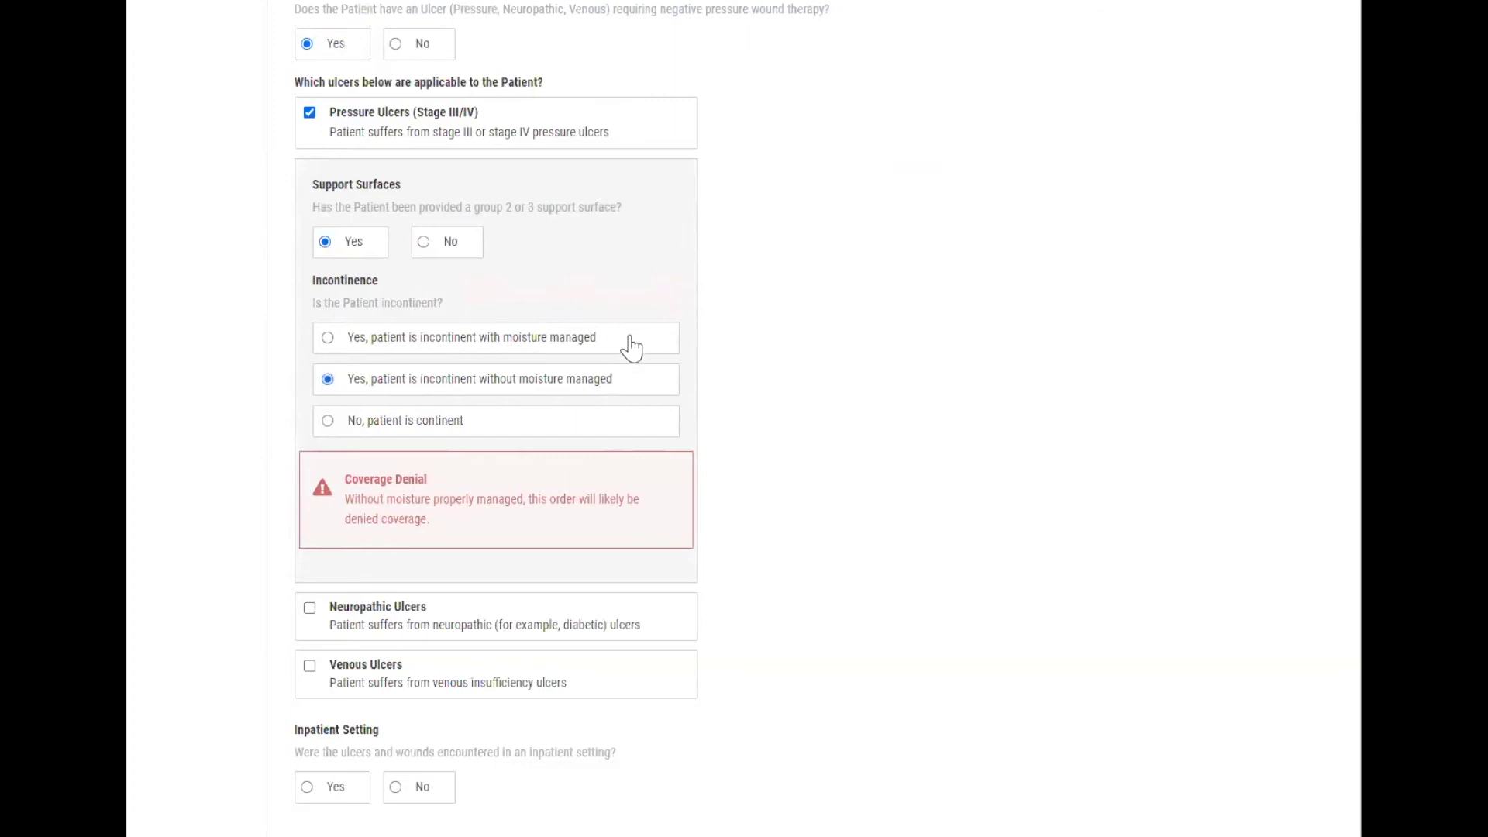
click(632, 349)
Set the inpatient setting question to No.
scroll(632, 349, down, 4)
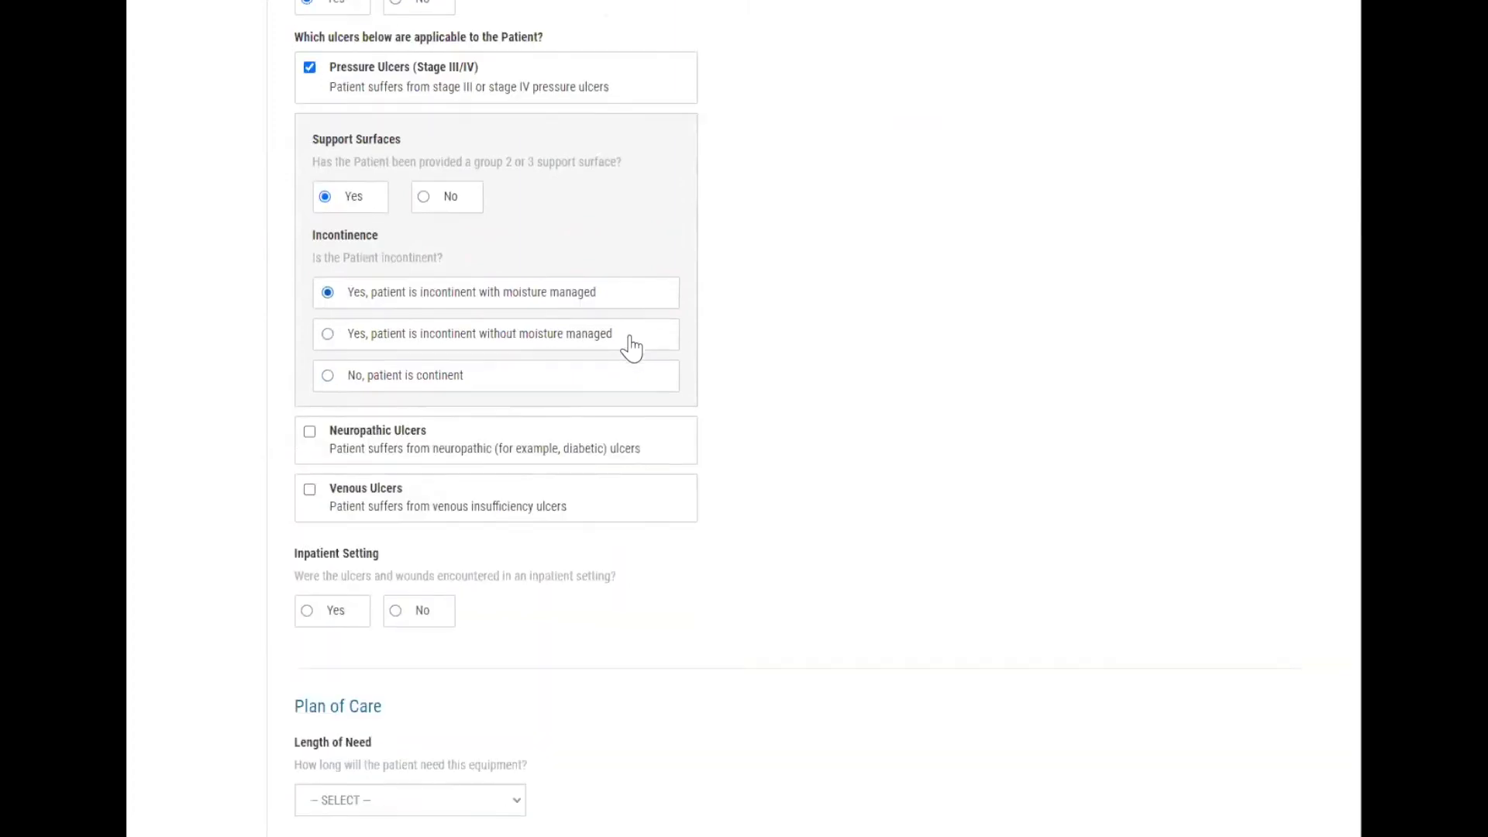
scroll(634, 343, down, 2)
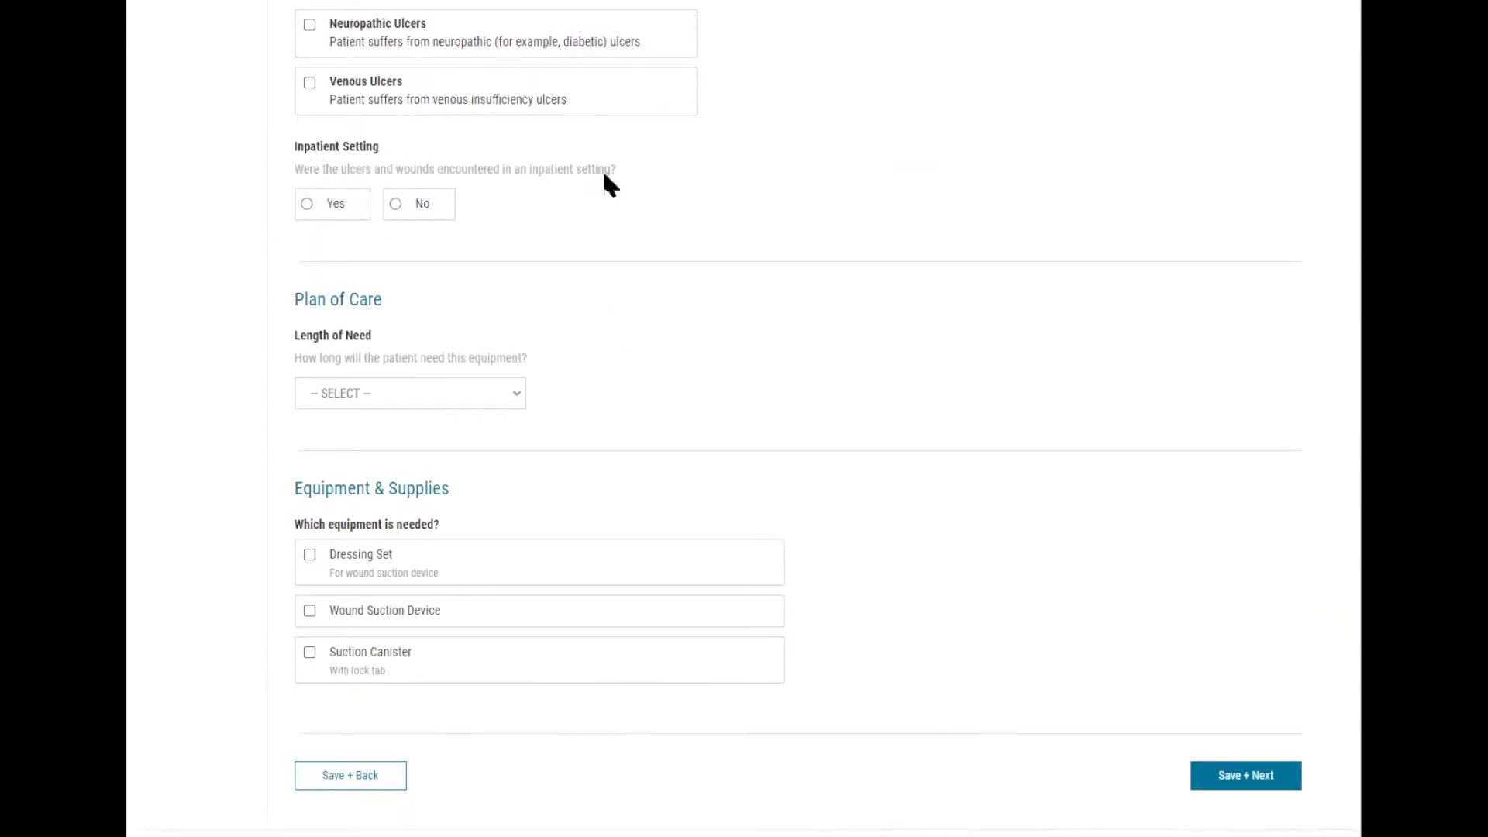
click(337, 205)
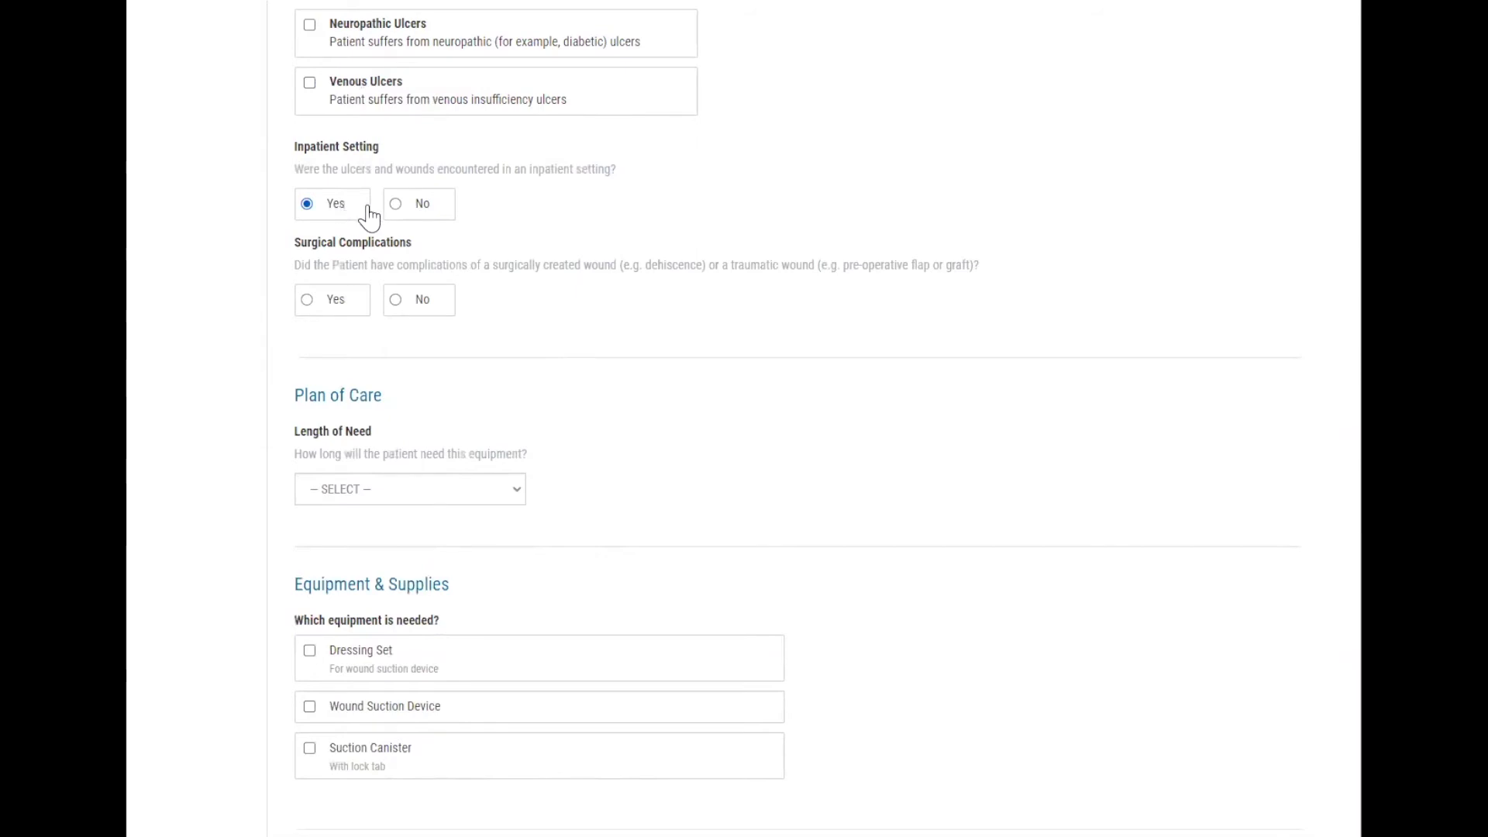
click(429, 208)
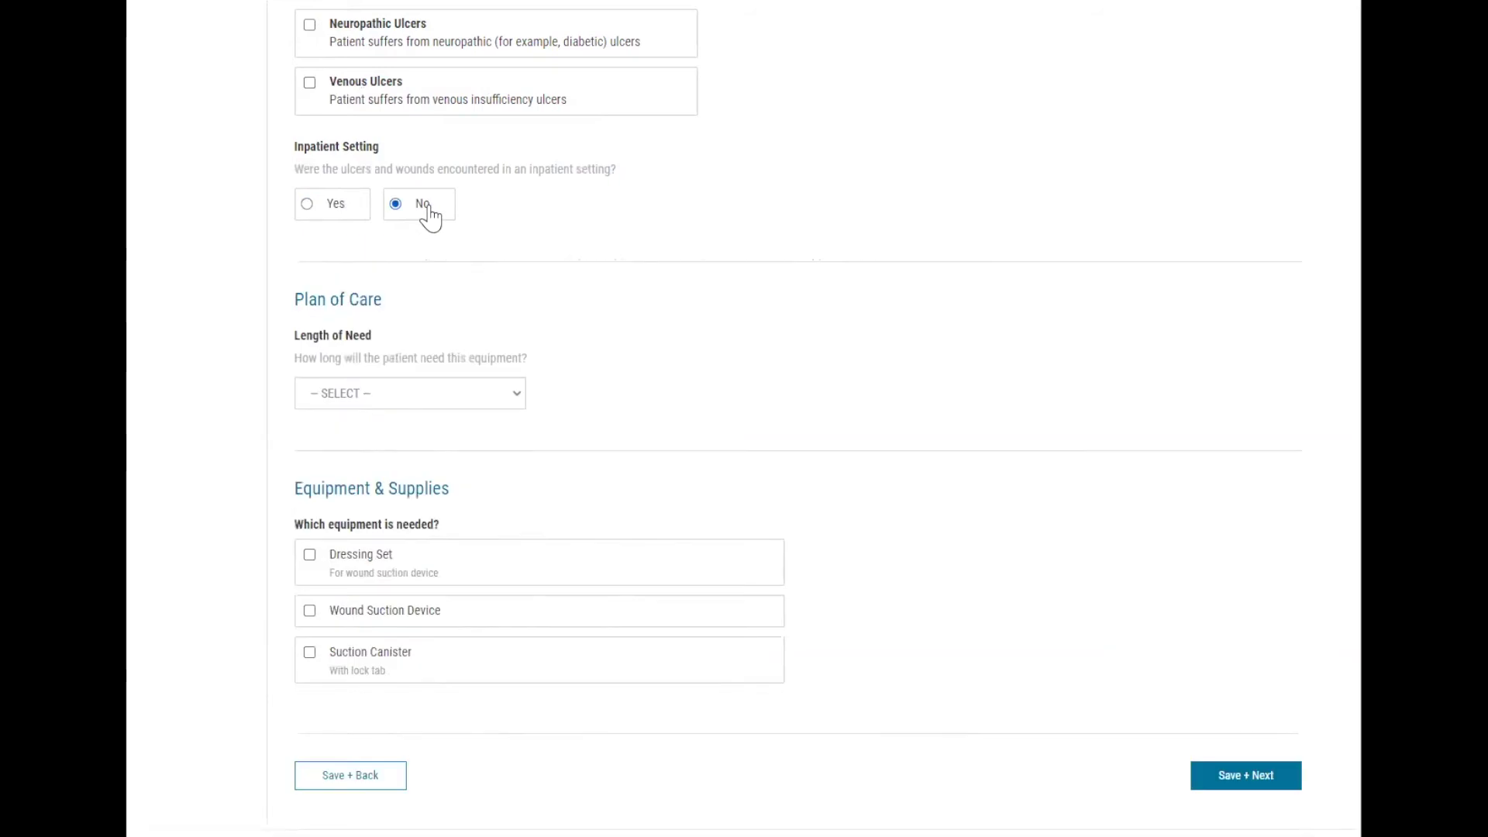
scroll(473, 215, down, 1)
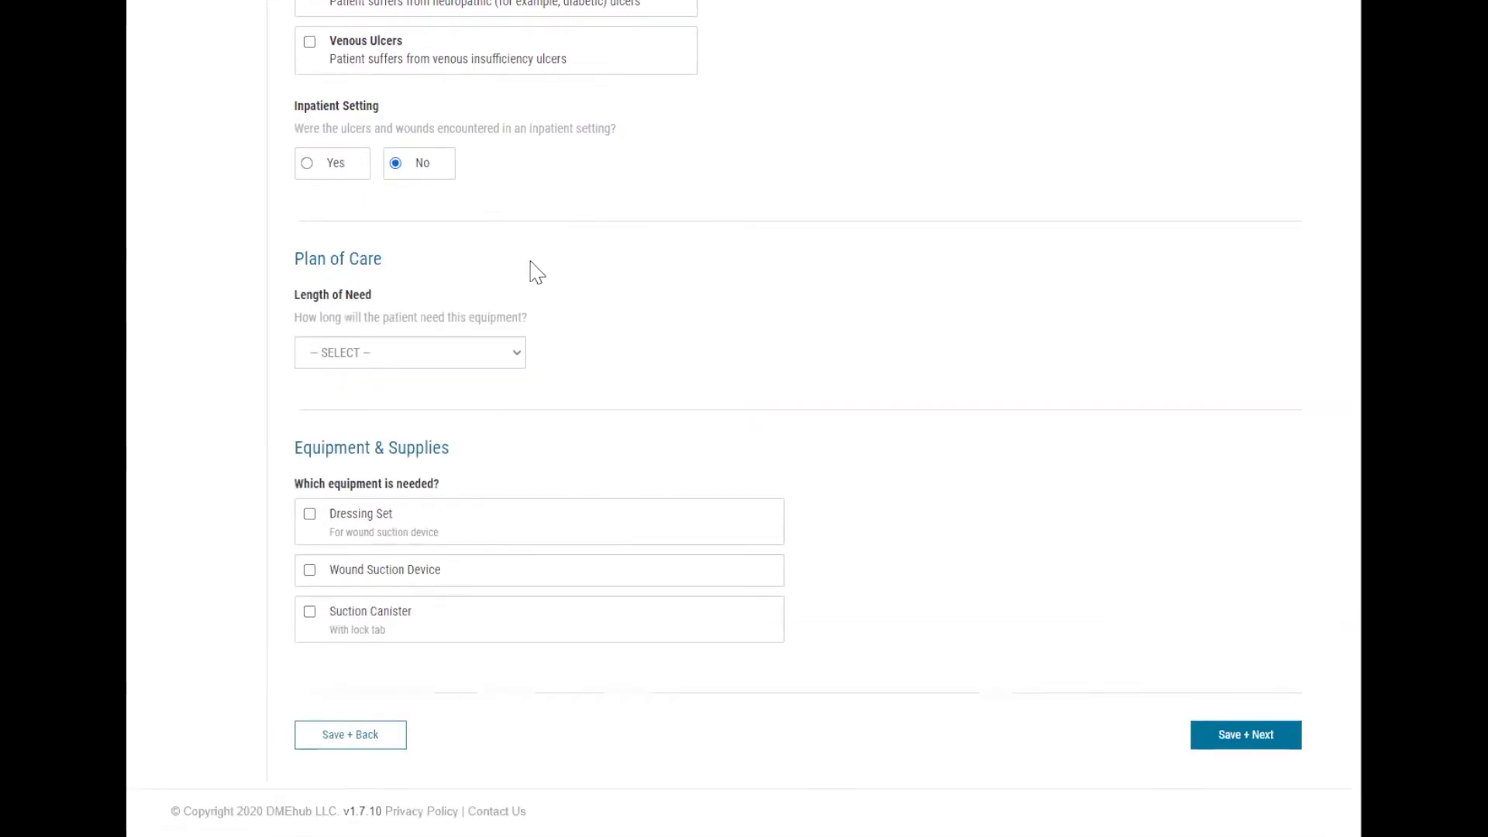
Choose 04 Months as Length of Need and tick Dressing Set as required equipment.
click(517, 349)
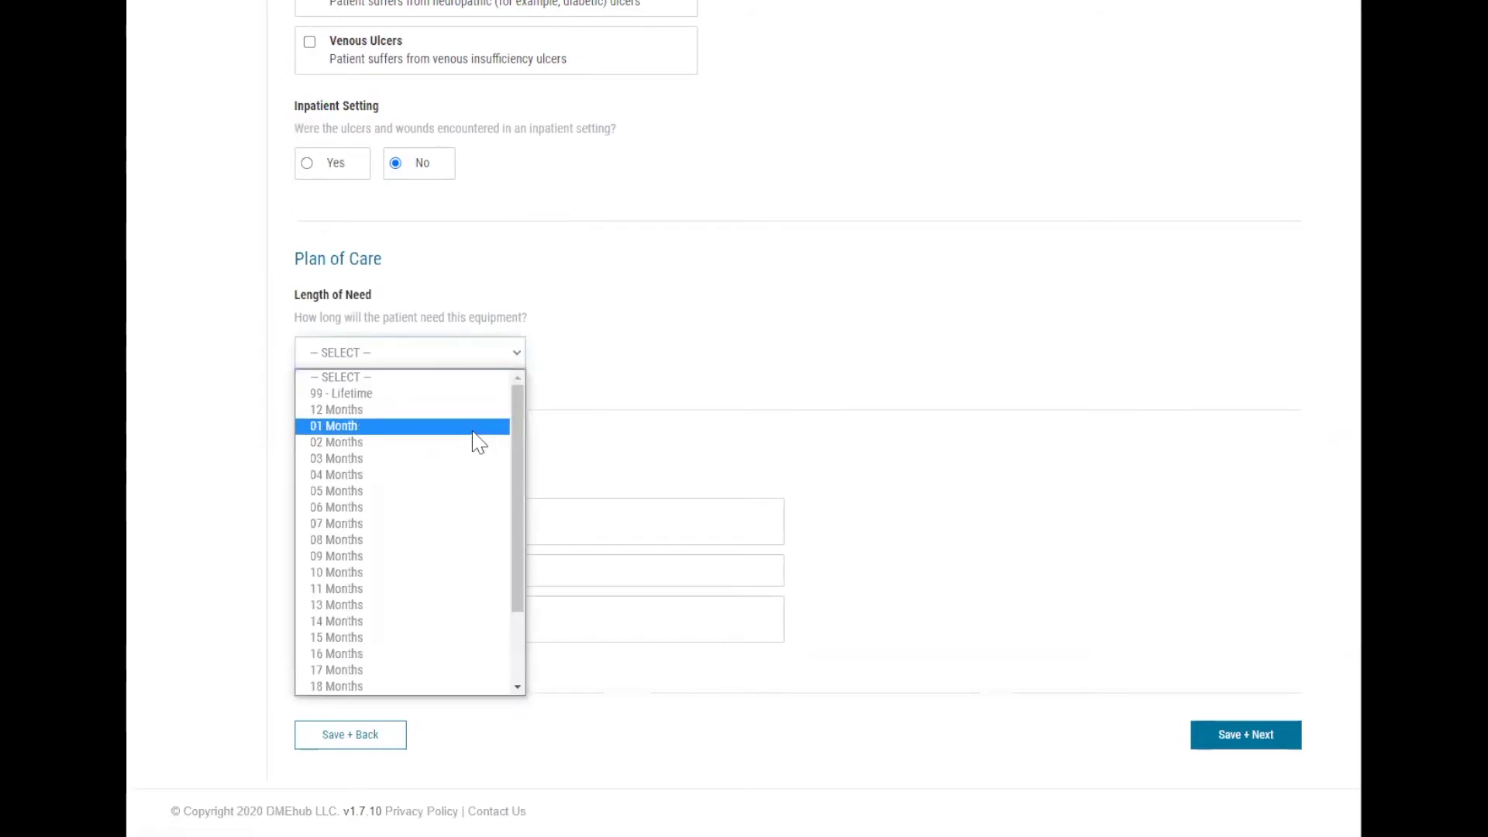
click(452, 480)
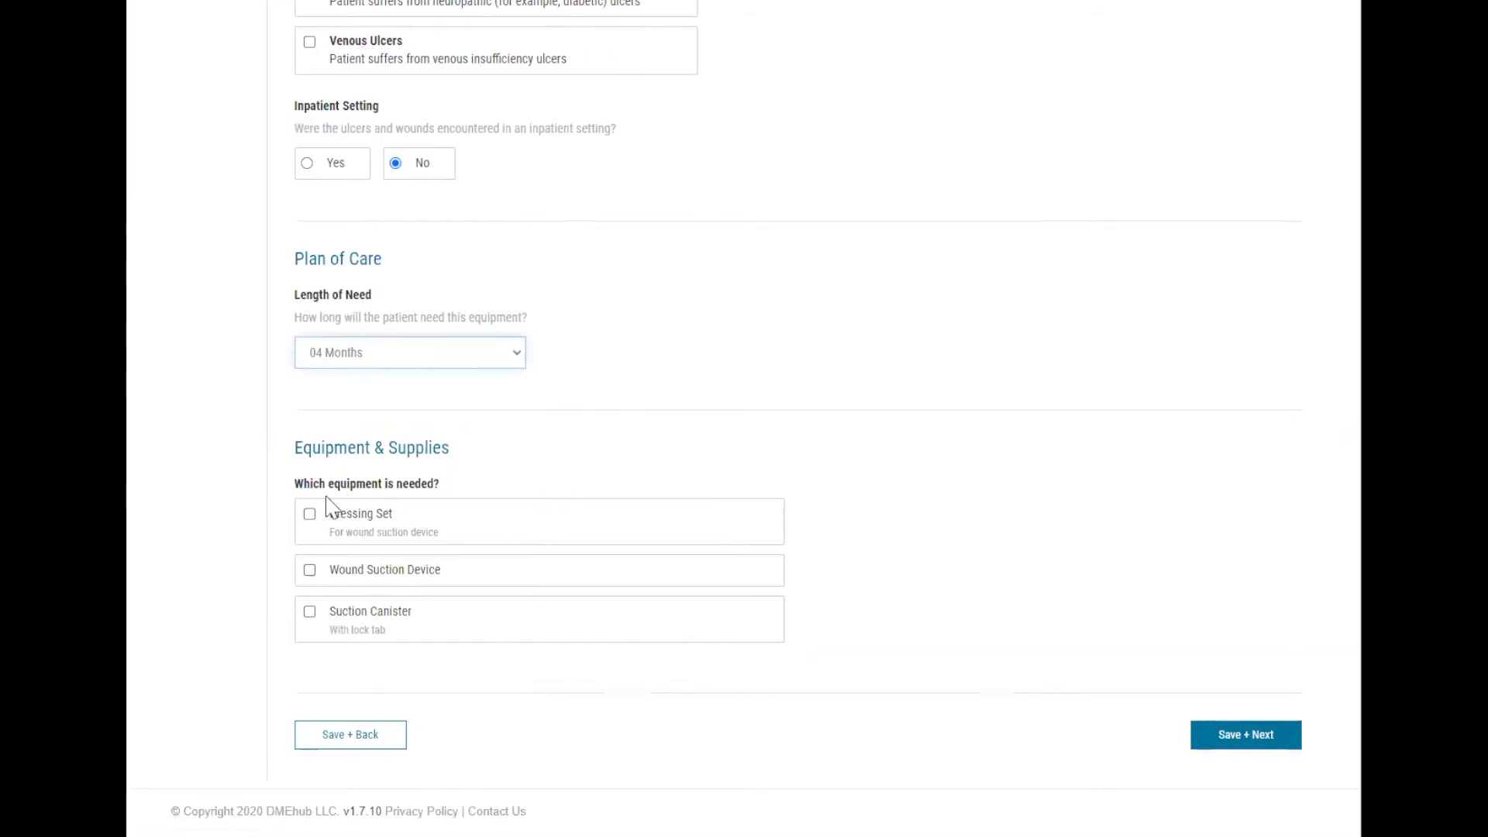
click(454, 514)
scroll(456, 520, down, 3)
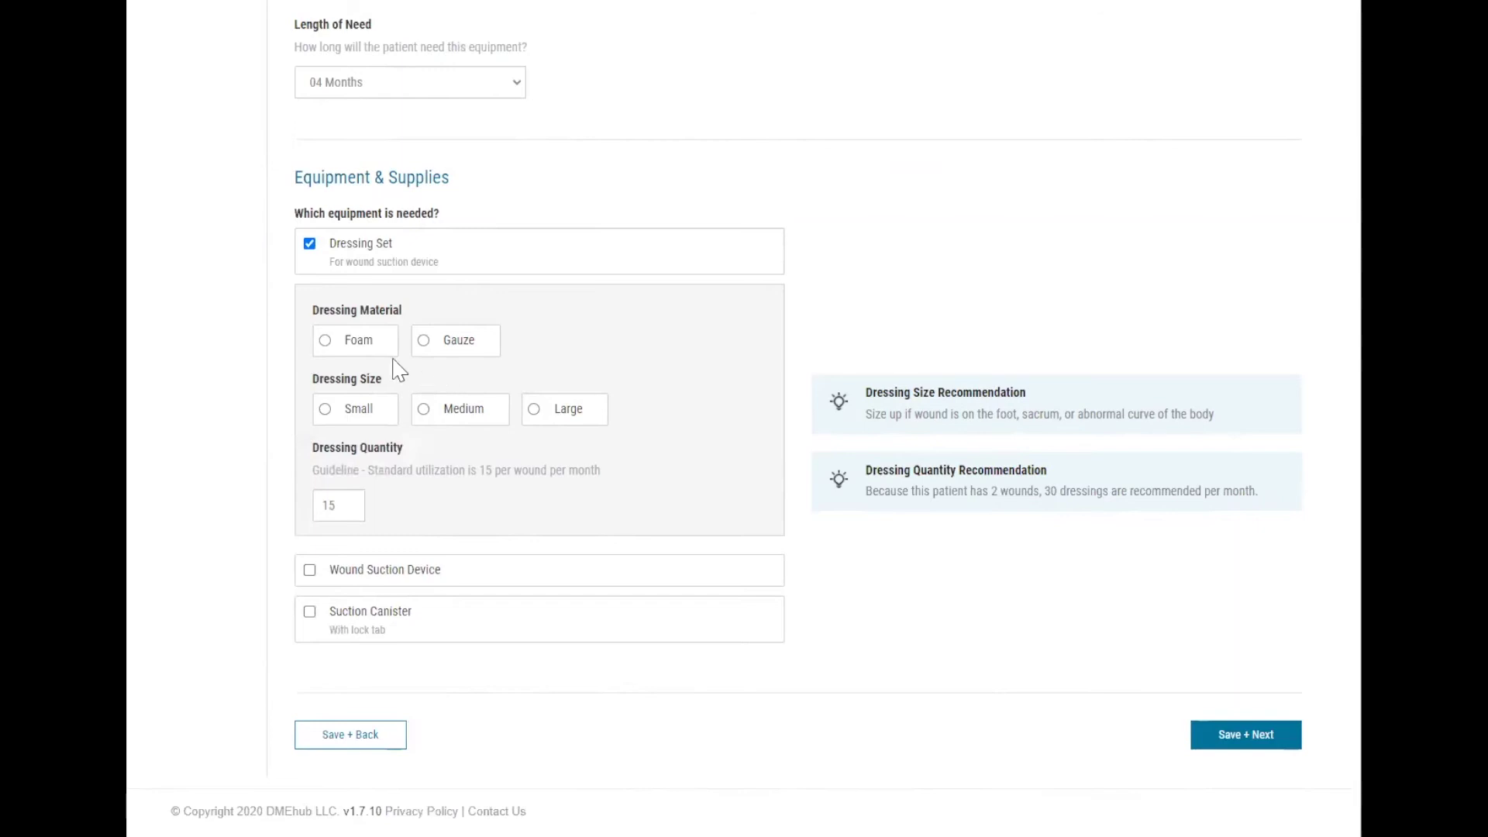
Choose medium foam dressings with a dressing quantity of 30.
click(363, 357)
click(480, 423)
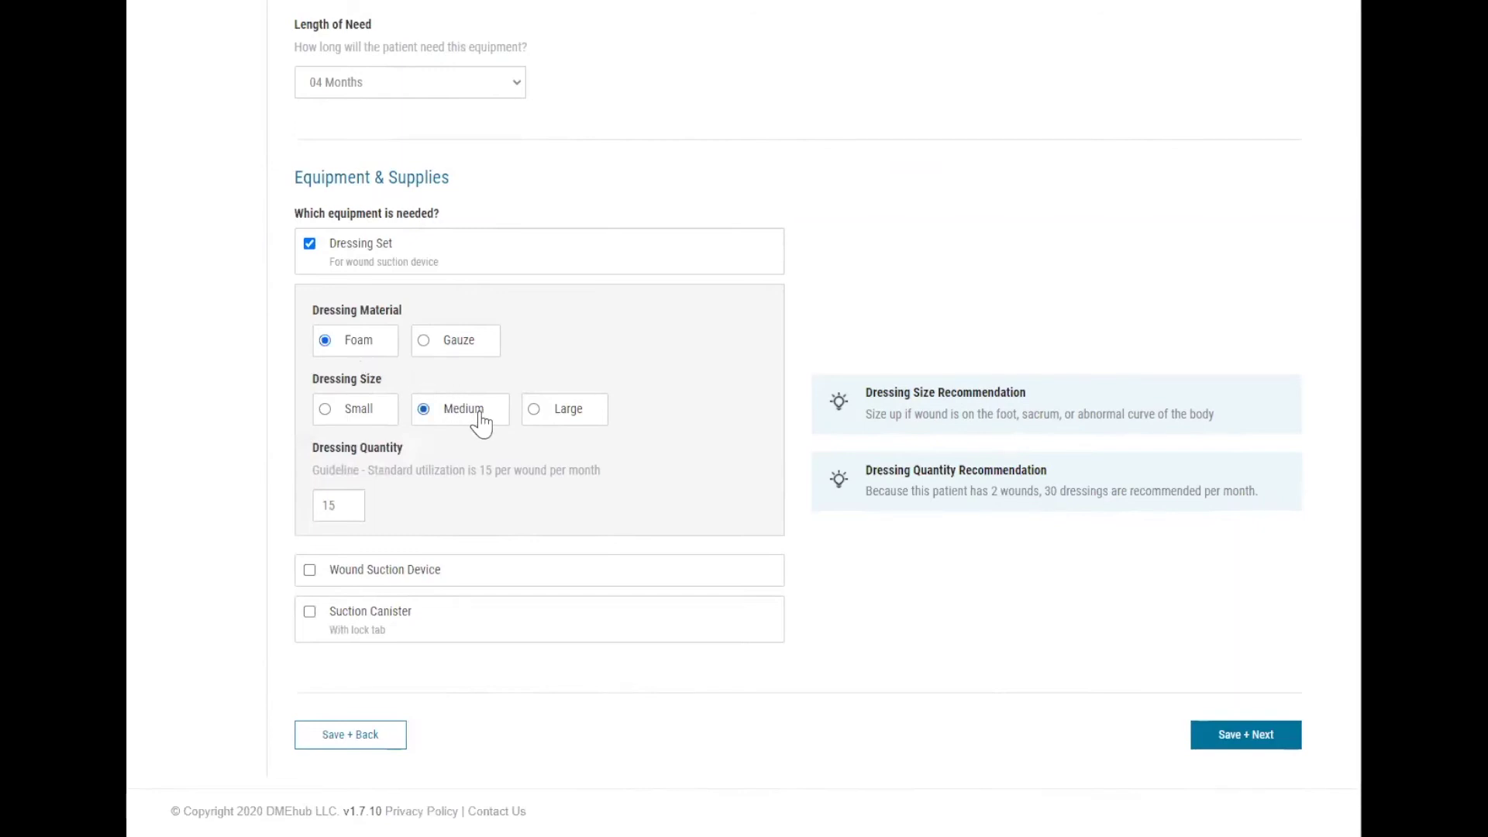
click(329, 510)
text(30)
key(BackSpace)
text(0)
Add the Wound Suction Device, 20 Suction Canisters and a Y Connector, then save.
click(500, 580)
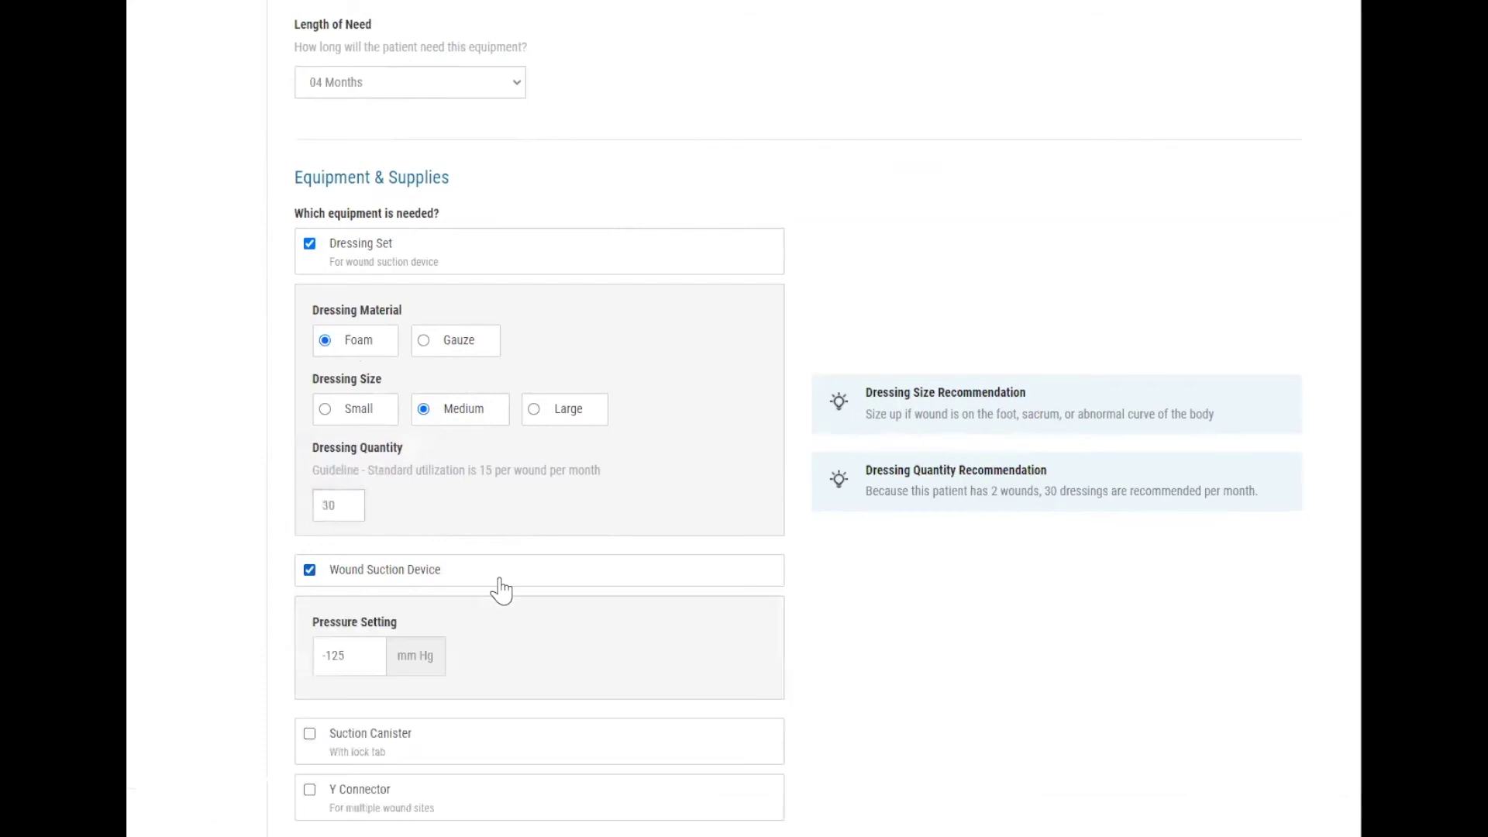
scroll(497, 578, down, 3)
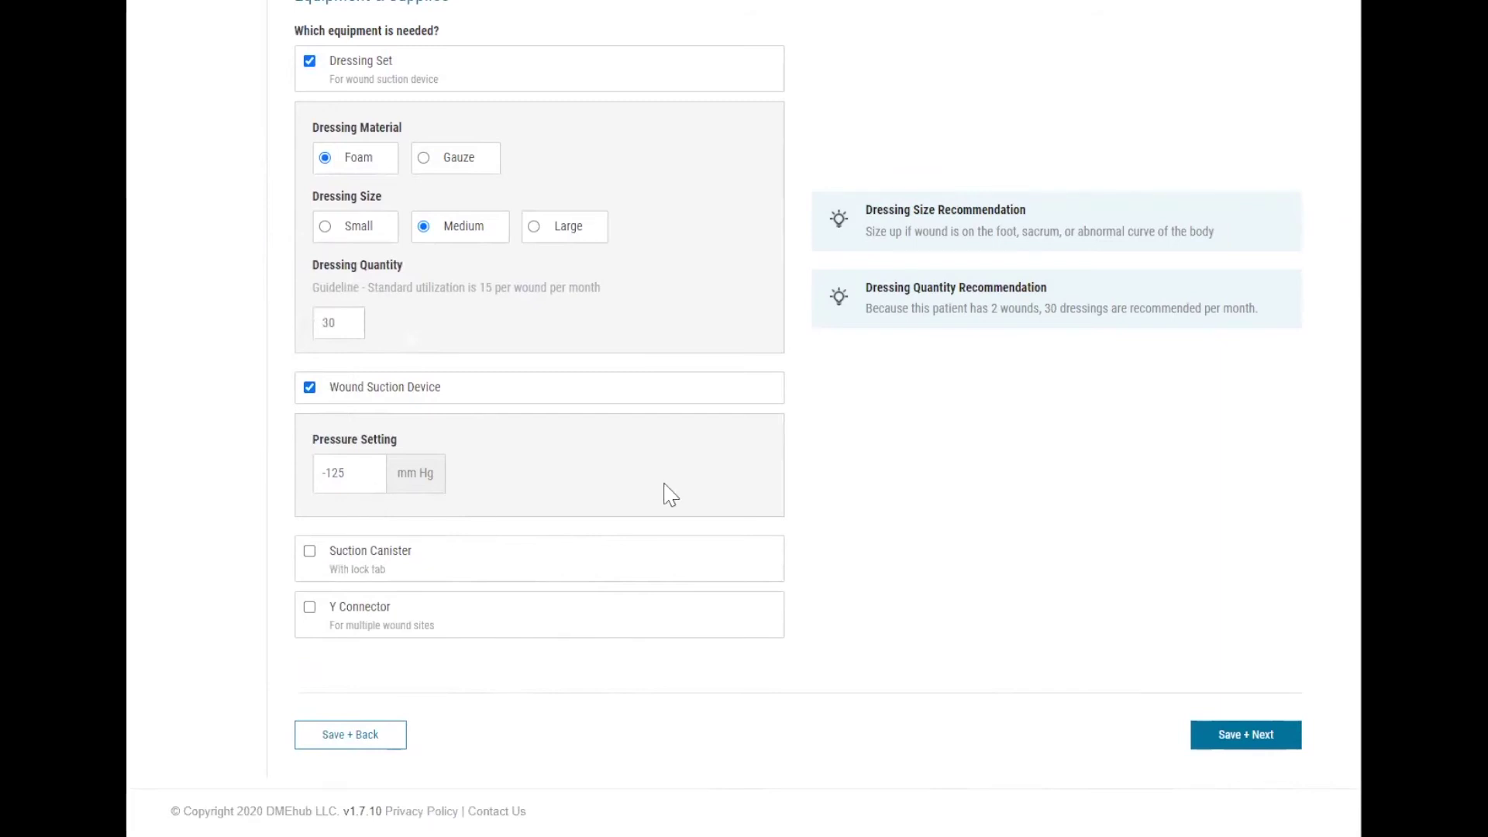
click(373, 570)
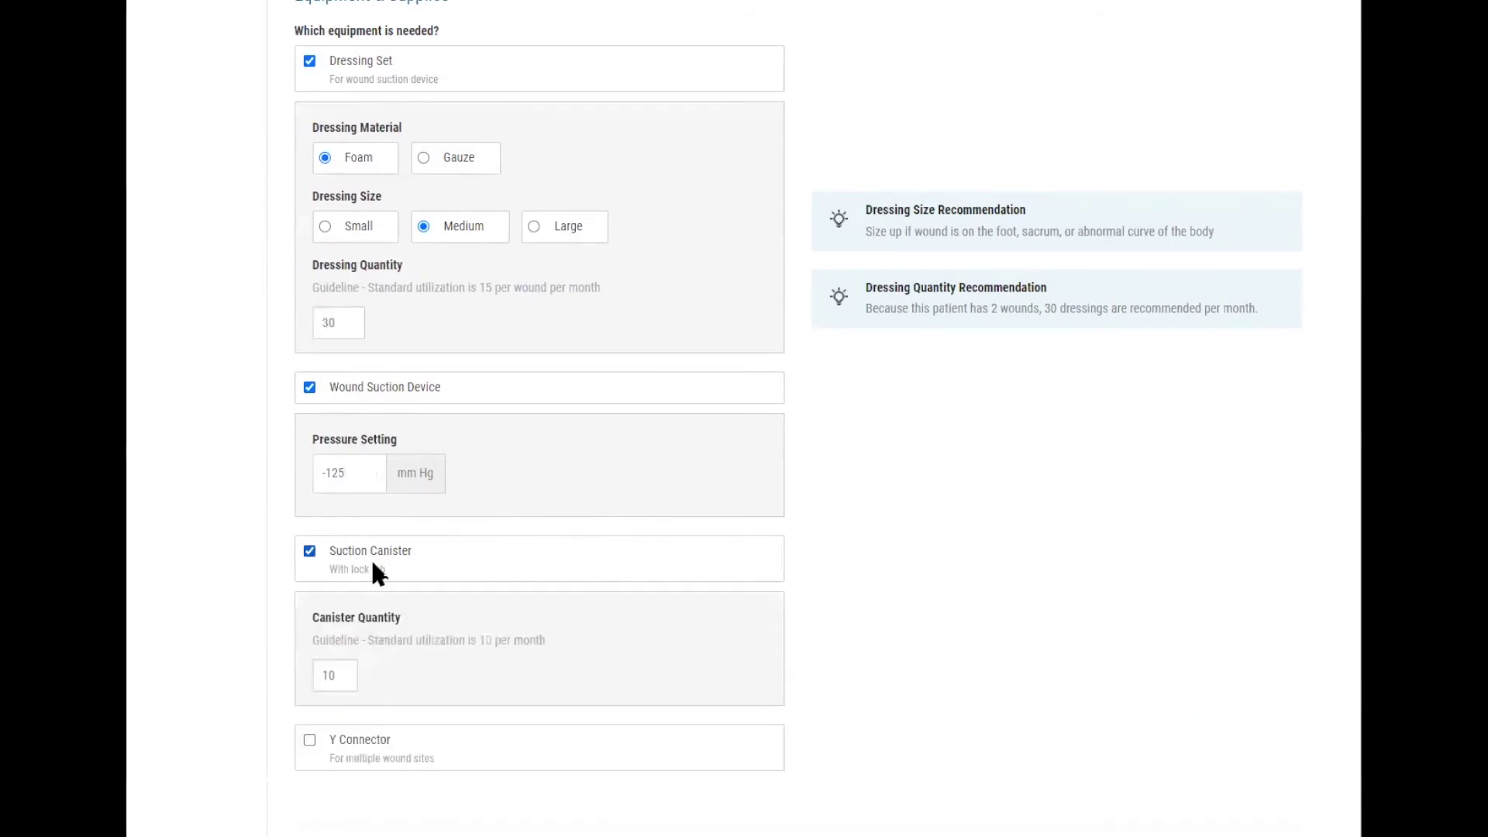
scroll(375, 566, down, 2)
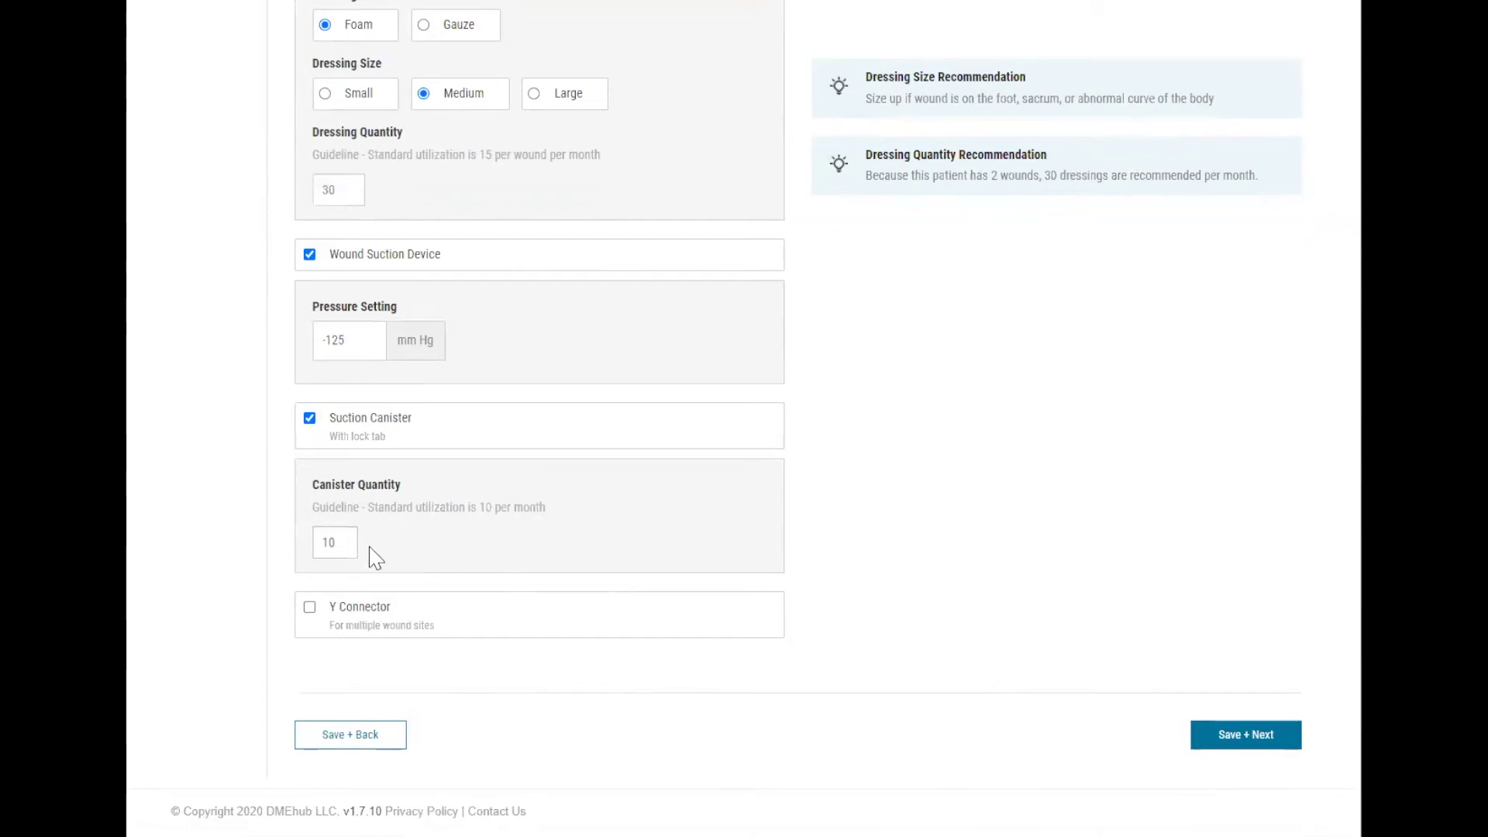
click(339, 542)
key(BackSpace)
key(BackSpace)
text(20)
click(475, 623)
click(1289, 736)
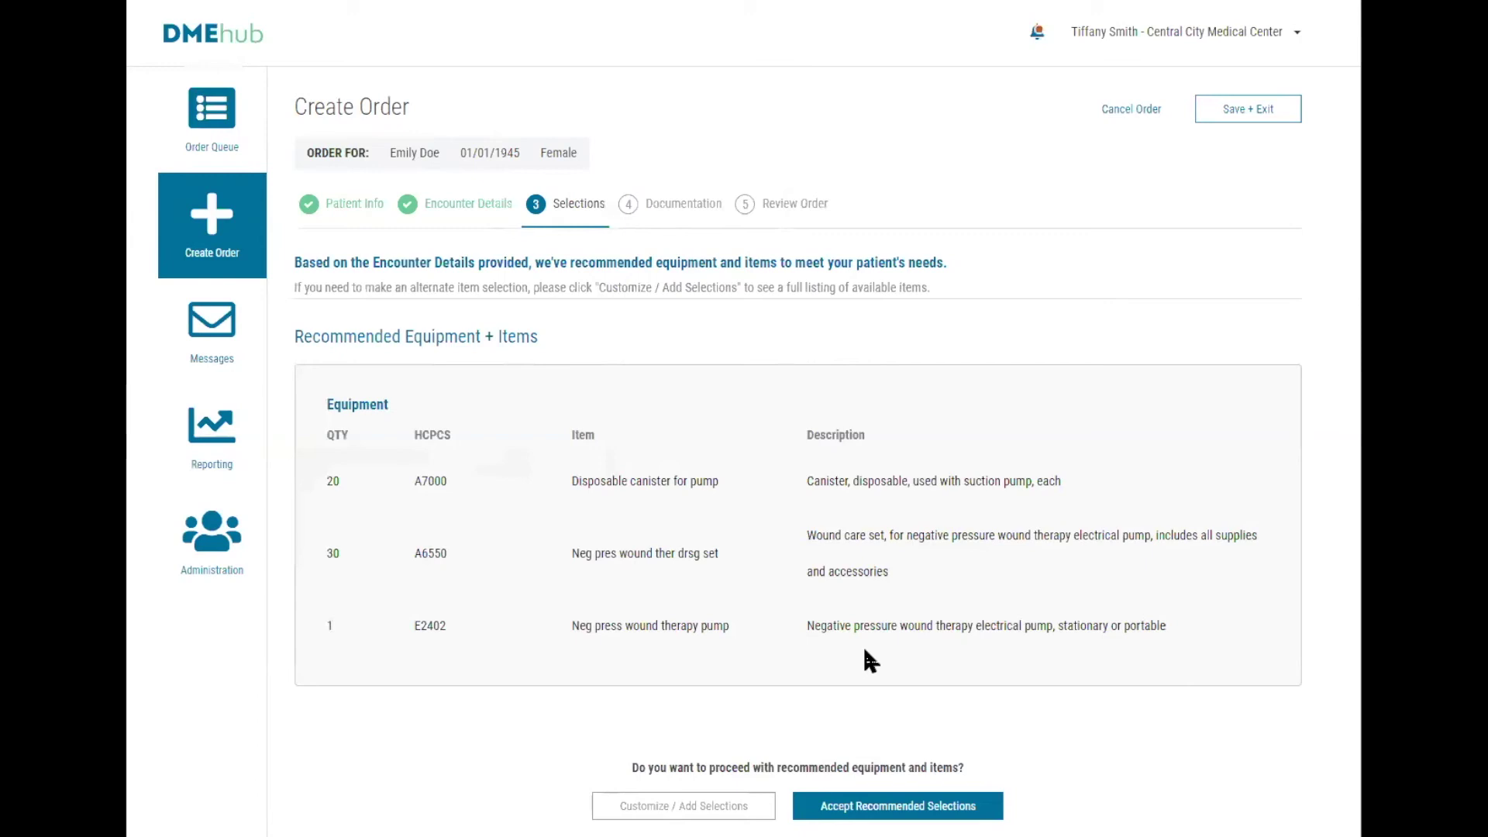
Accept the recommended canisters, dressing sets and wound therapy pump.
click(898, 805)
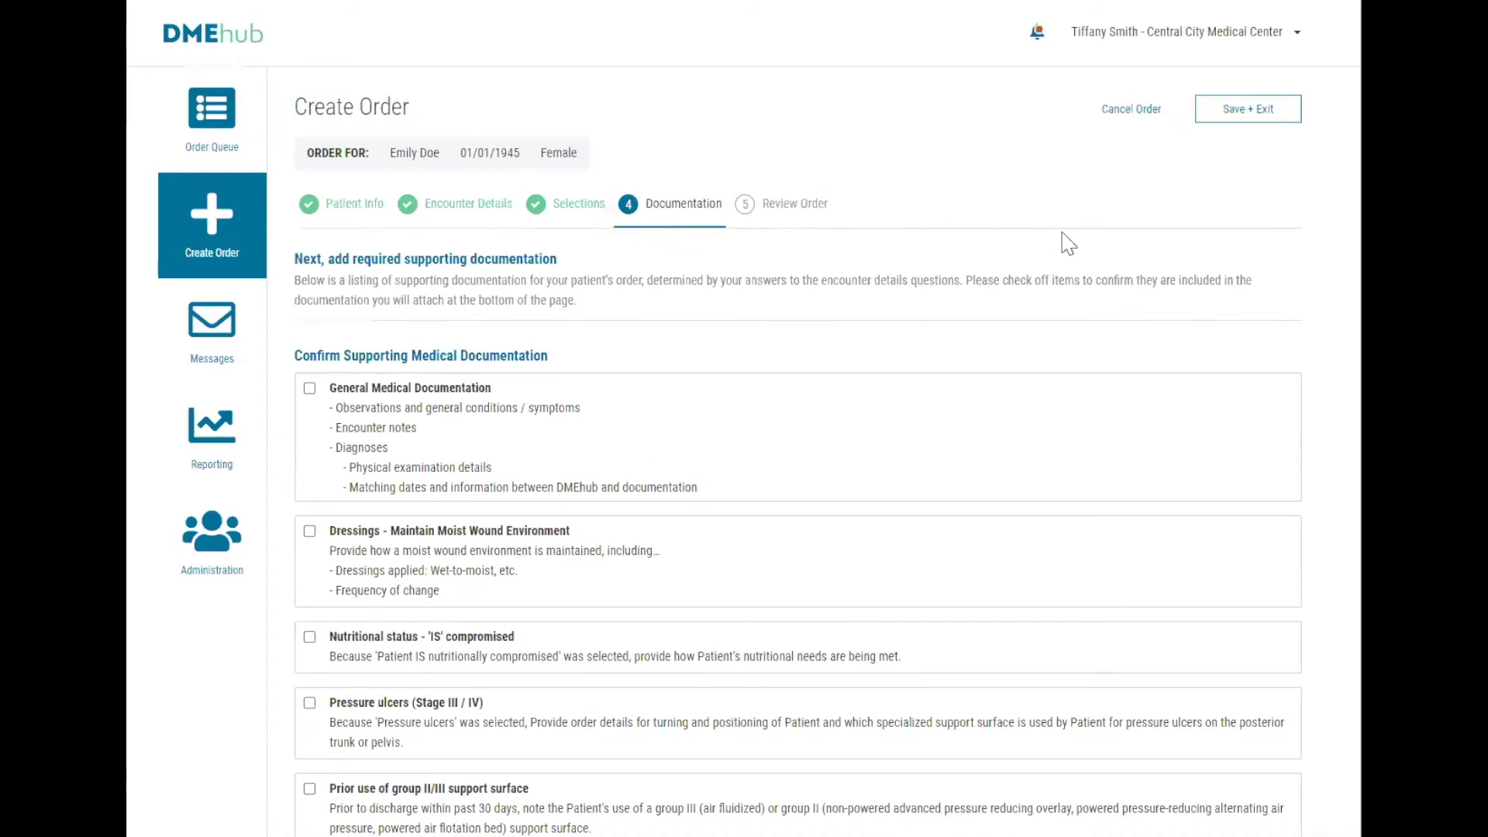
Confirm the five documentation items, from General Medical Documentation to prior group II/III support surface use.
scroll(1041, 267, down, 4)
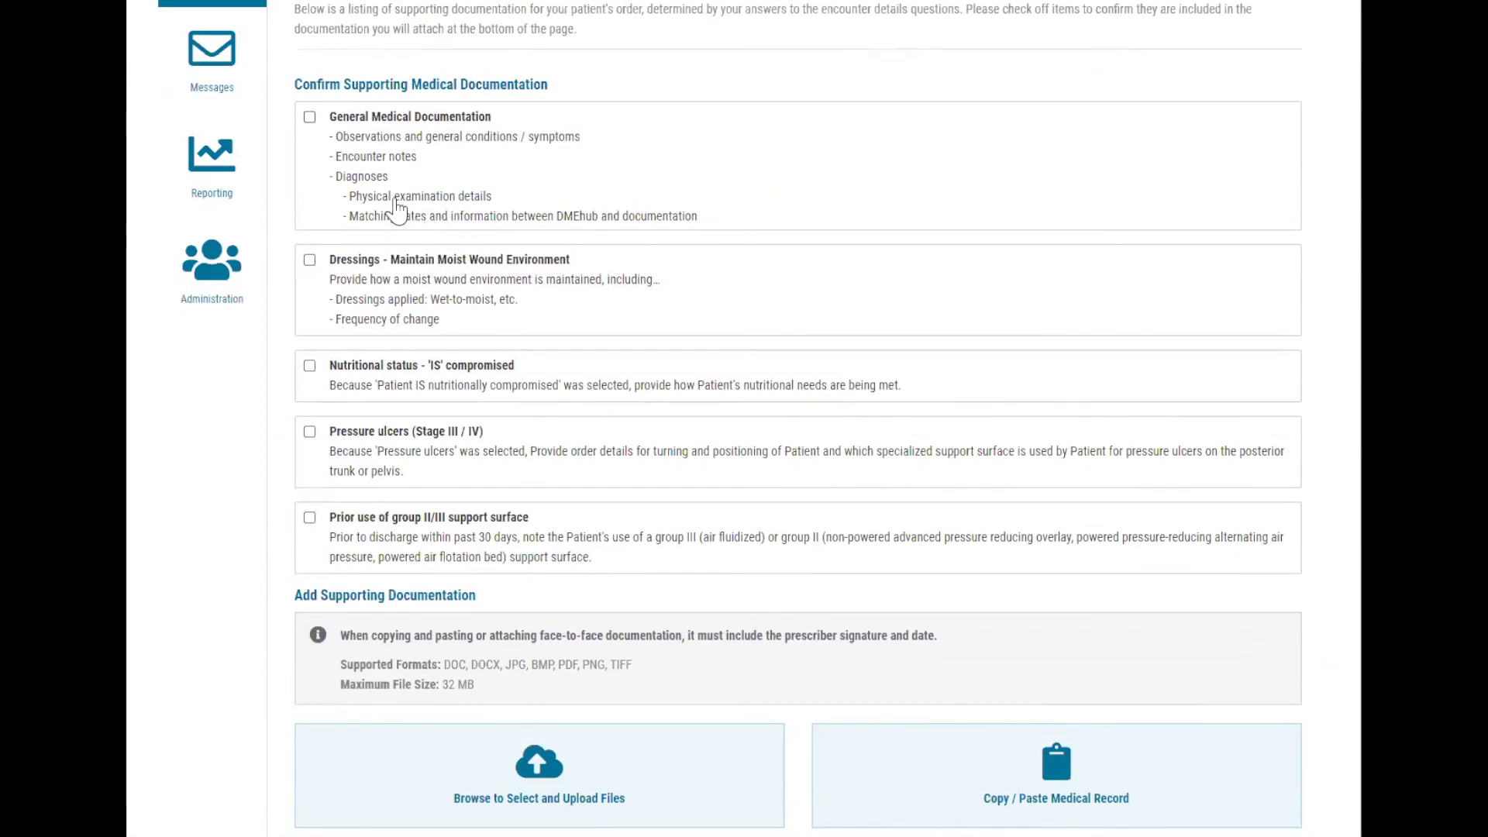
click(310, 117)
click(309, 261)
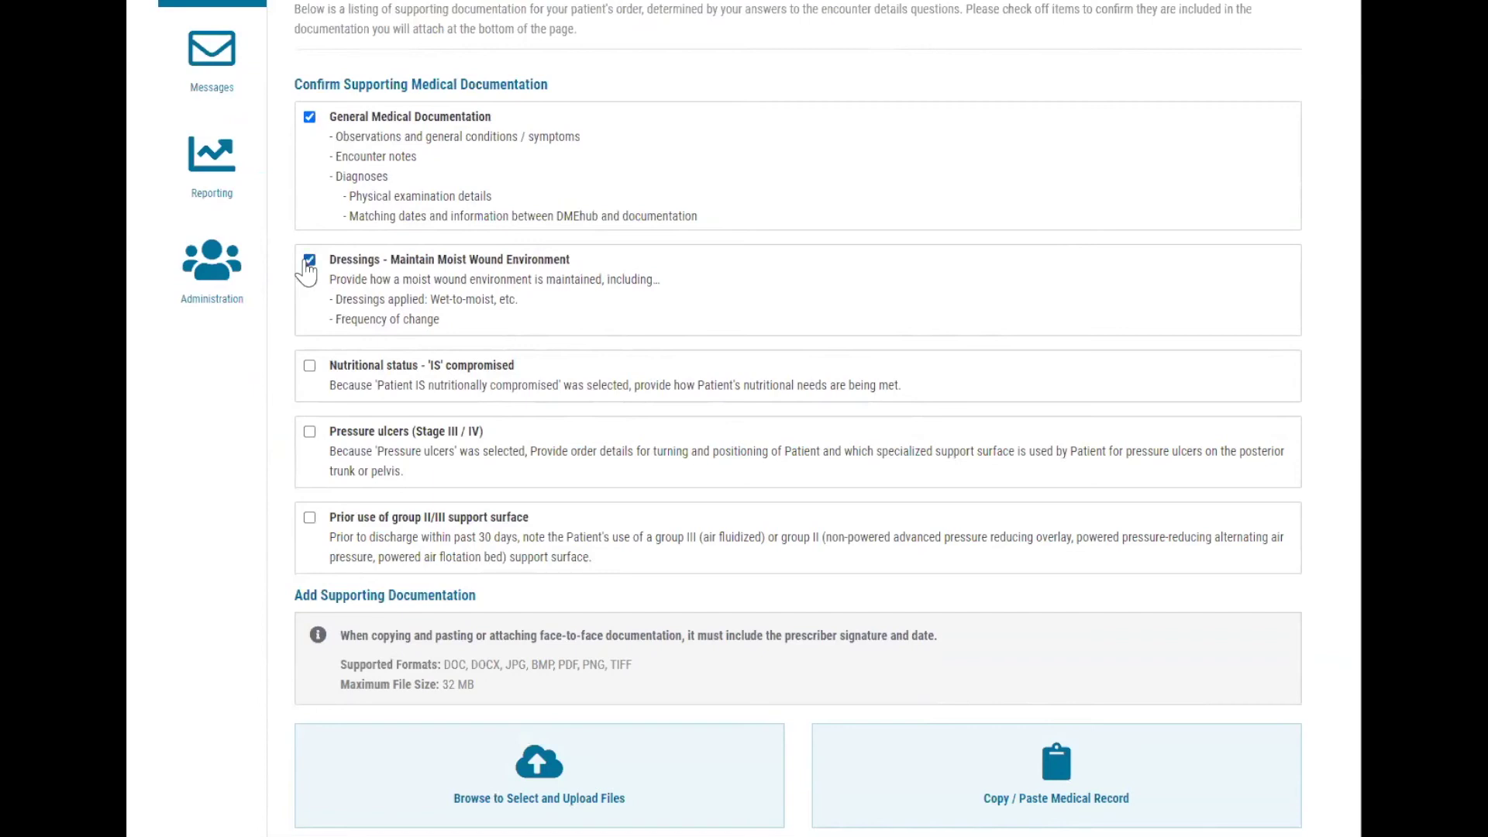
click(309, 368)
click(309, 434)
click(310, 518)
scroll(312, 527, down, 3)
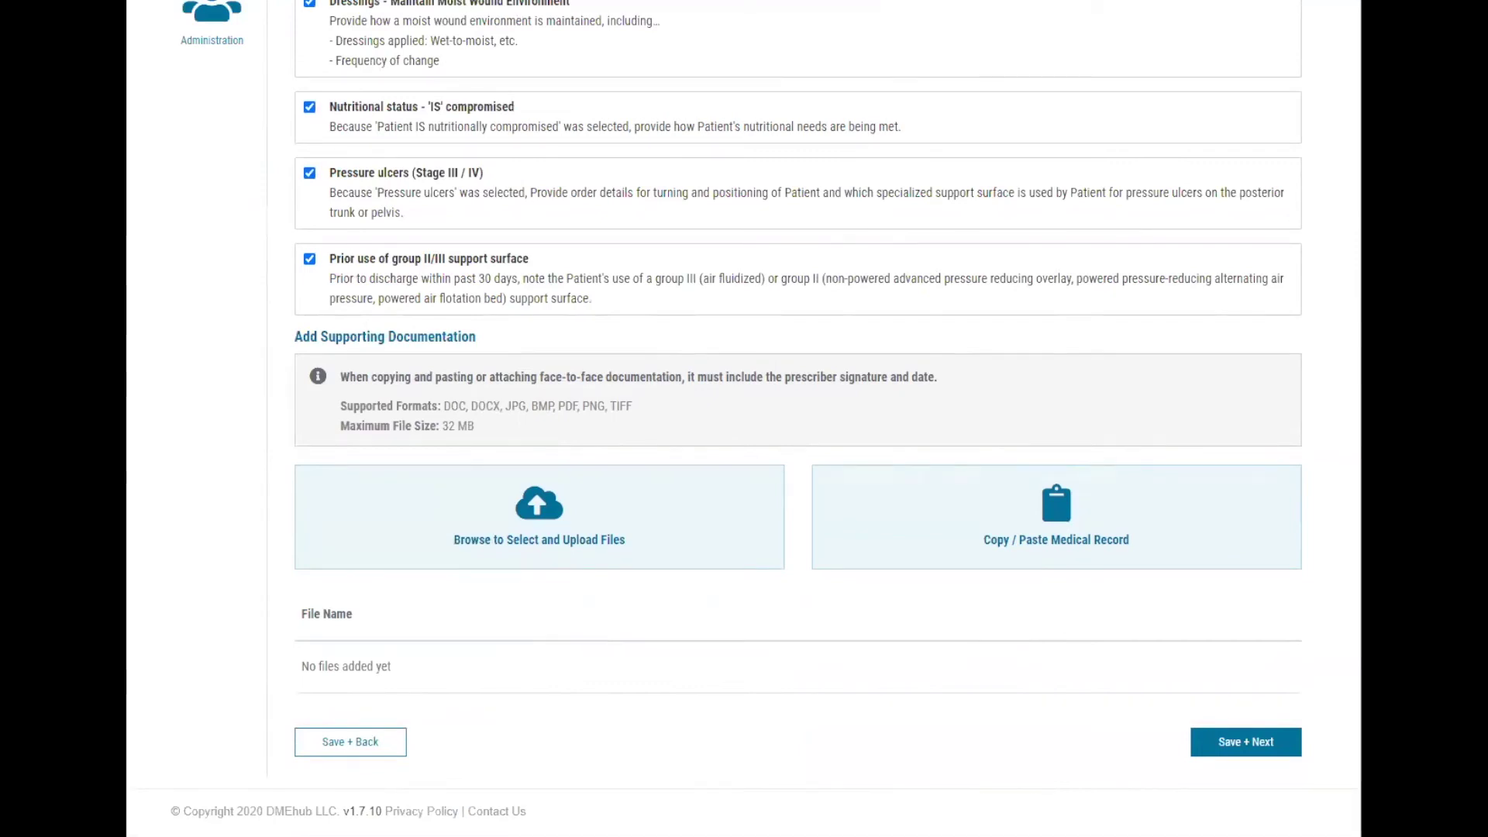
Upload the Encounter Note VID 123456 PDF as supporting documentation.
click(641, 533)
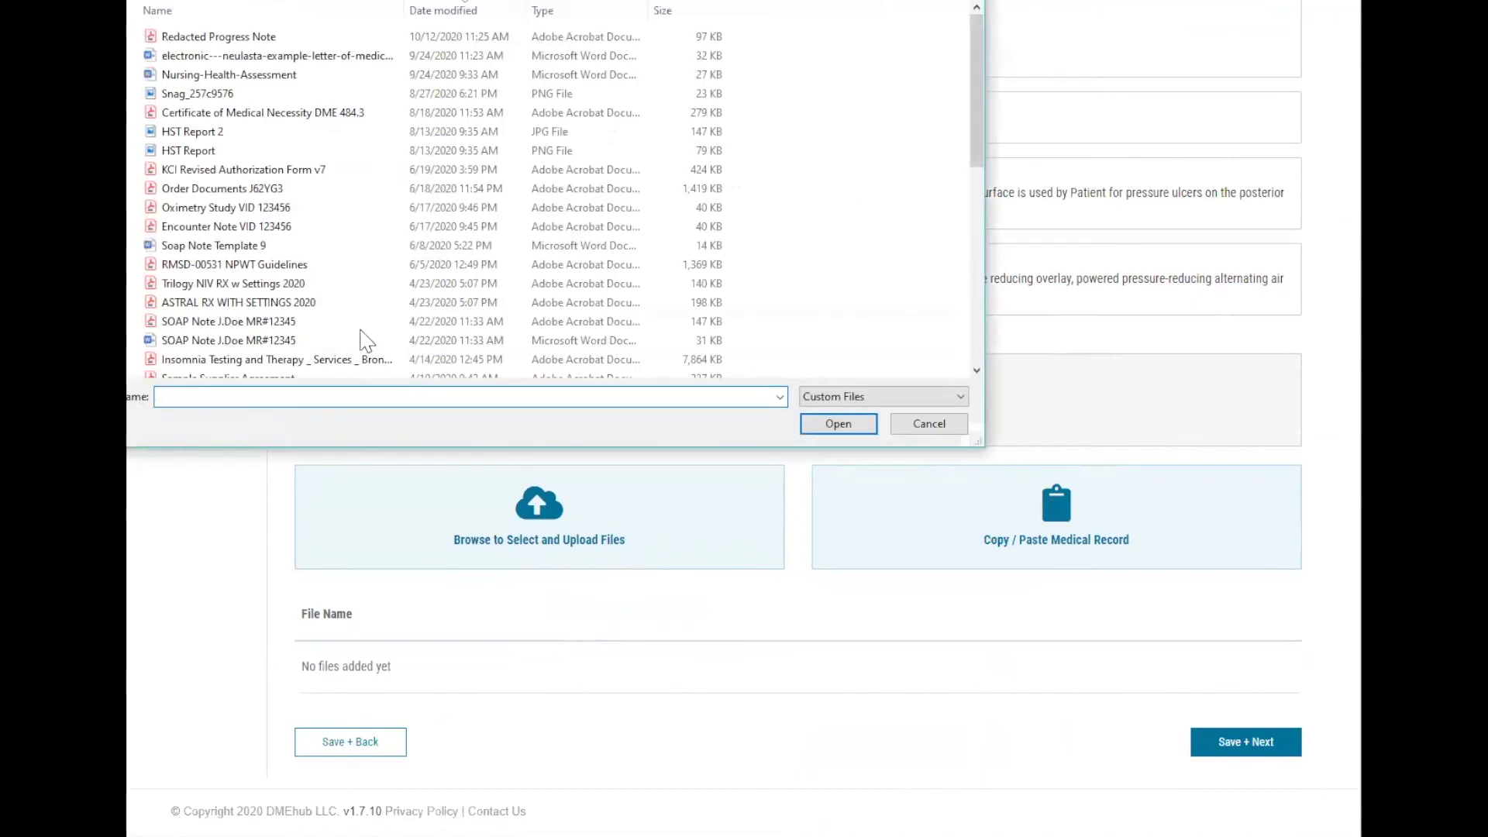
click(253, 227)
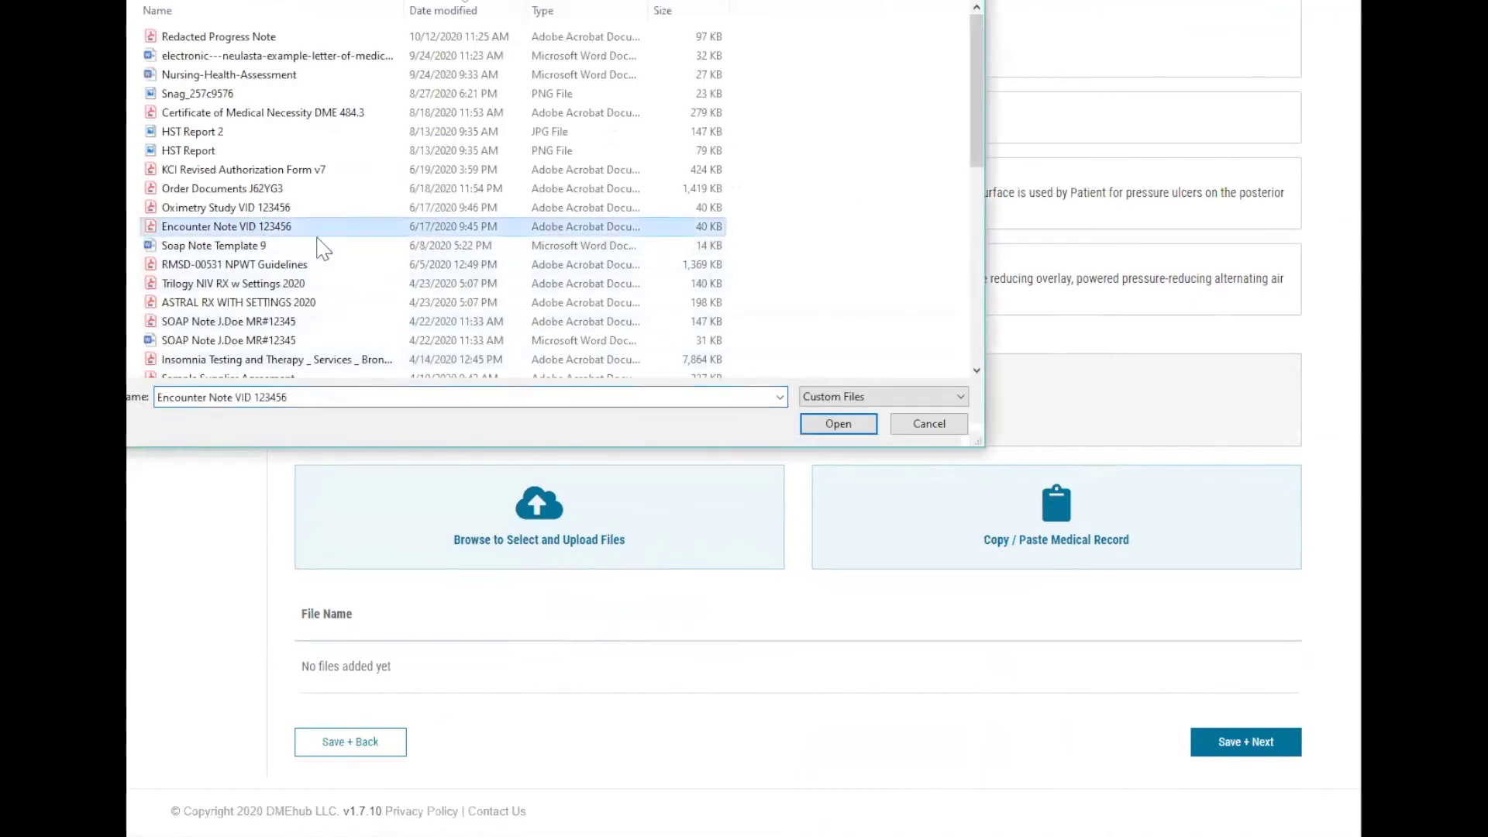
click(838, 425)
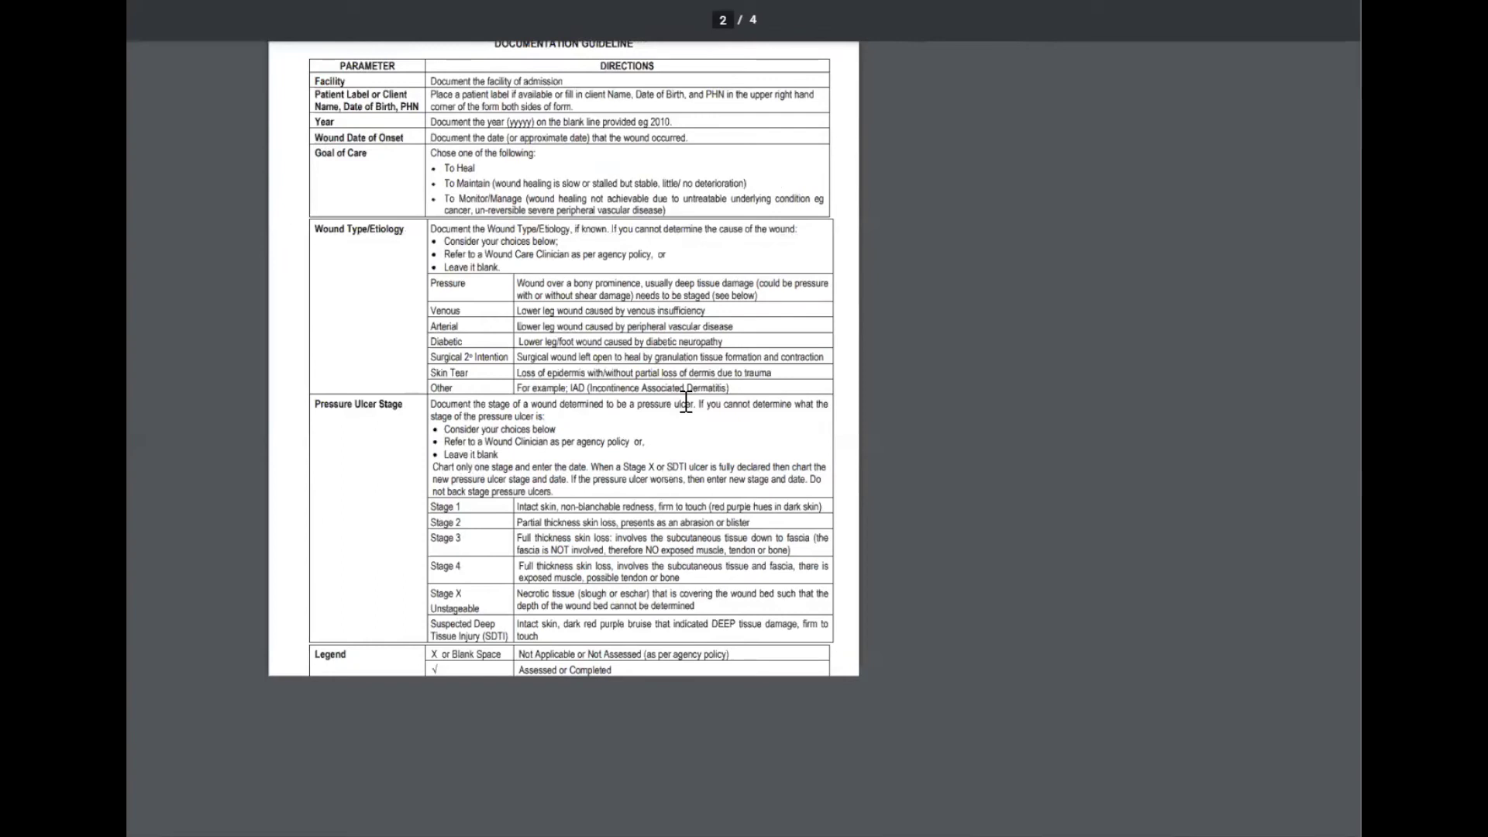
Select all text of the Encounter Note wound documentation guideline.
key(ctrl+a)
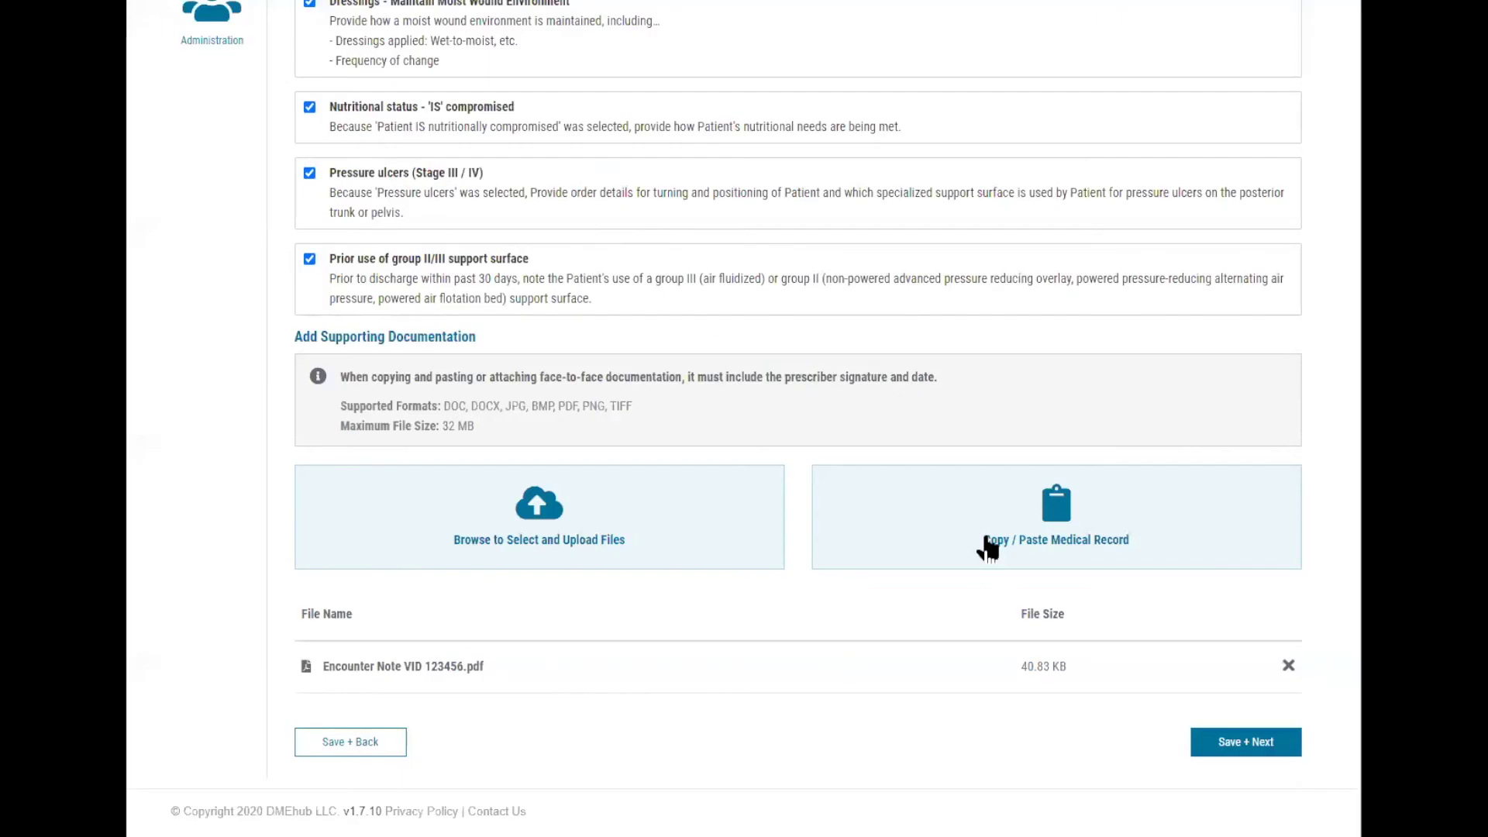
Paste the copied wound-care text as a medical record titled 'Wound Assessment' and attach it.
click(988, 542)
click(491, 258)
key(ctrl+v)
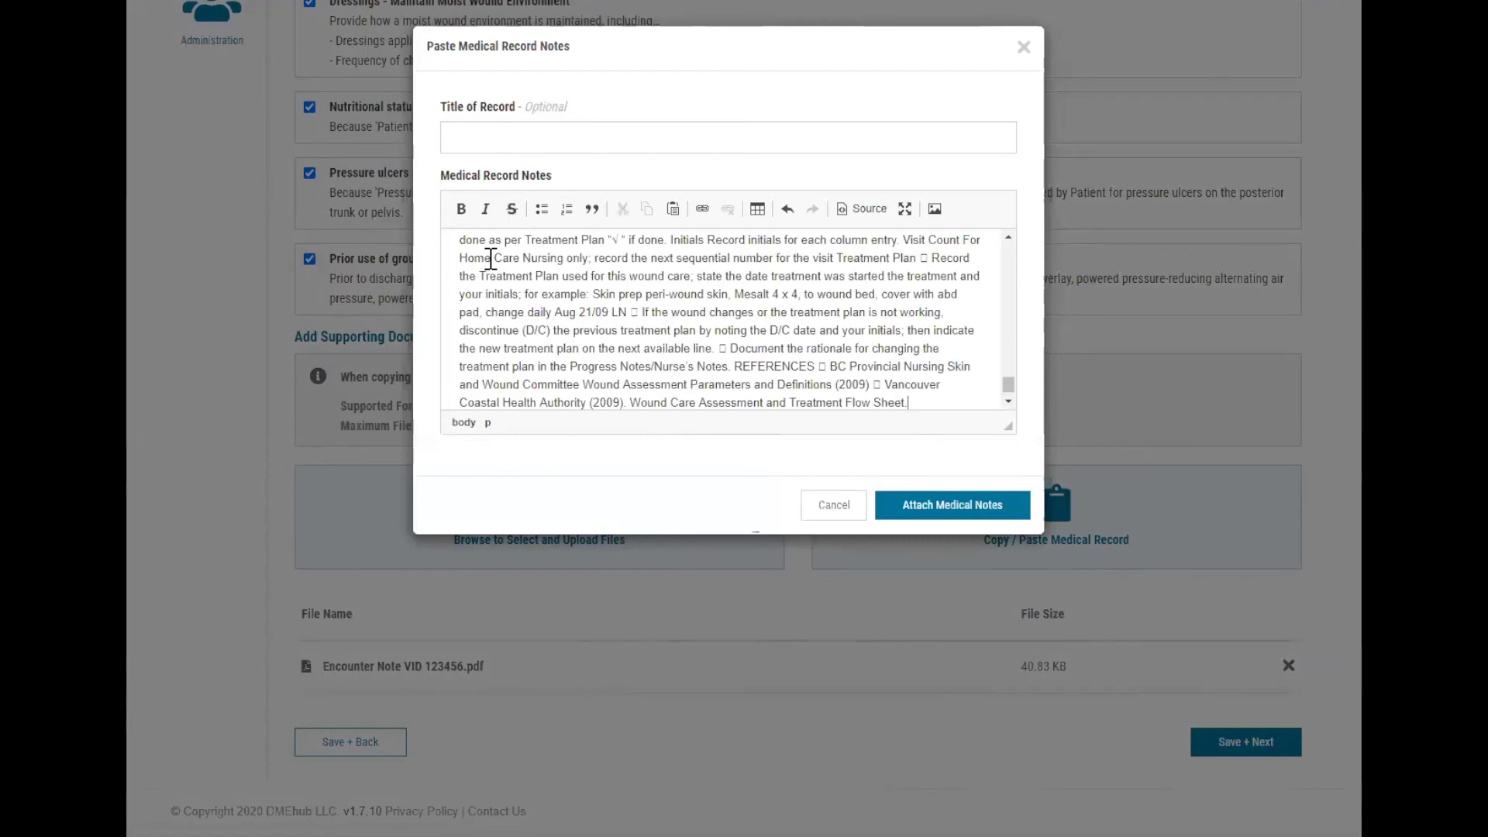
click(507, 132)
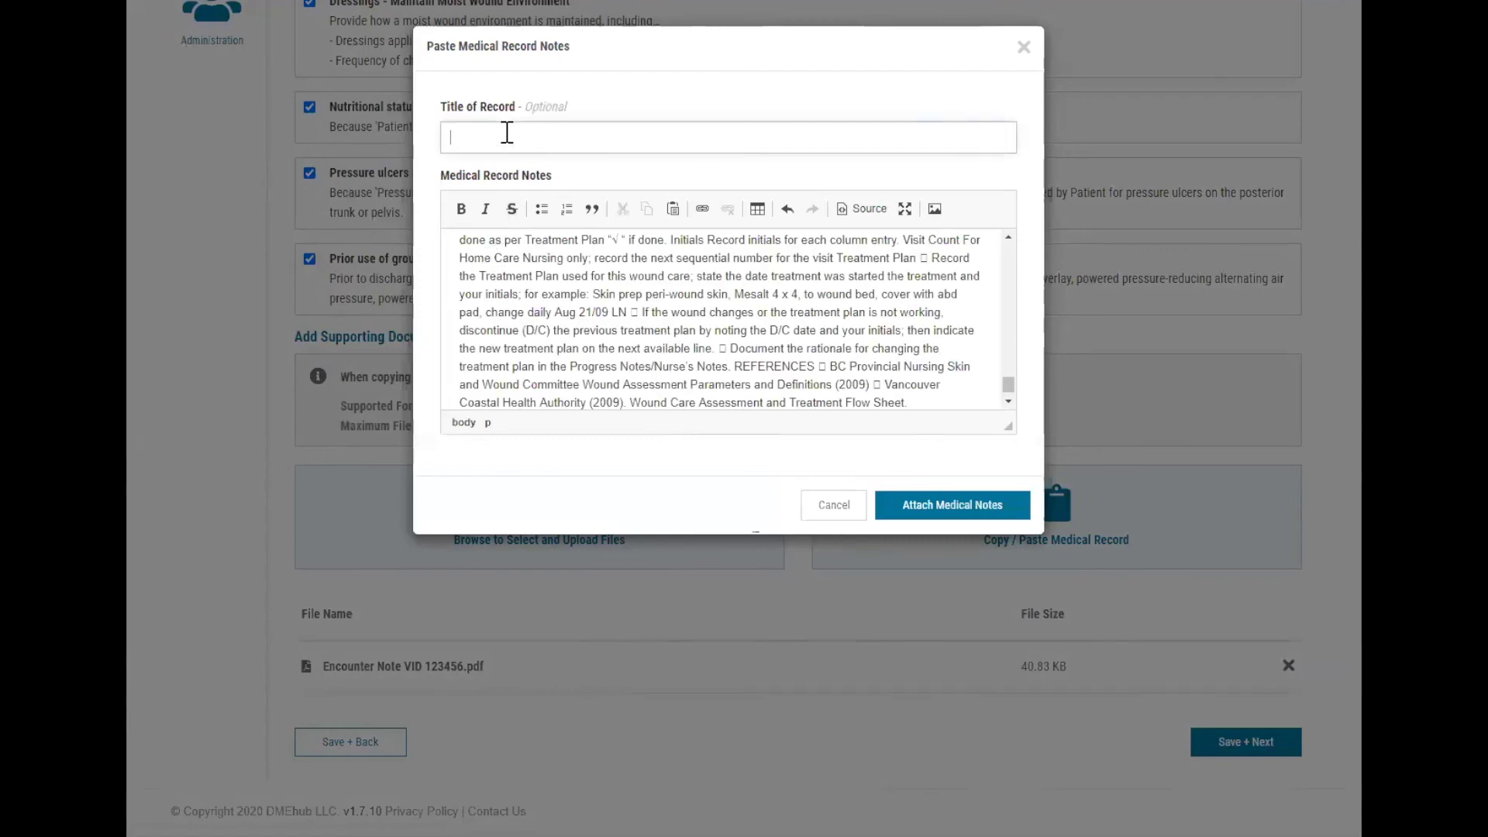
text(Wound Assessment)
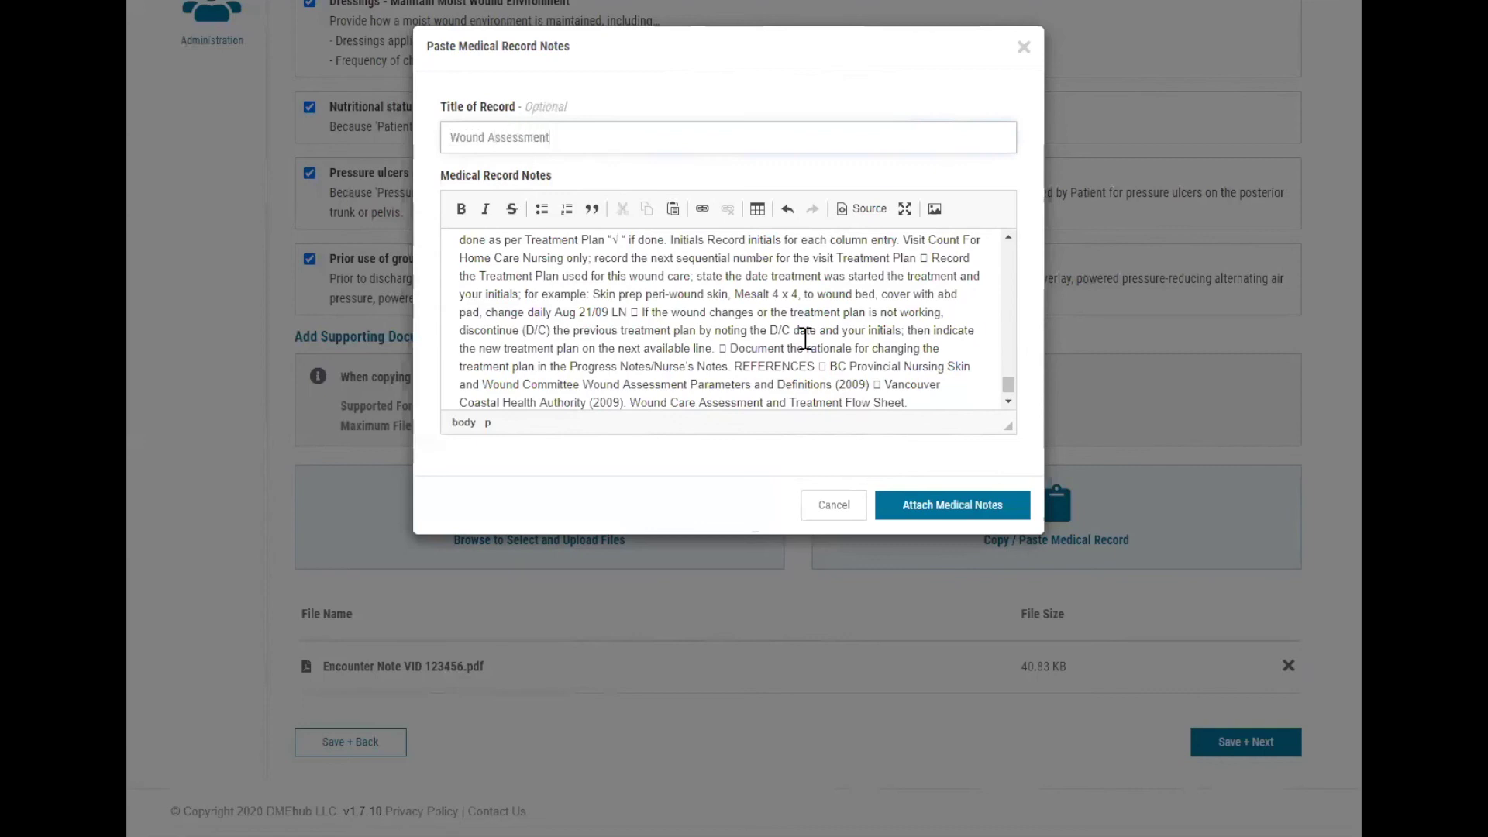
click(1004, 517)
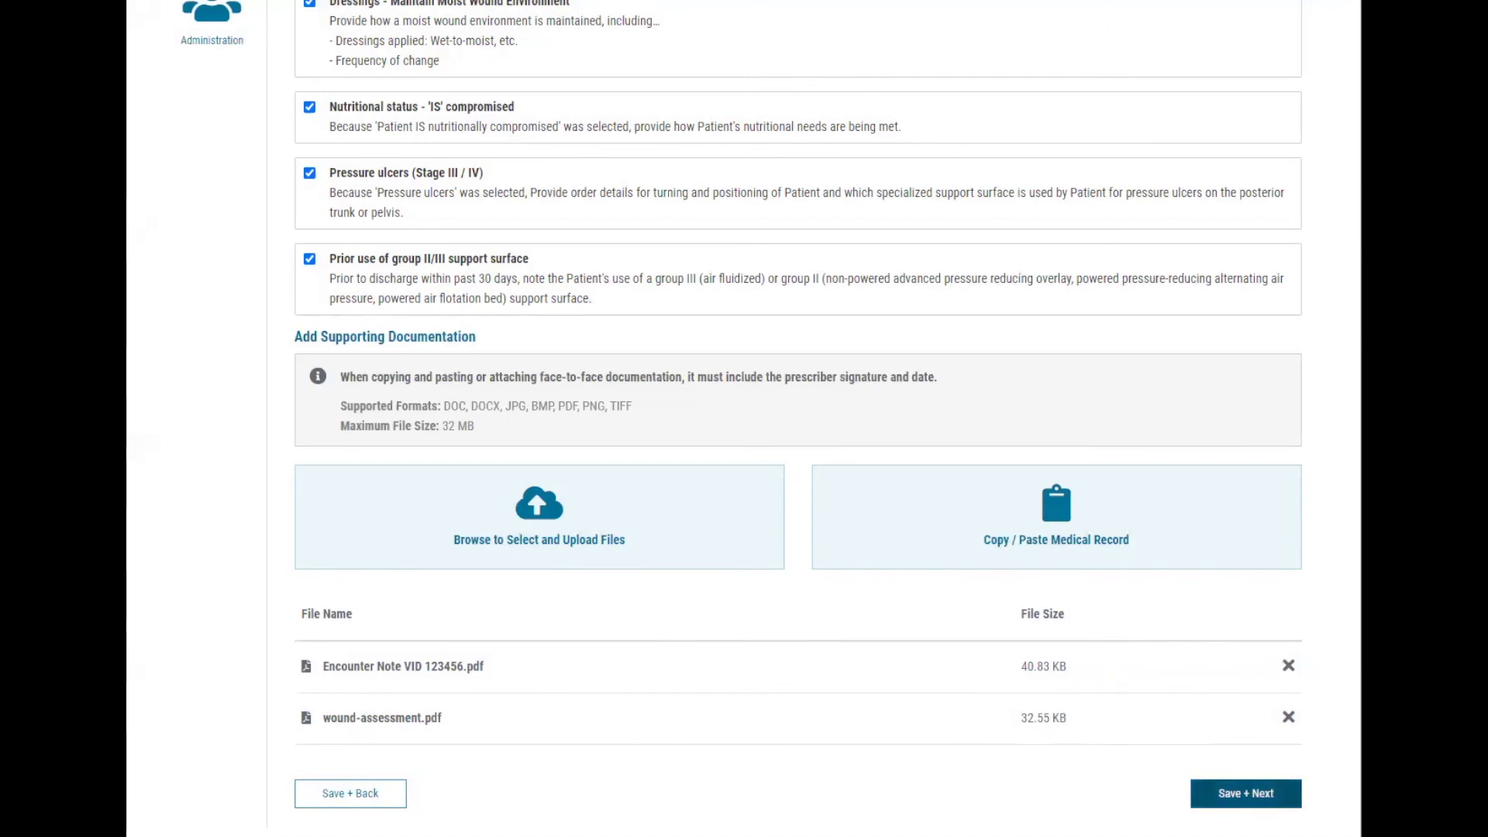
click(1246, 793)
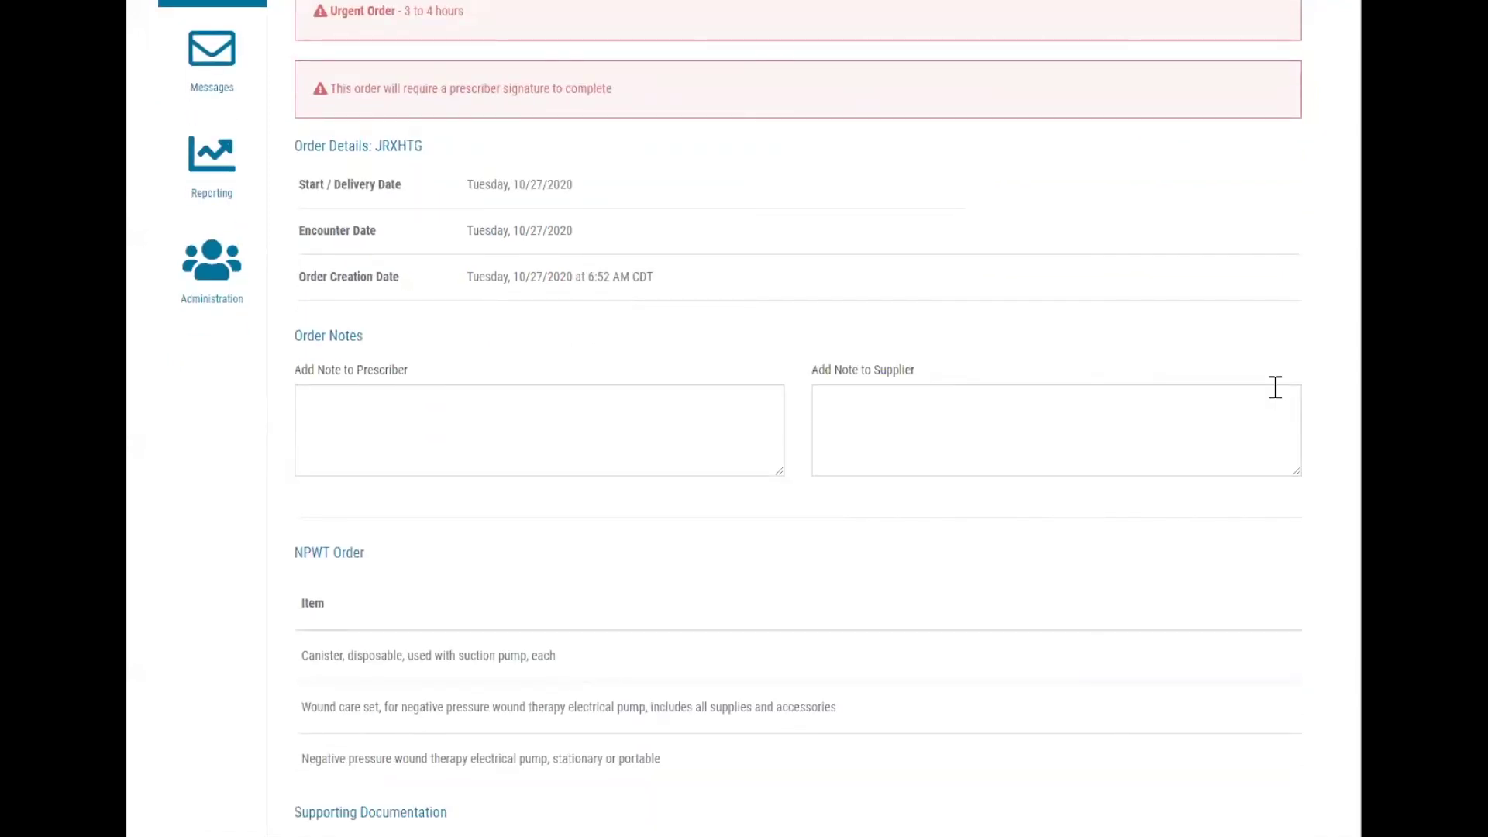
scroll(1275, 387, down, 3)
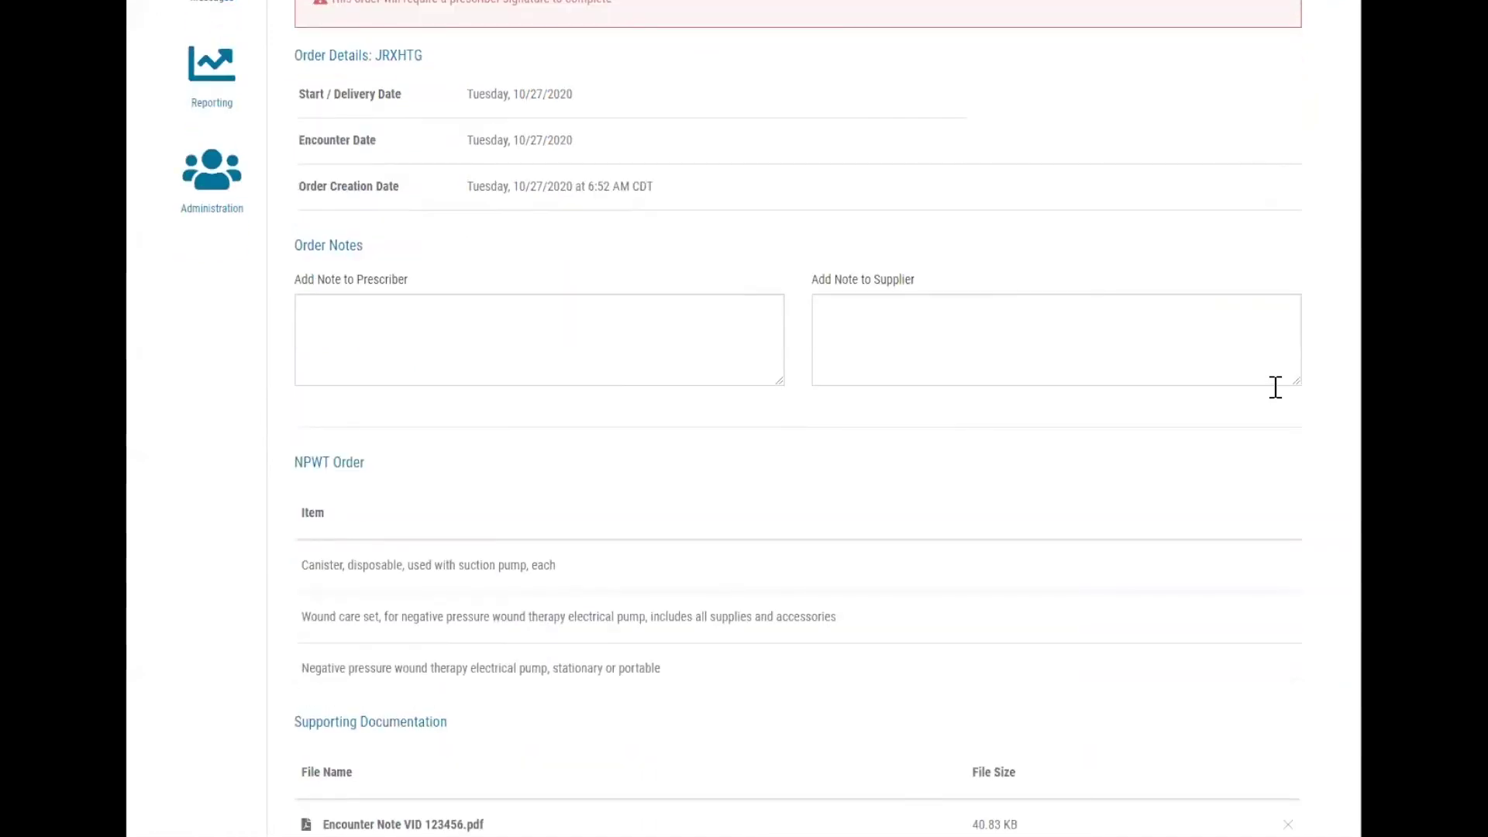
scroll(1276, 386, down, 1)
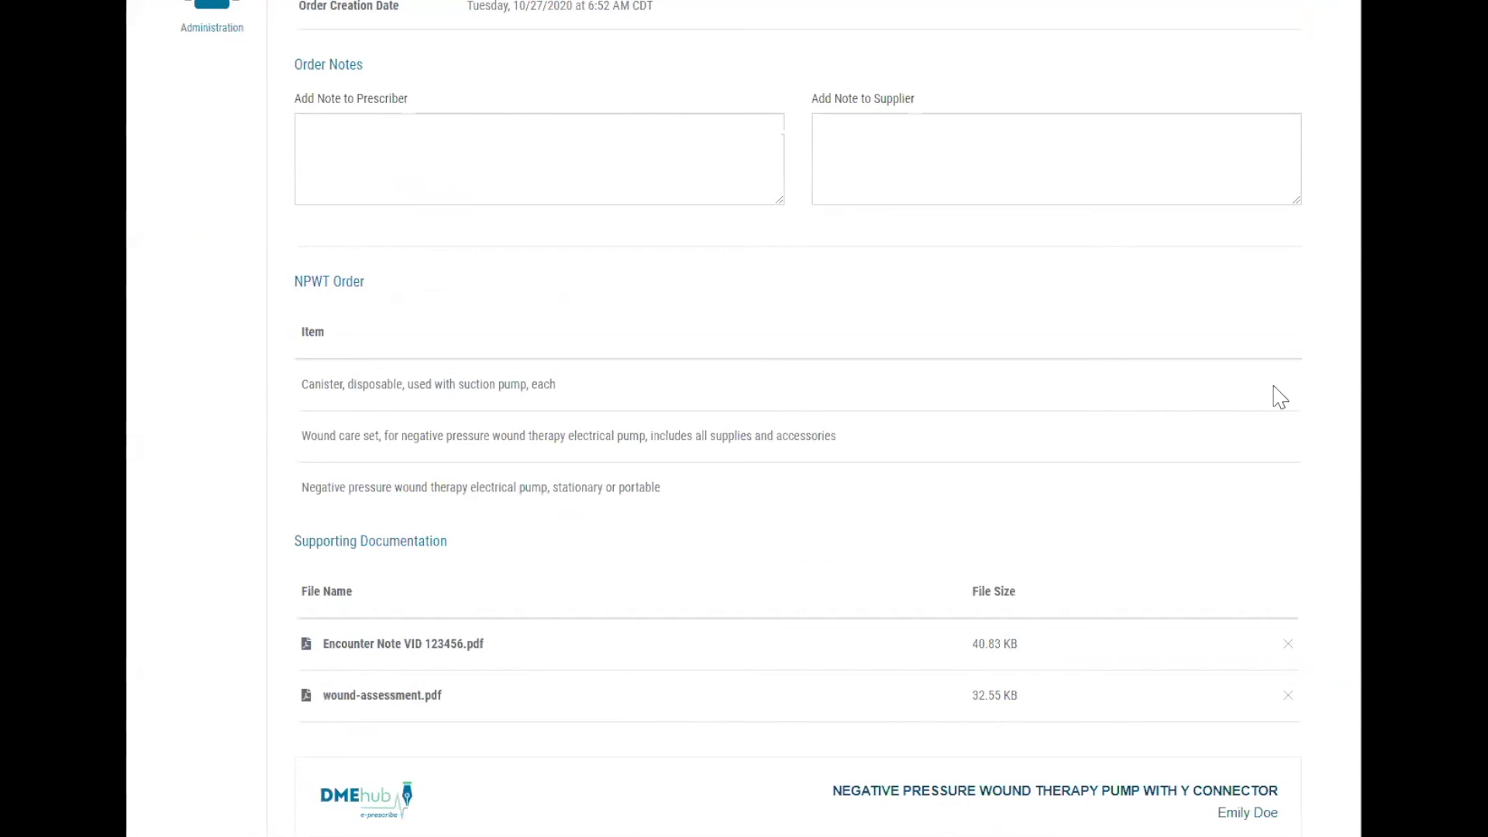
scroll(1280, 397, down, 3)
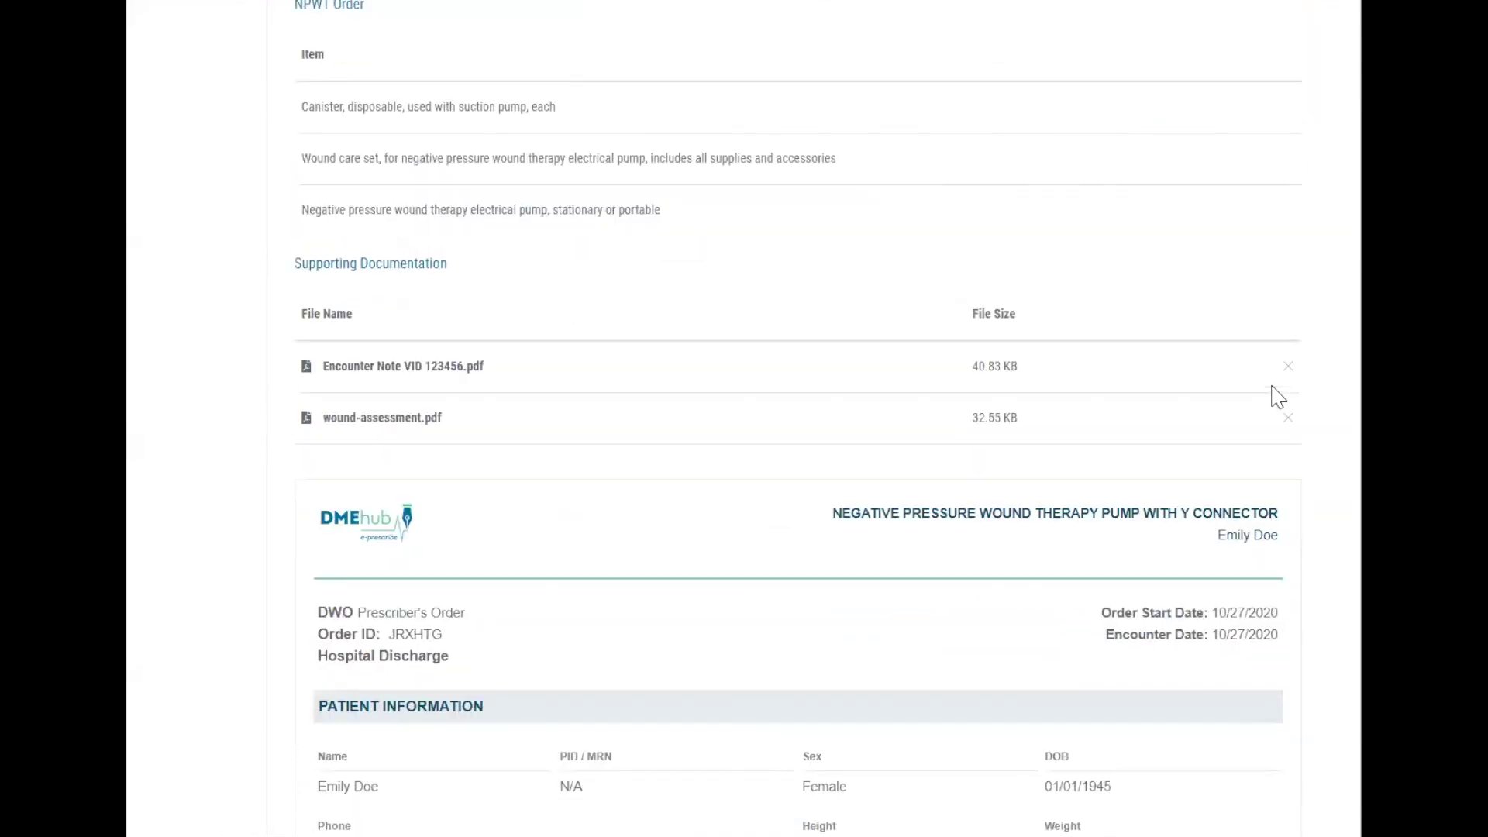
scroll(1279, 397, down, 4)
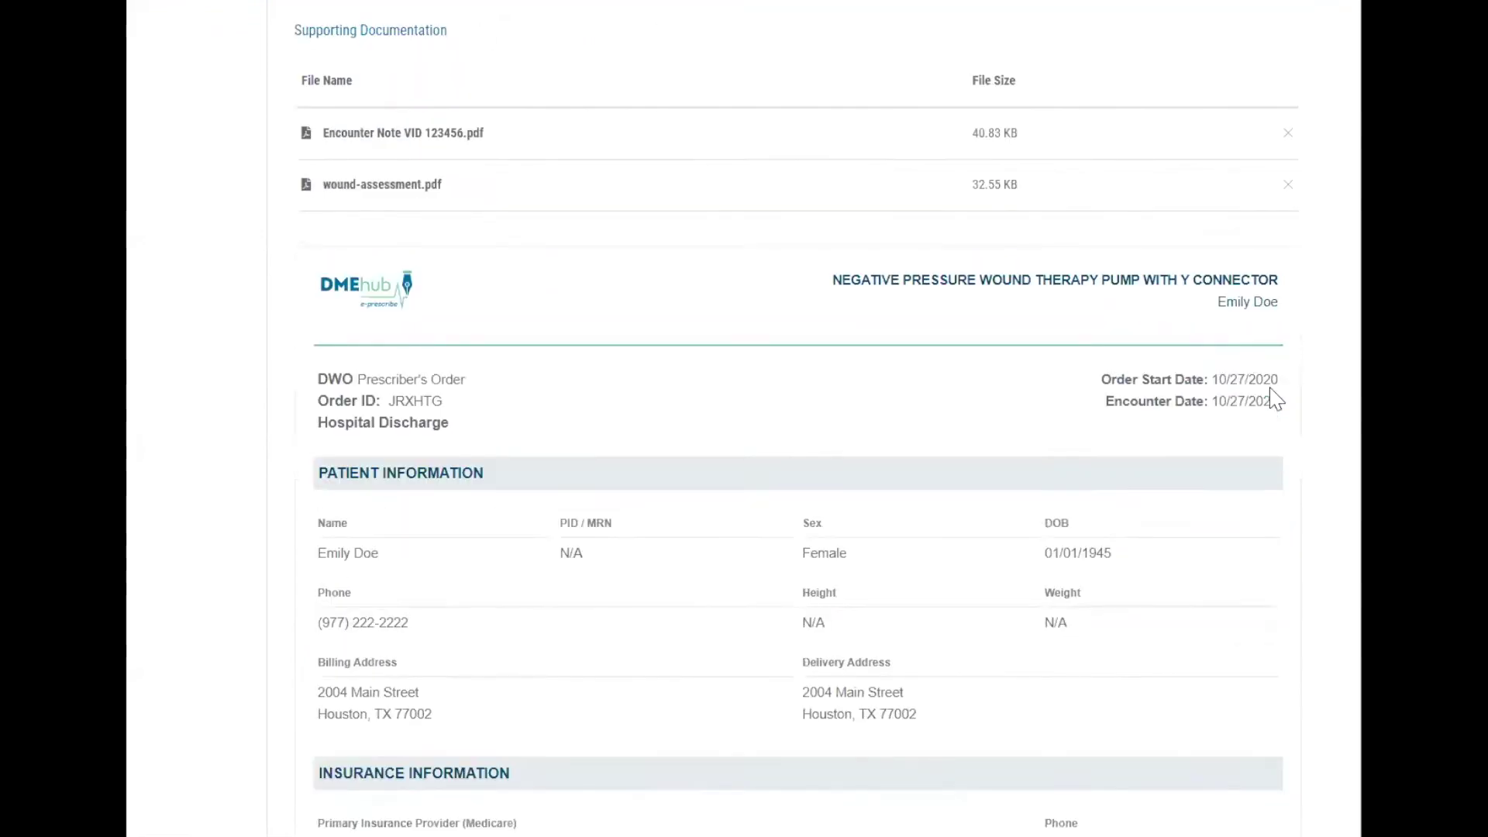
scroll(1262, 391, down, 3)
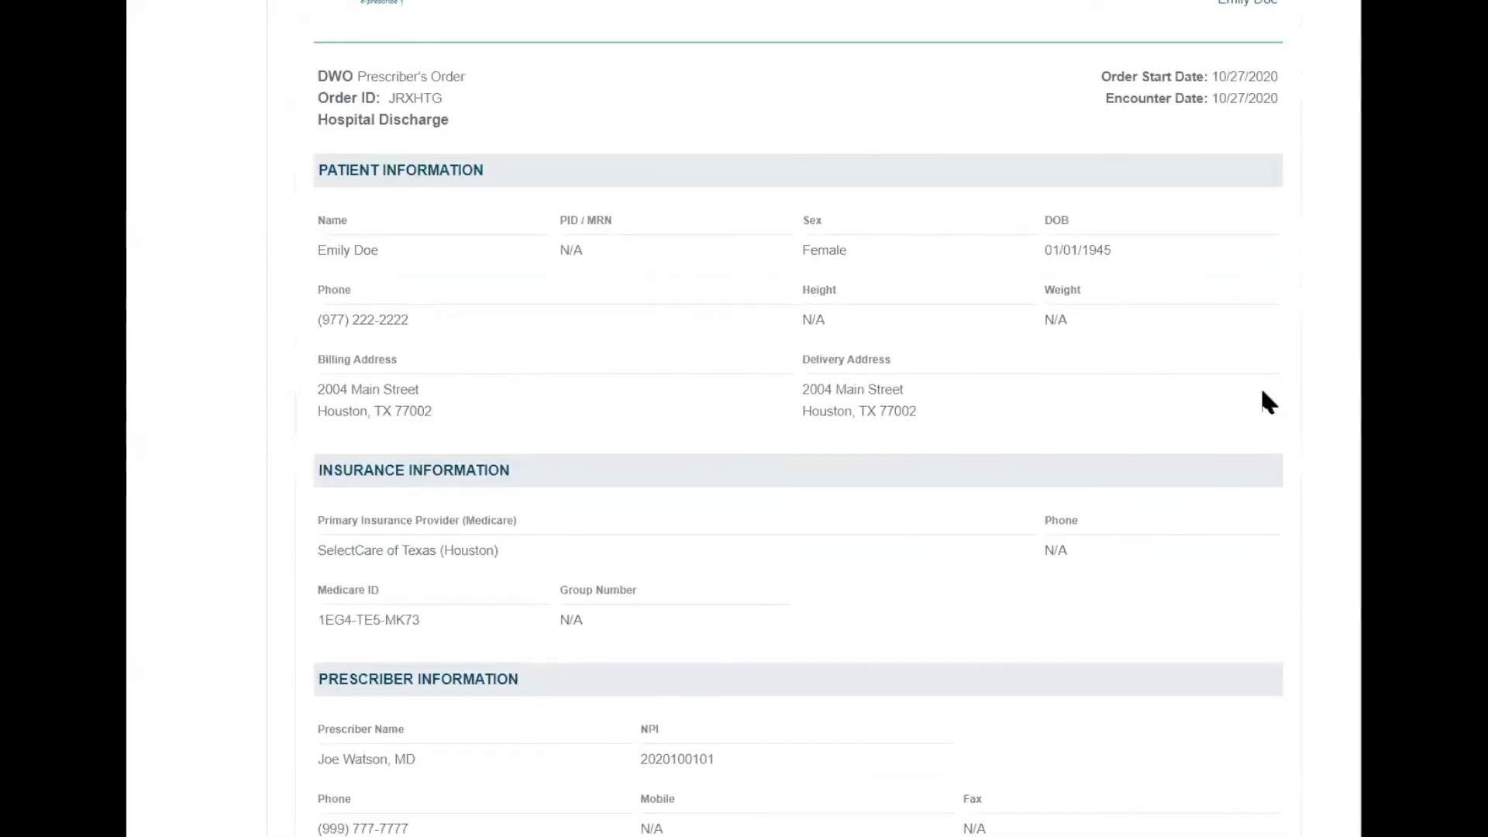
scroll(1265, 399, down, 5)
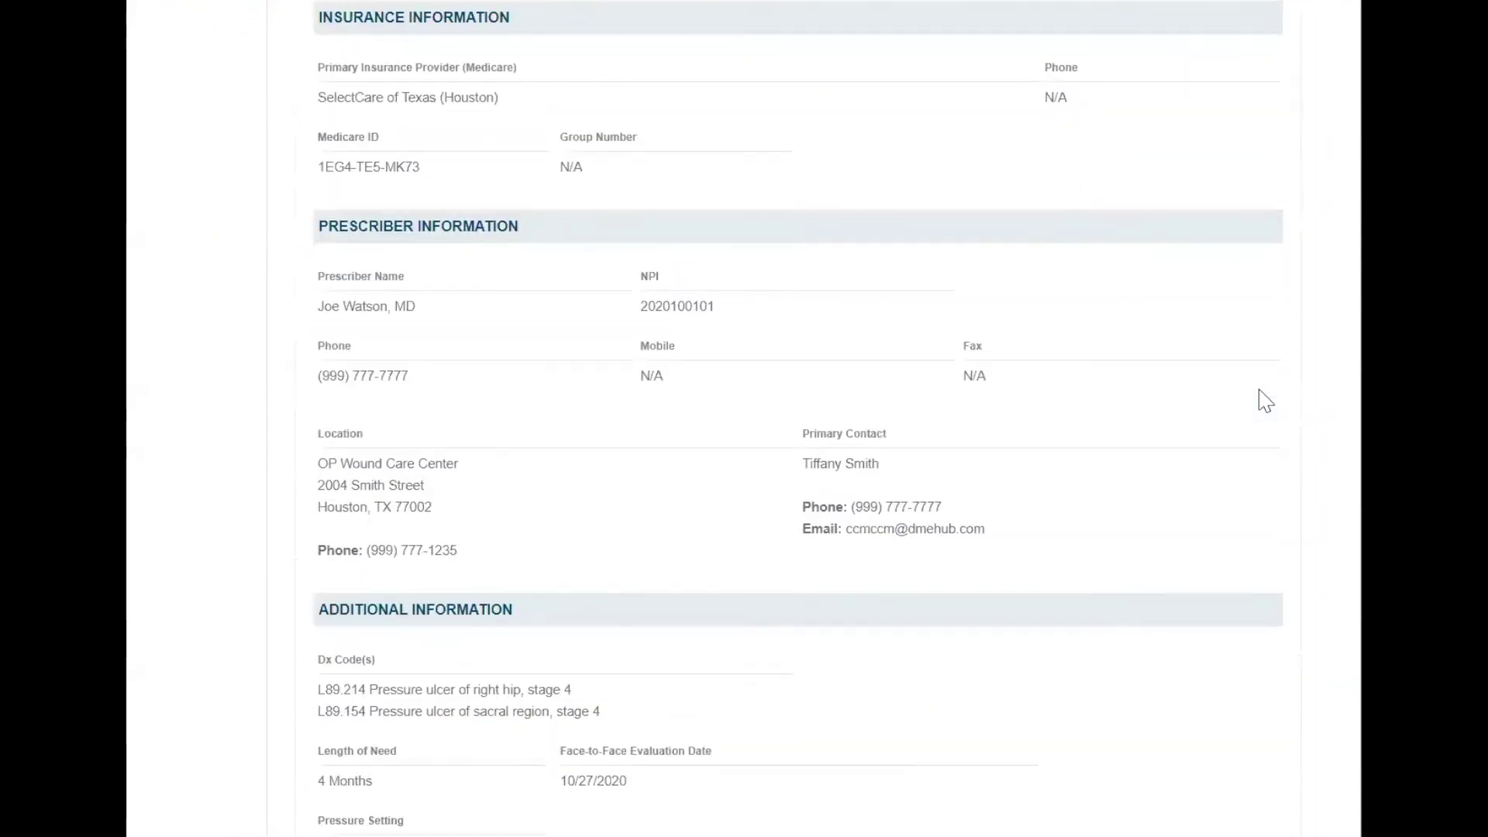
scroll(1264, 399, down, 6)
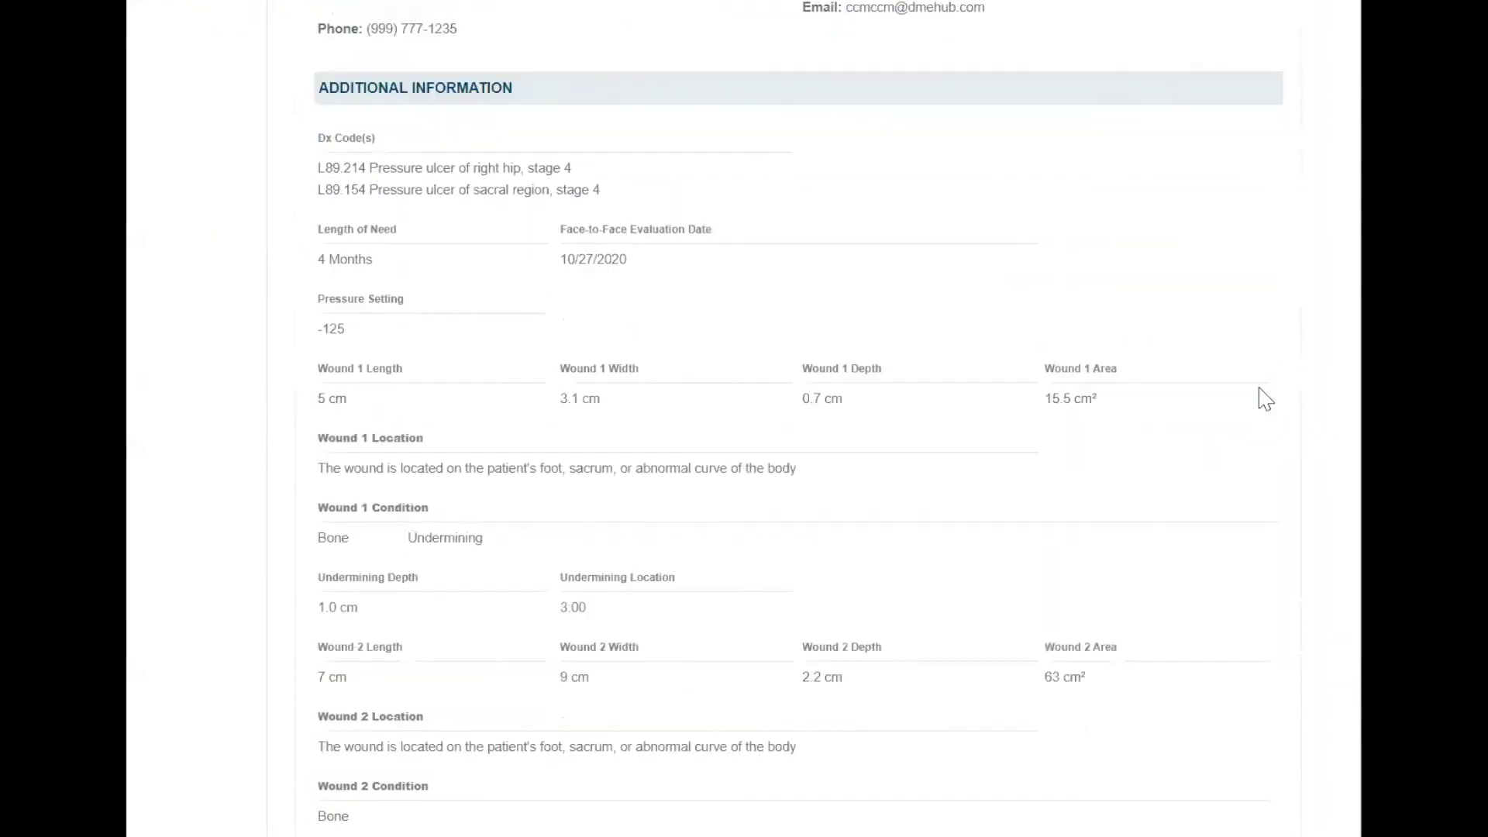
scroll(1260, 397, down, 6)
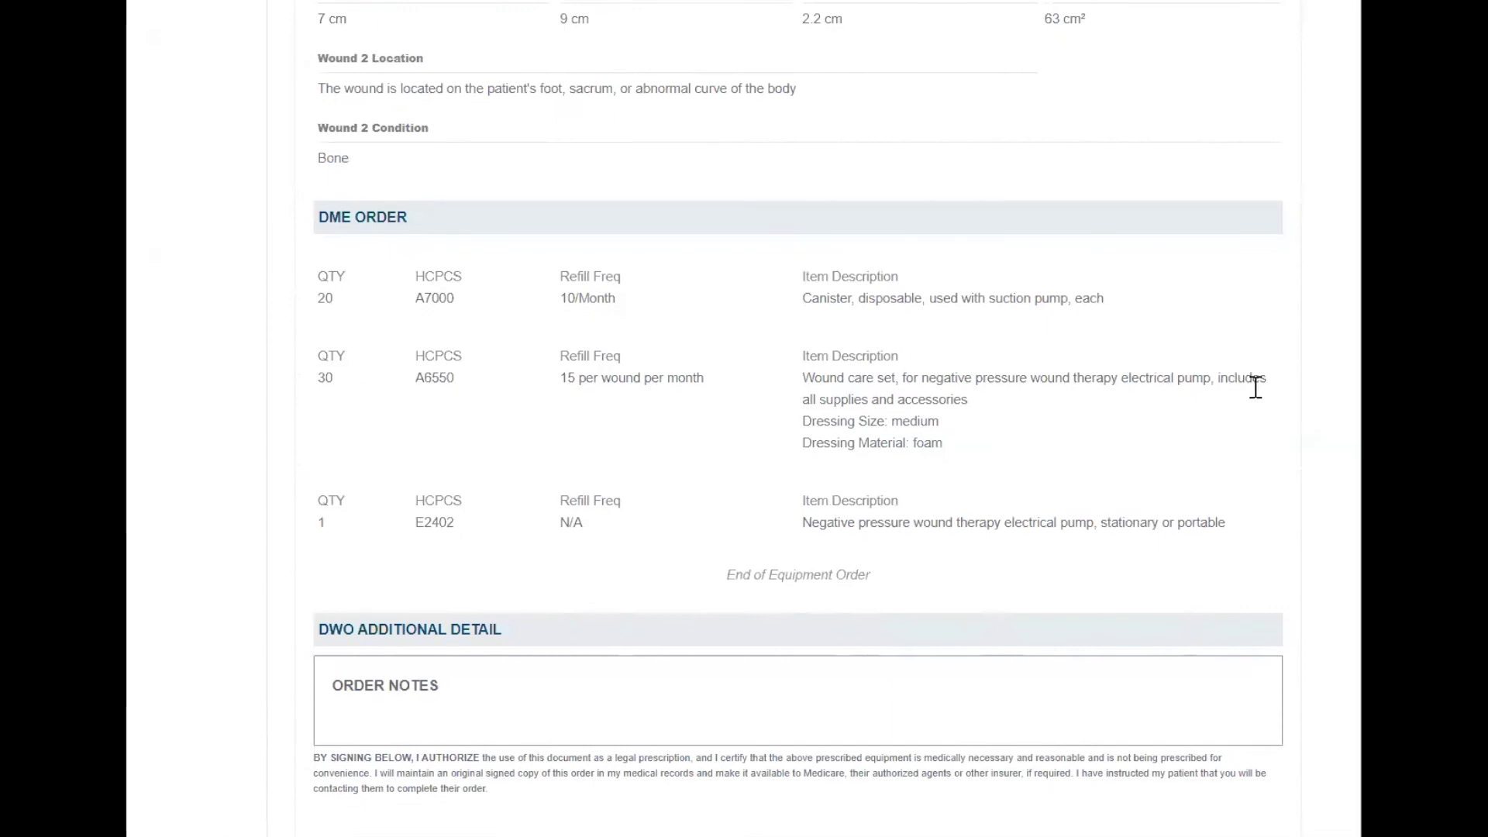
scroll(1256, 387, down, 3)
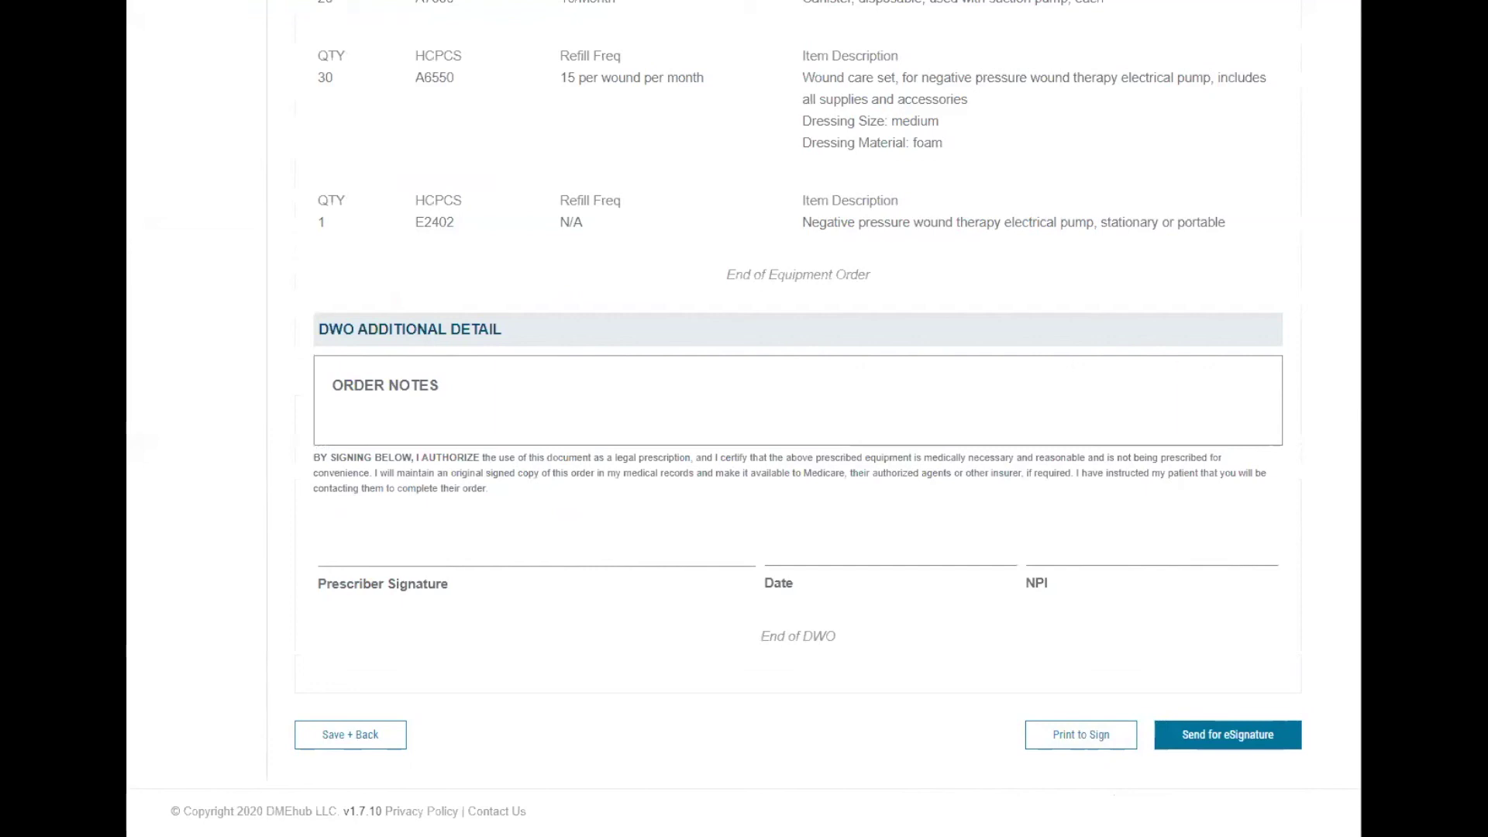
Send the order for eSignature and log in with the prescriber's e-mail and password.
click(1249, 739)
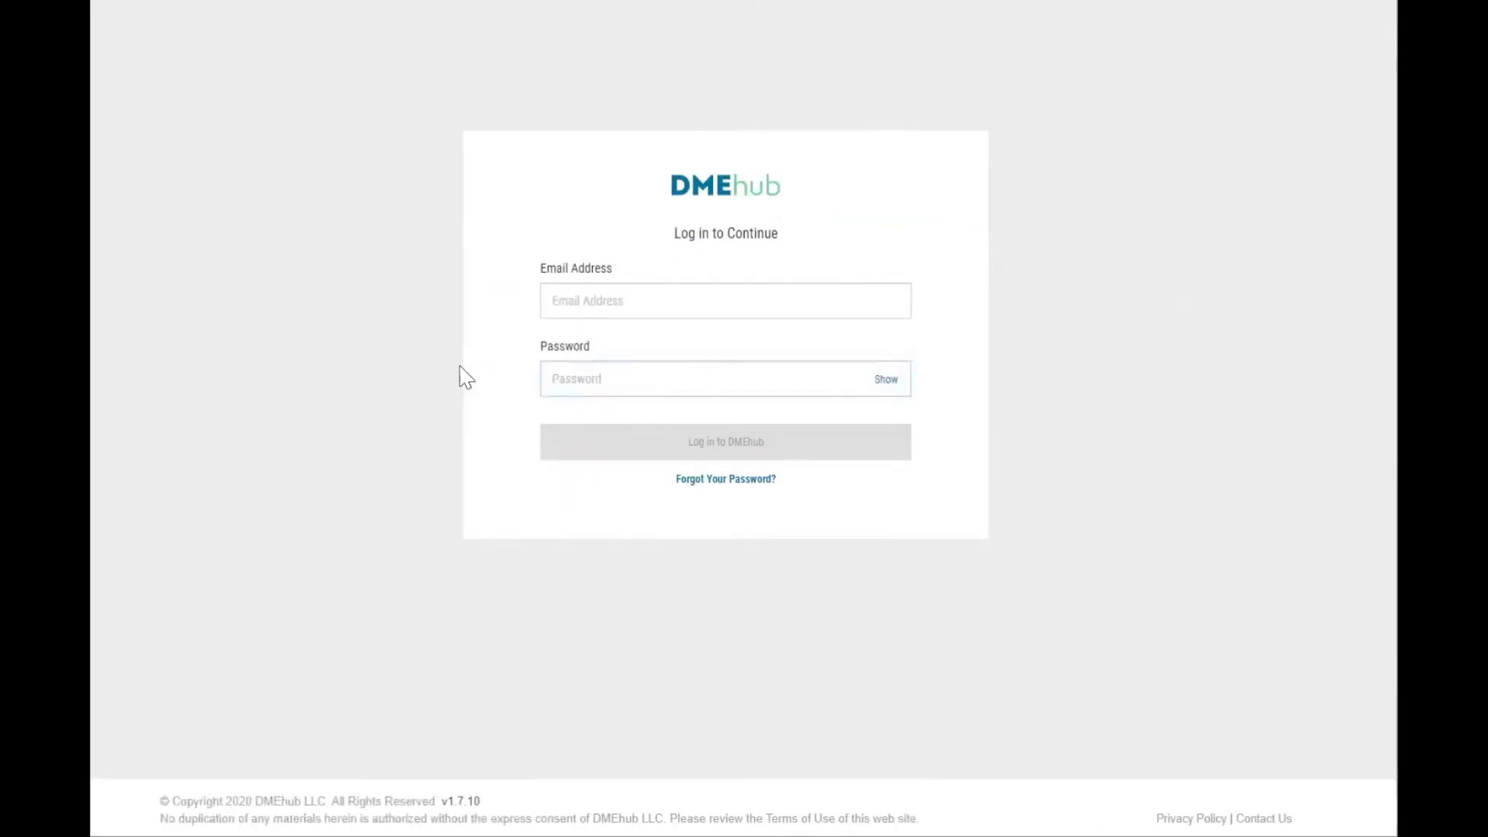
click(646, 304)
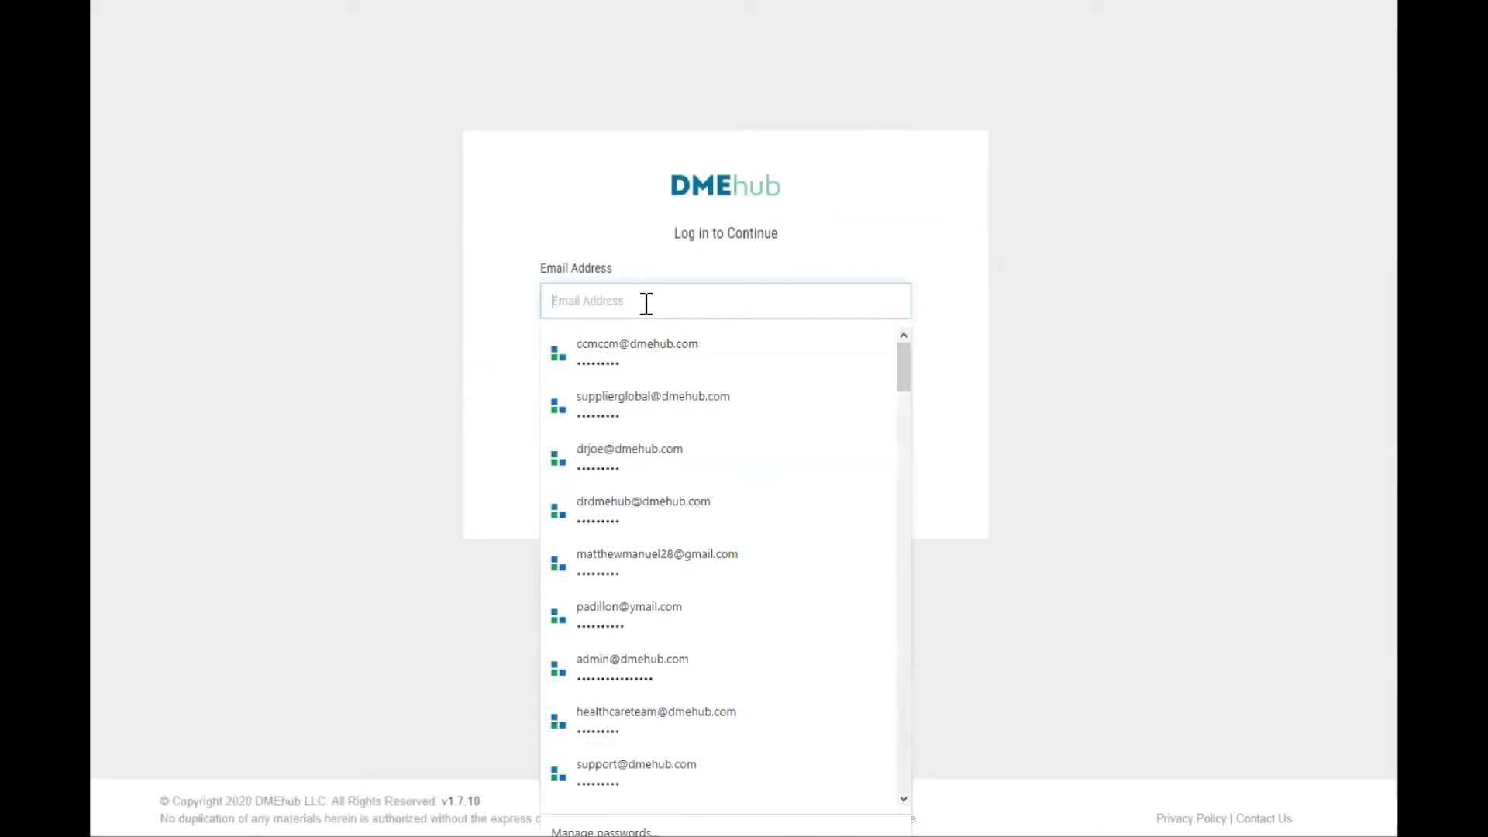
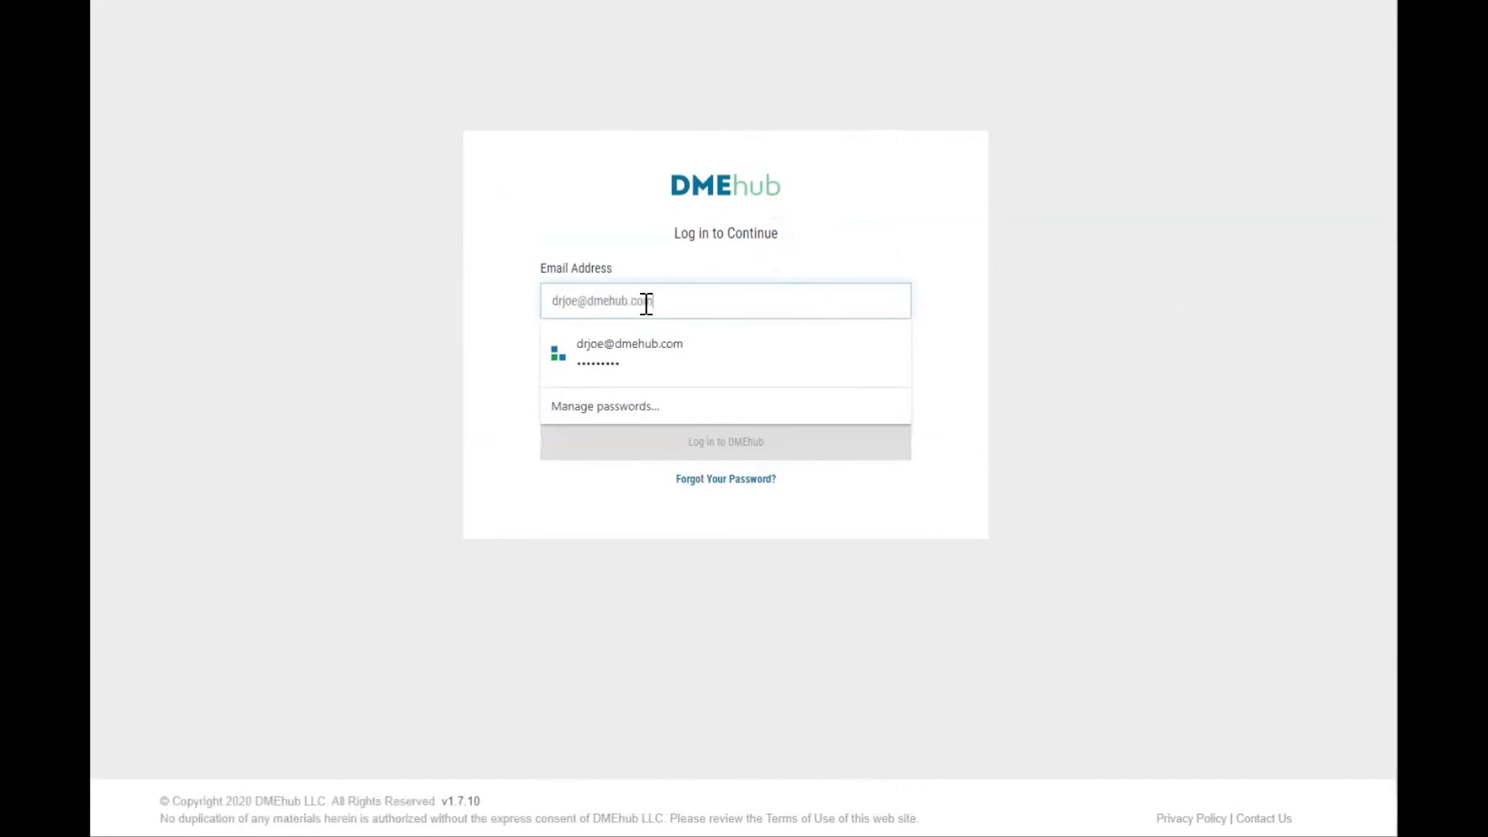
key(Tab)
text(*****)
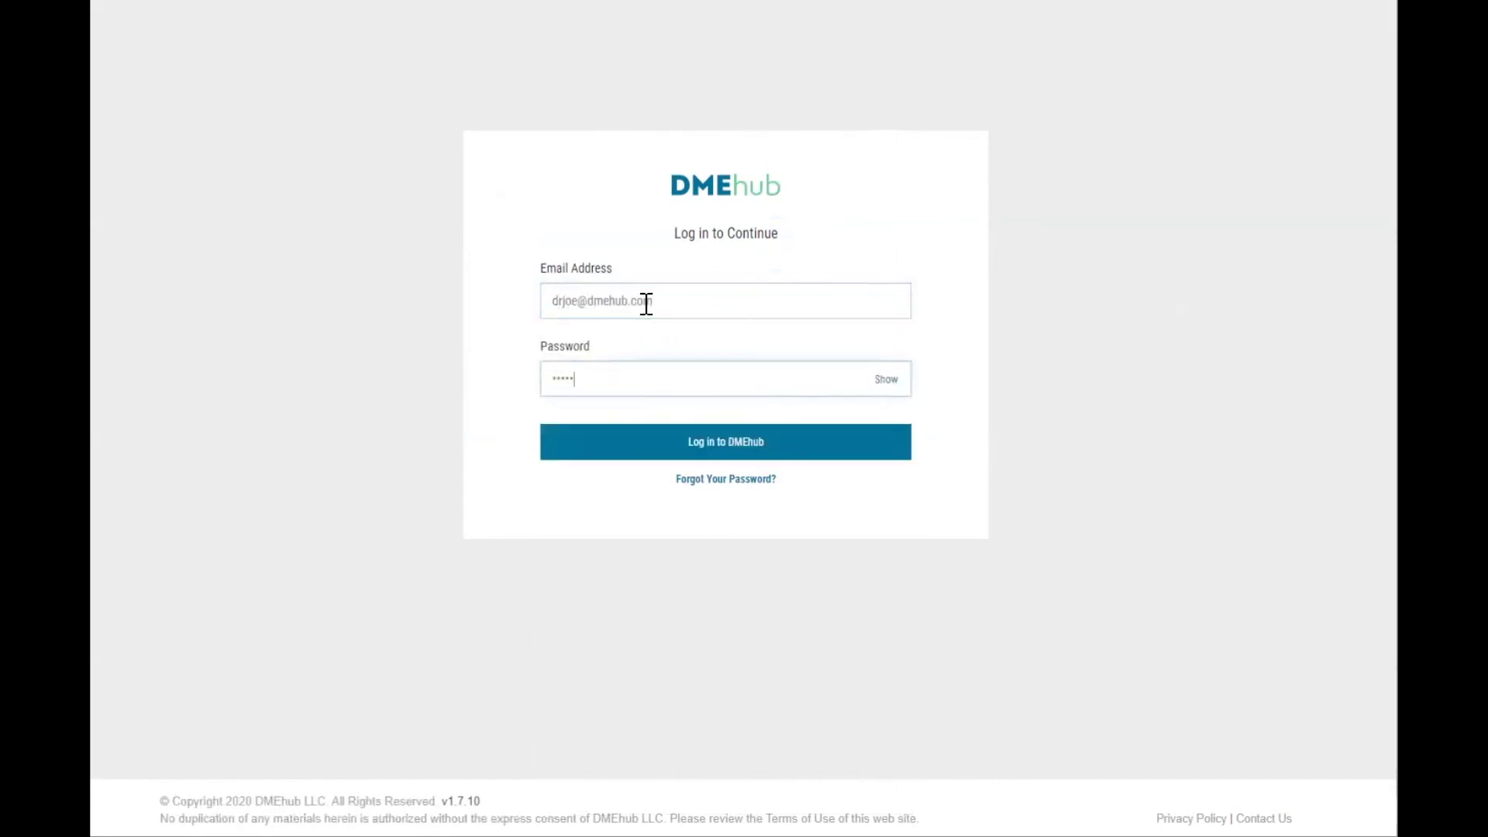
key(Return)
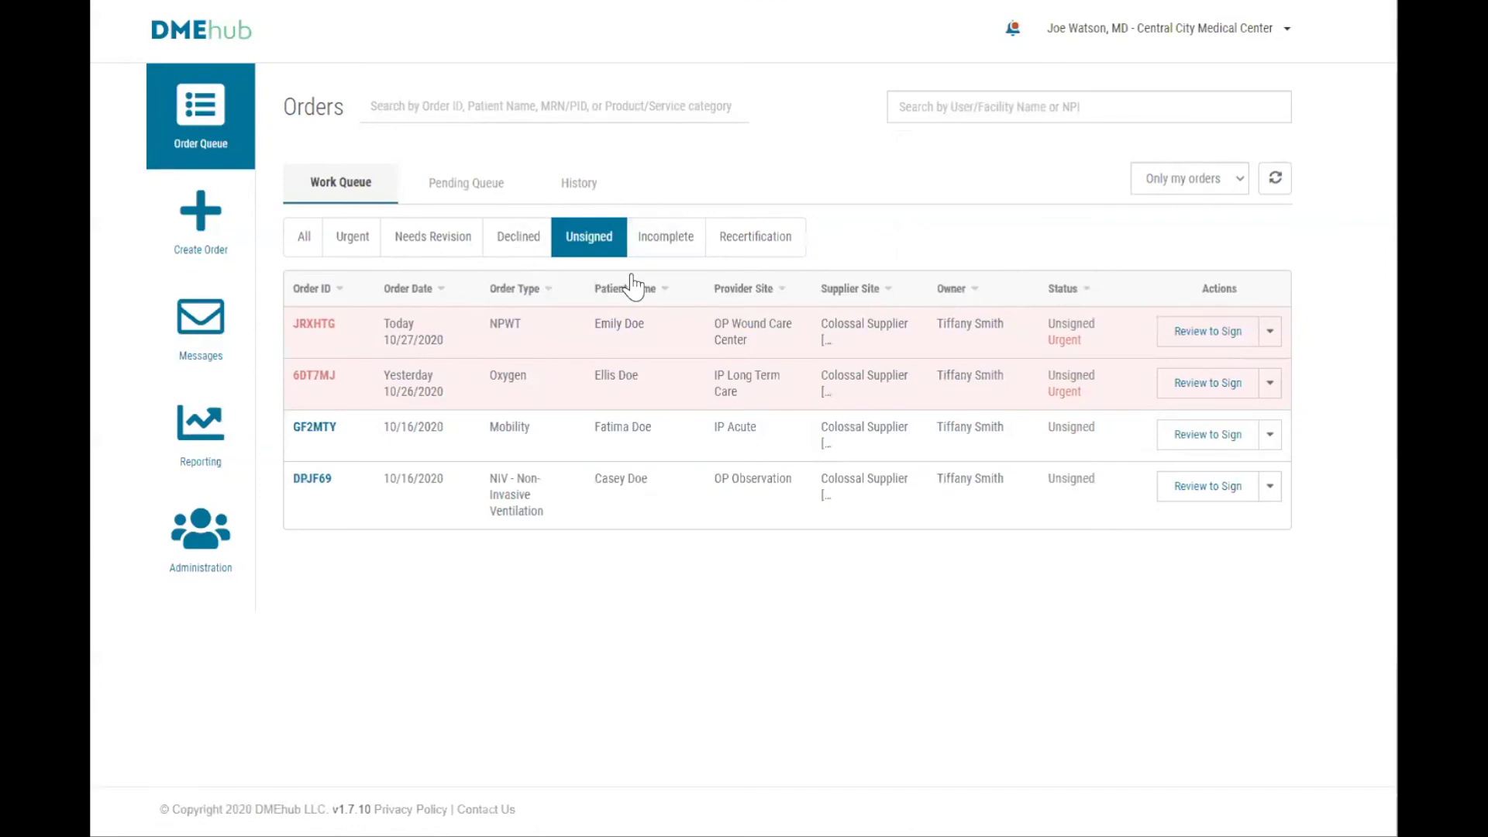
Review the urgent NPWT order's DWO and sign it now as the prescriber.
click(1207, 332)
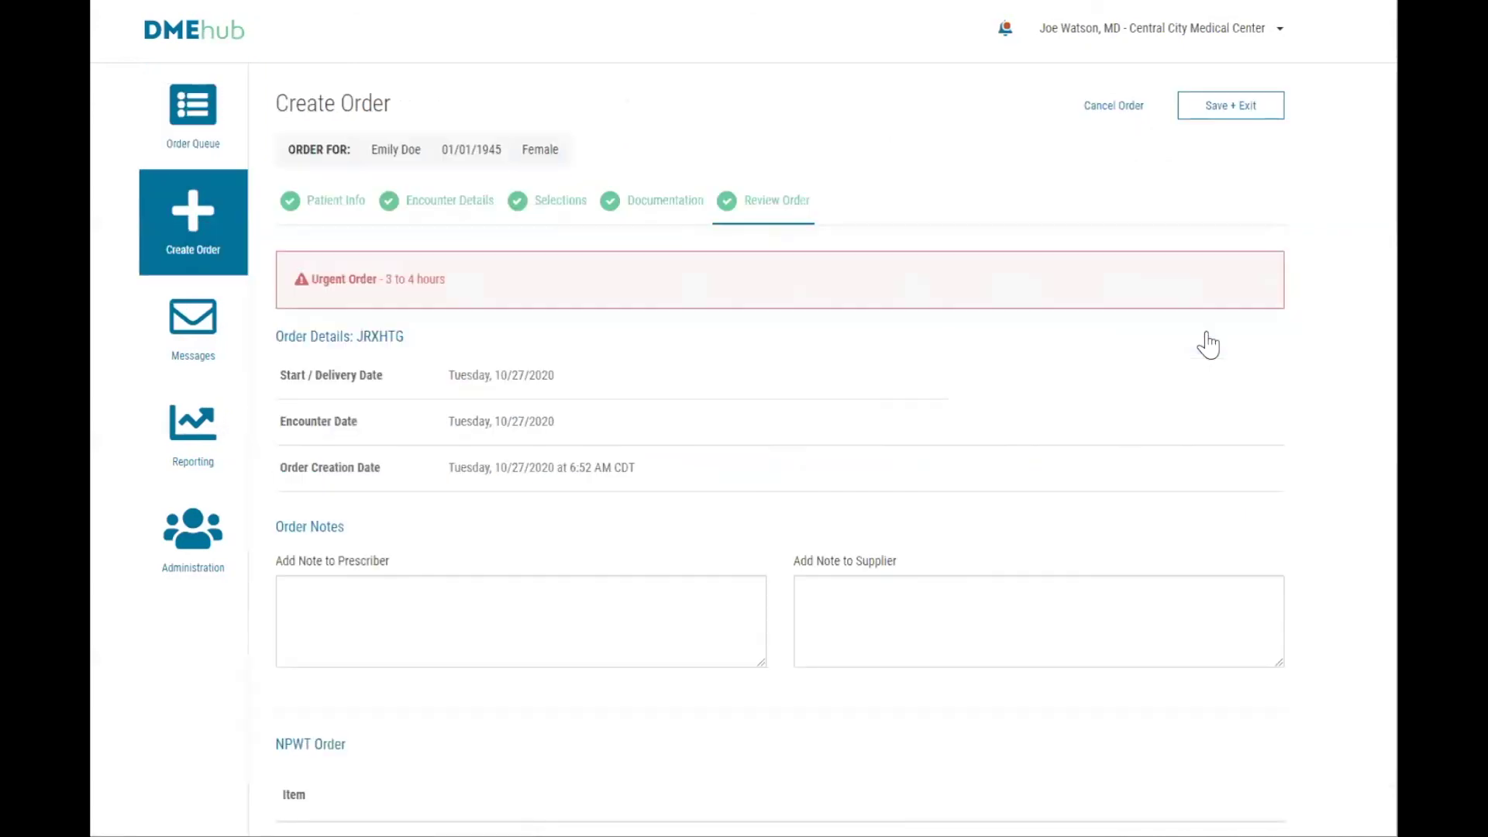
scroll(1209, 344, down, 3)
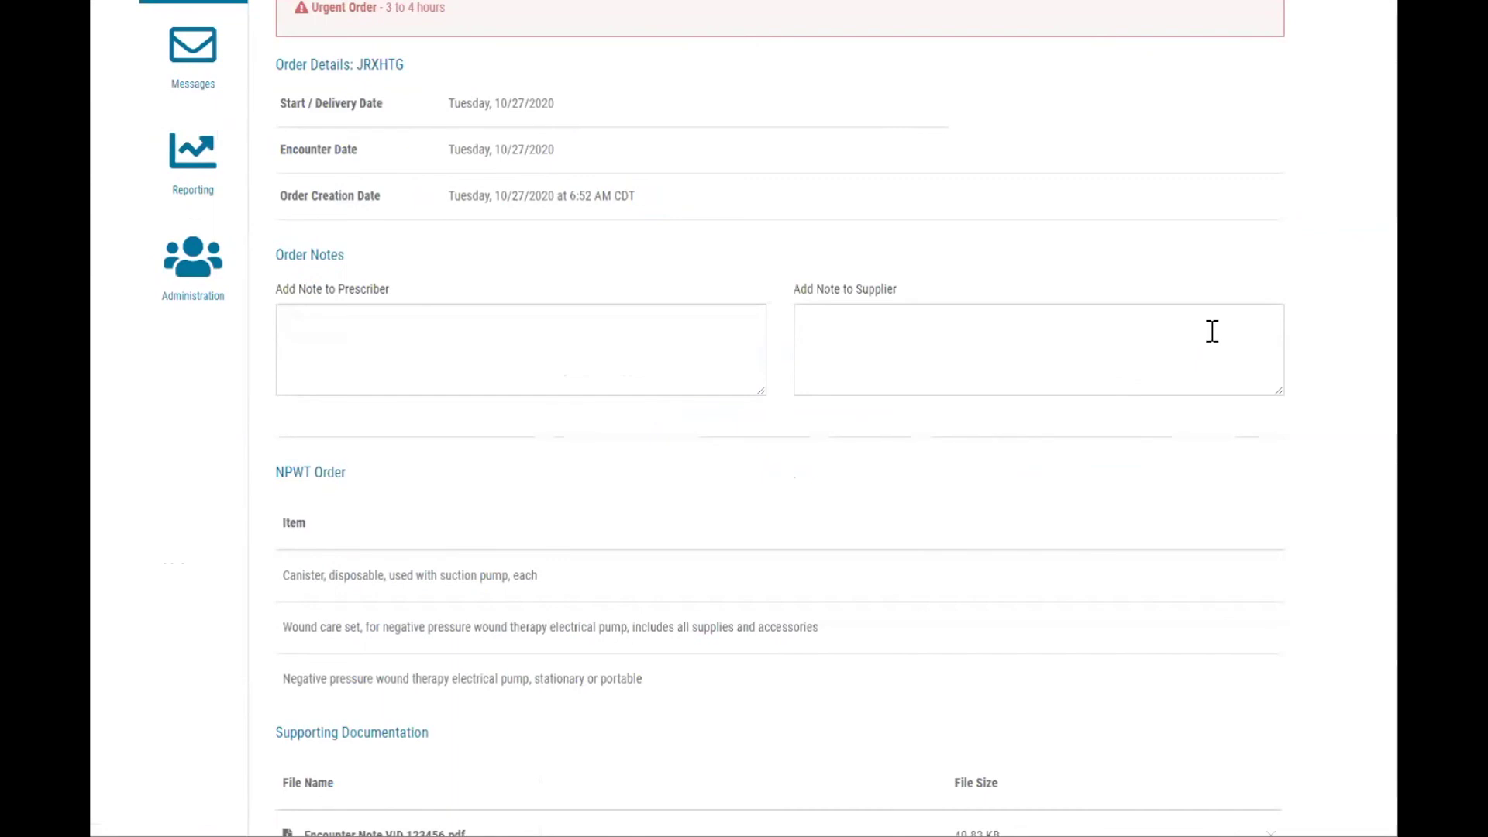
scroll(1213, 331, down, 4)
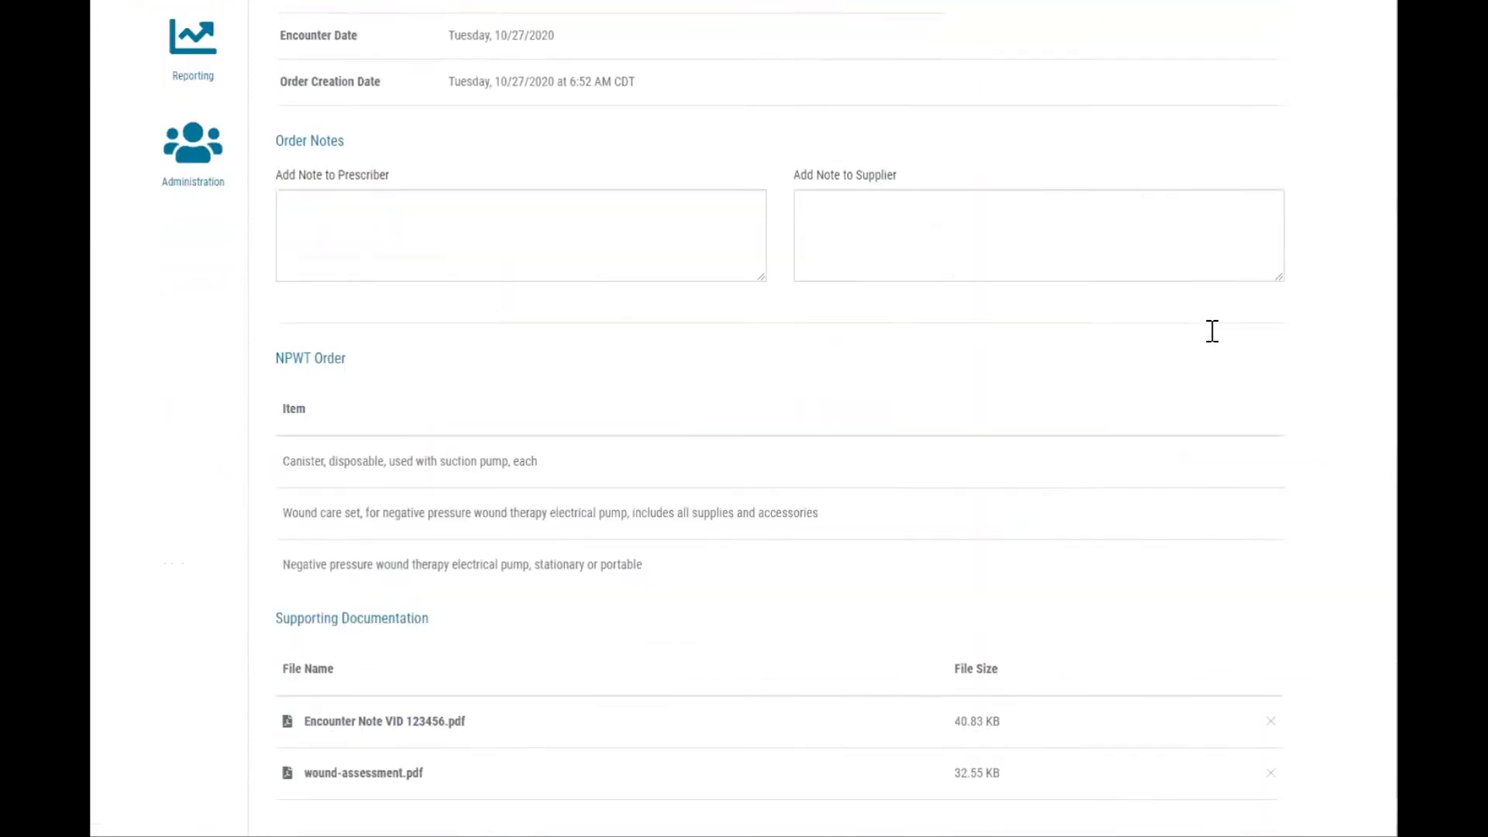
scroll(1212, 331, down, 3)
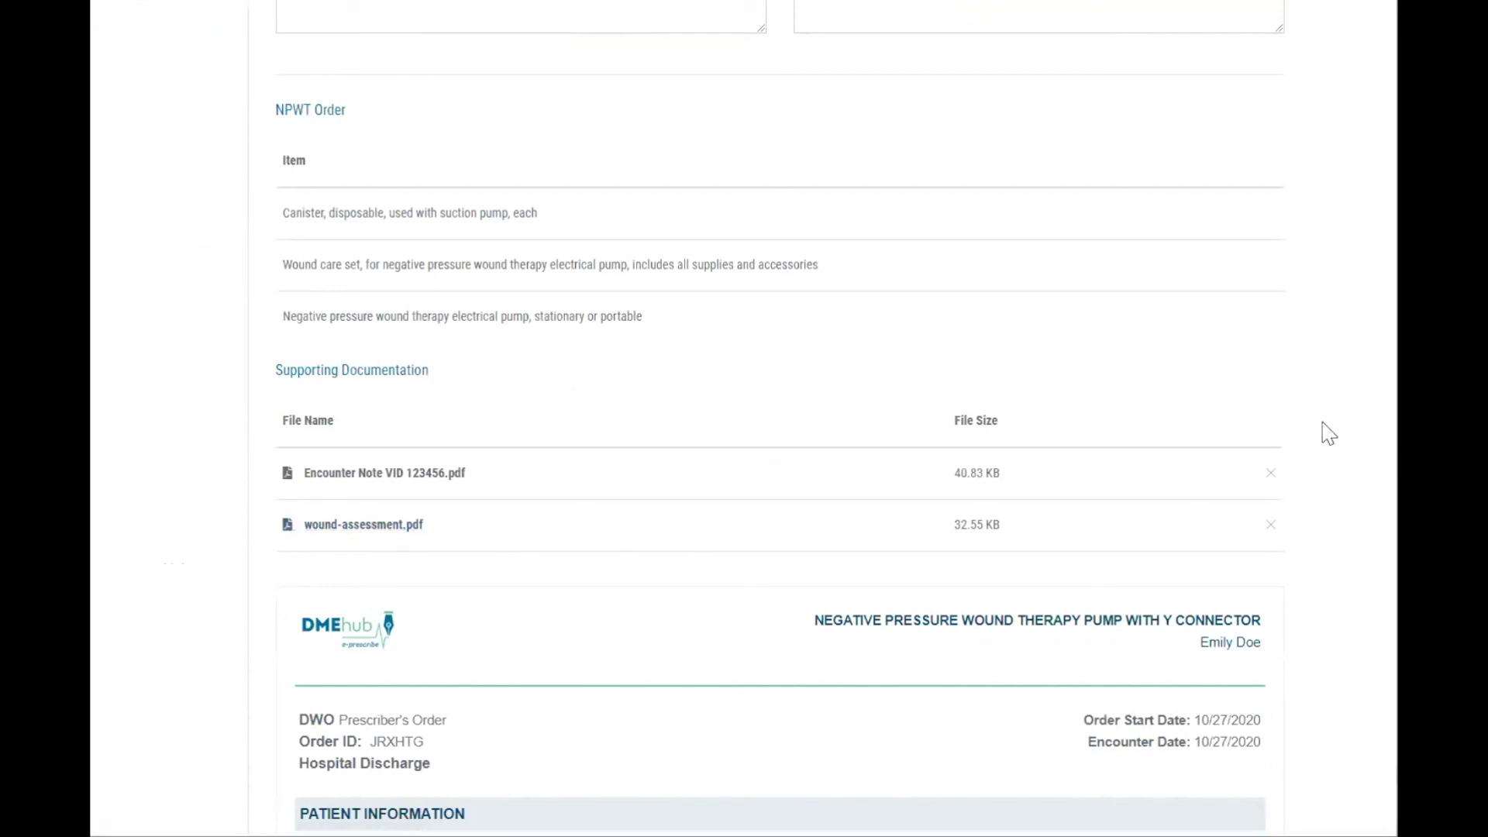
scroll(1326, 432, down, 5)
scroll(1329, 435, down, 5)
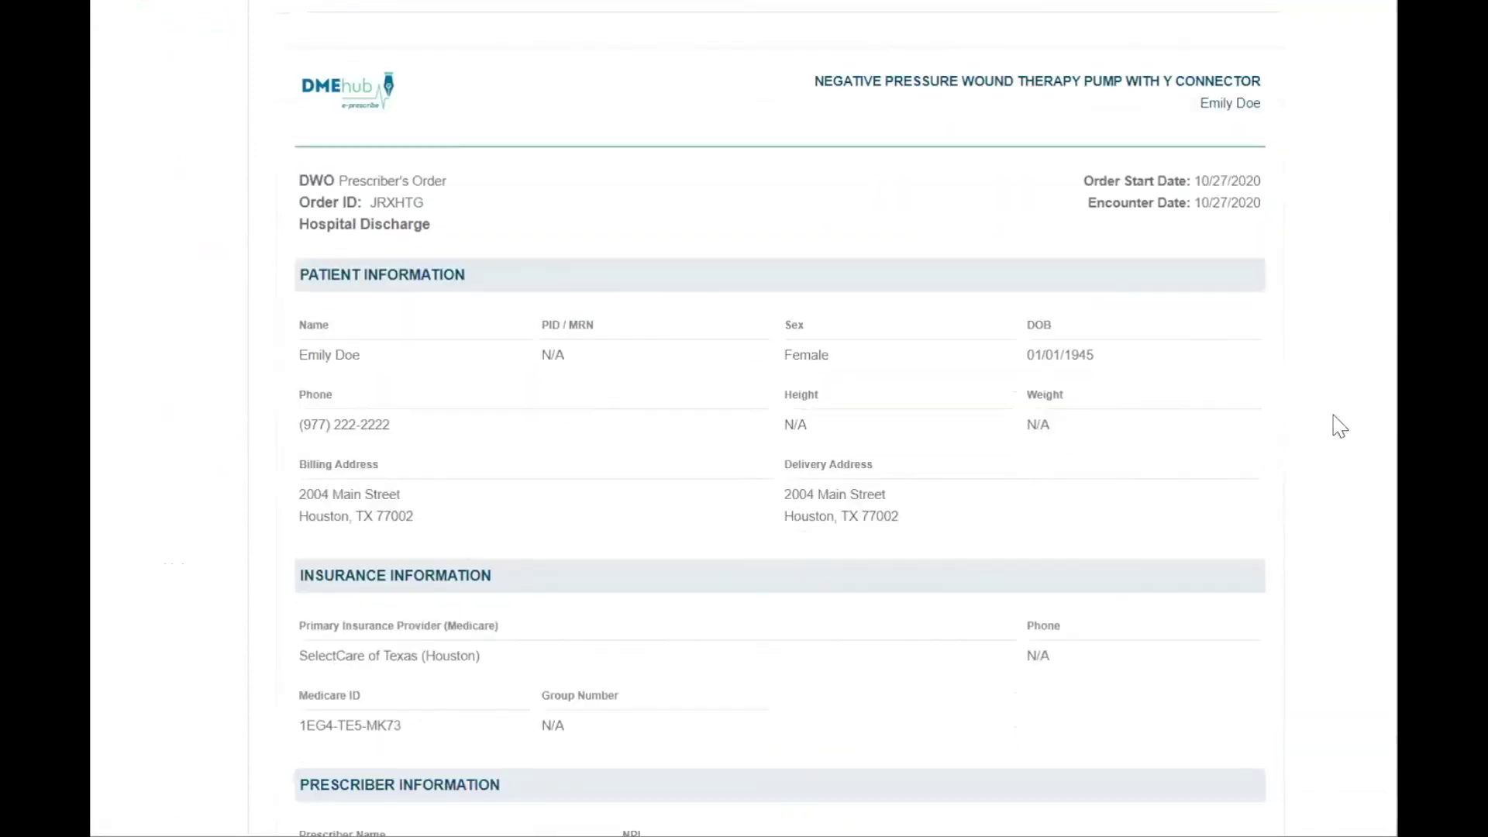
scroll(1339, 427, down, 12)
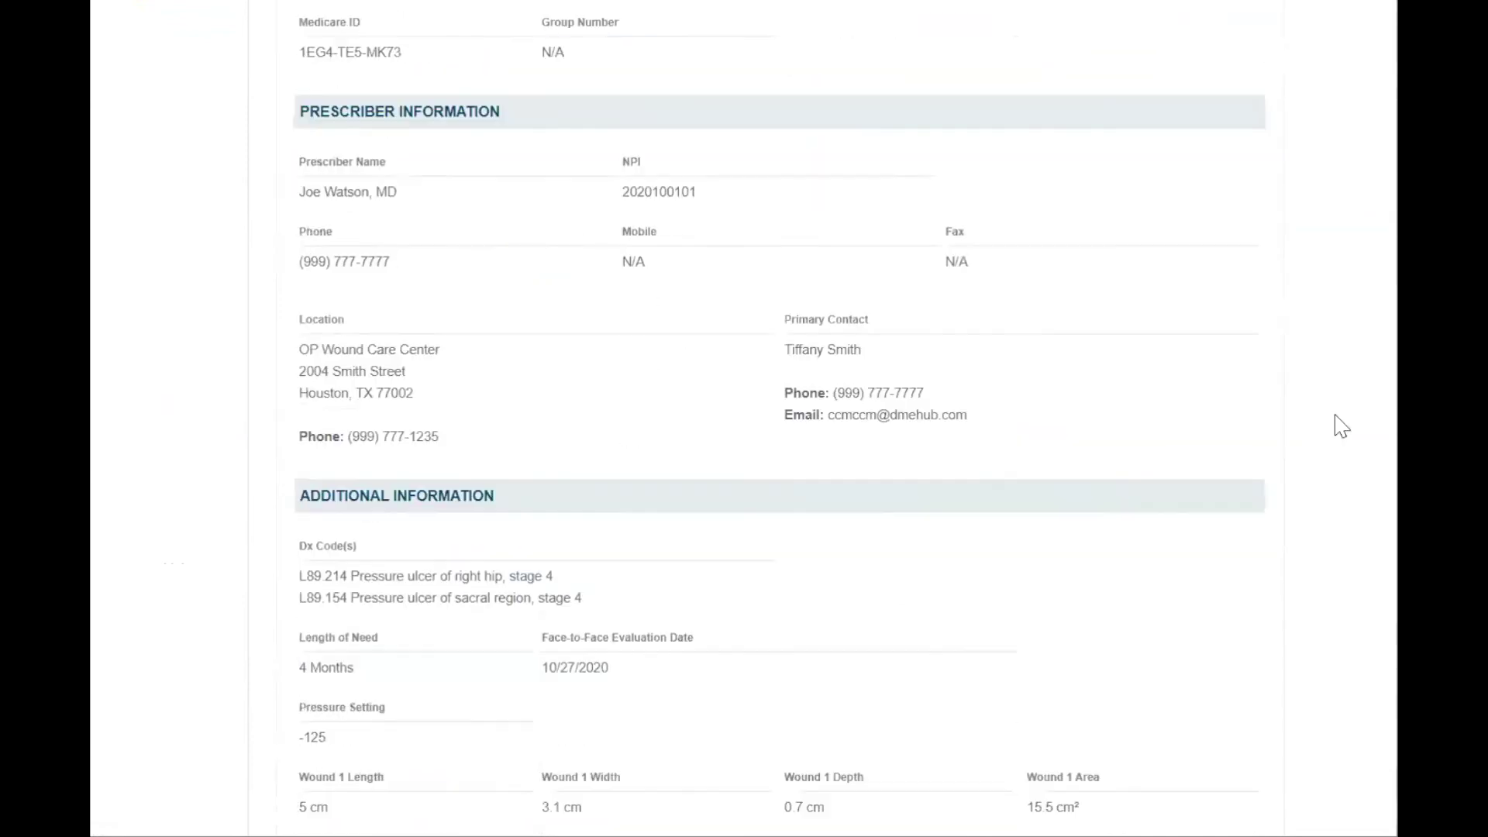
scroll(1333, 411, down, 6)
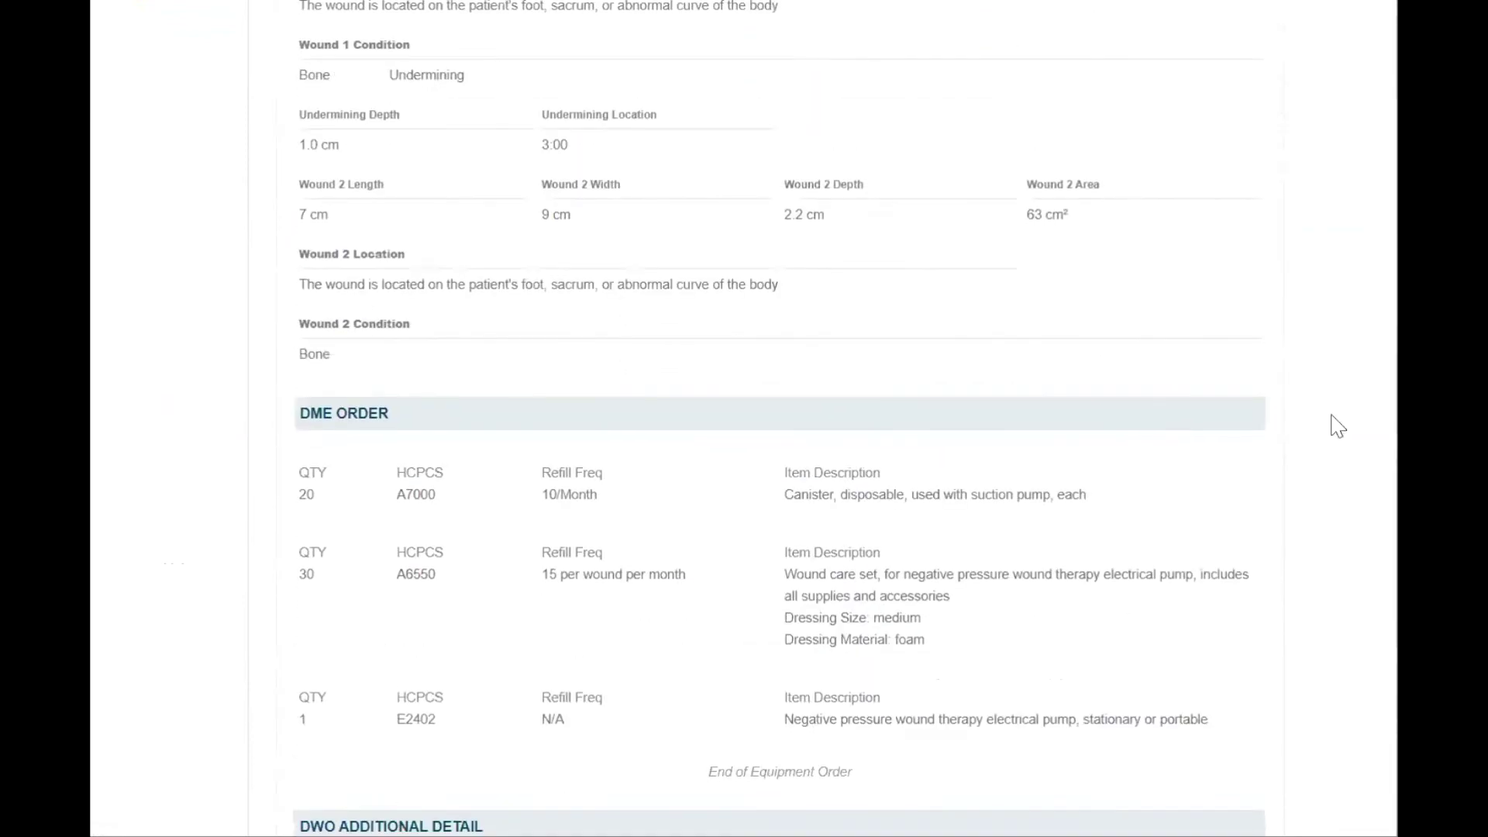
scroll(1329, 426, down, 6)
click(1230, 733)
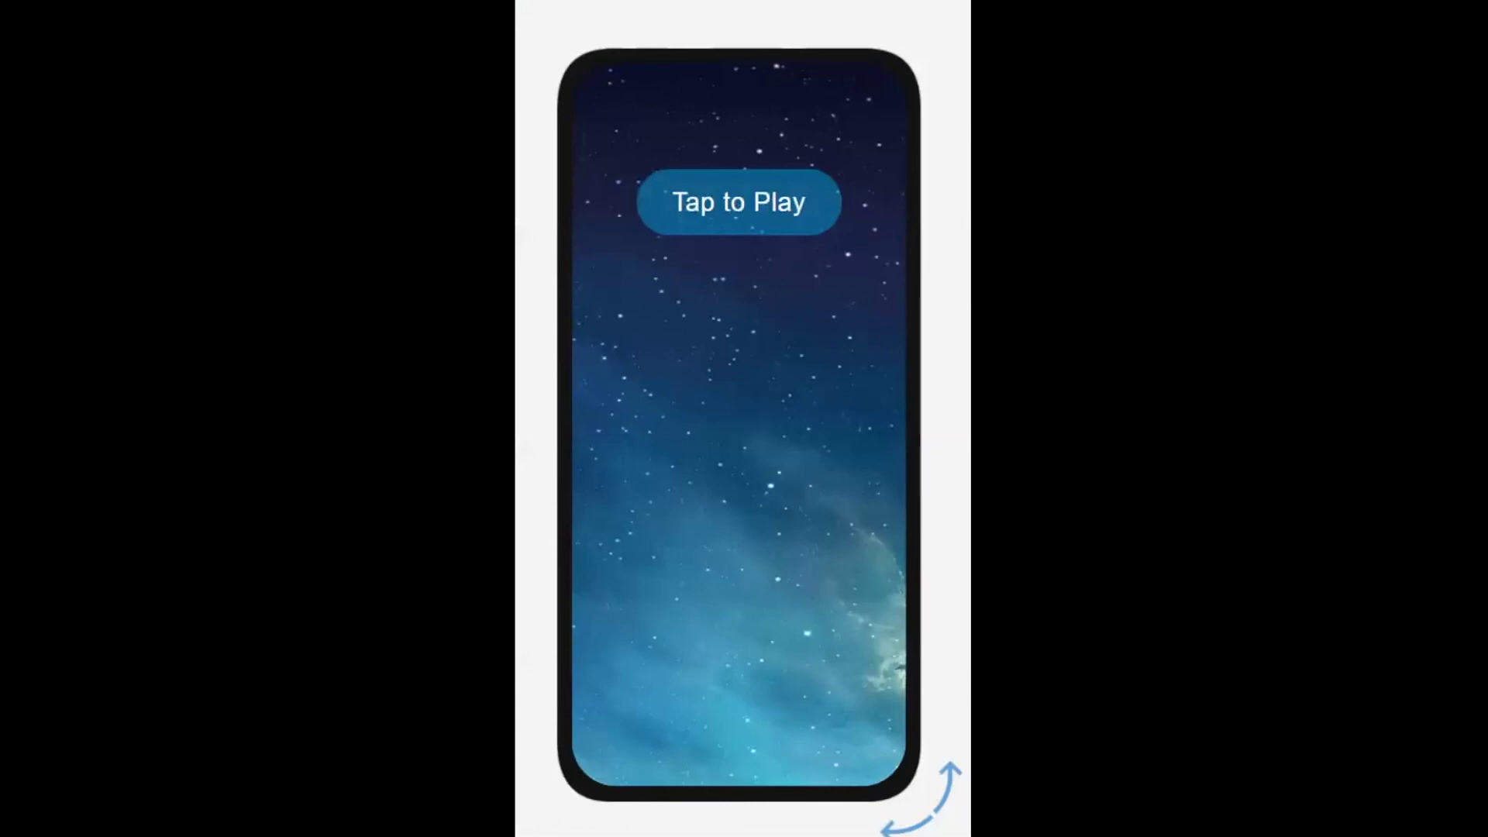
Start the mobile demo to install and open the DMEhub mobile app.
click(733, 206)
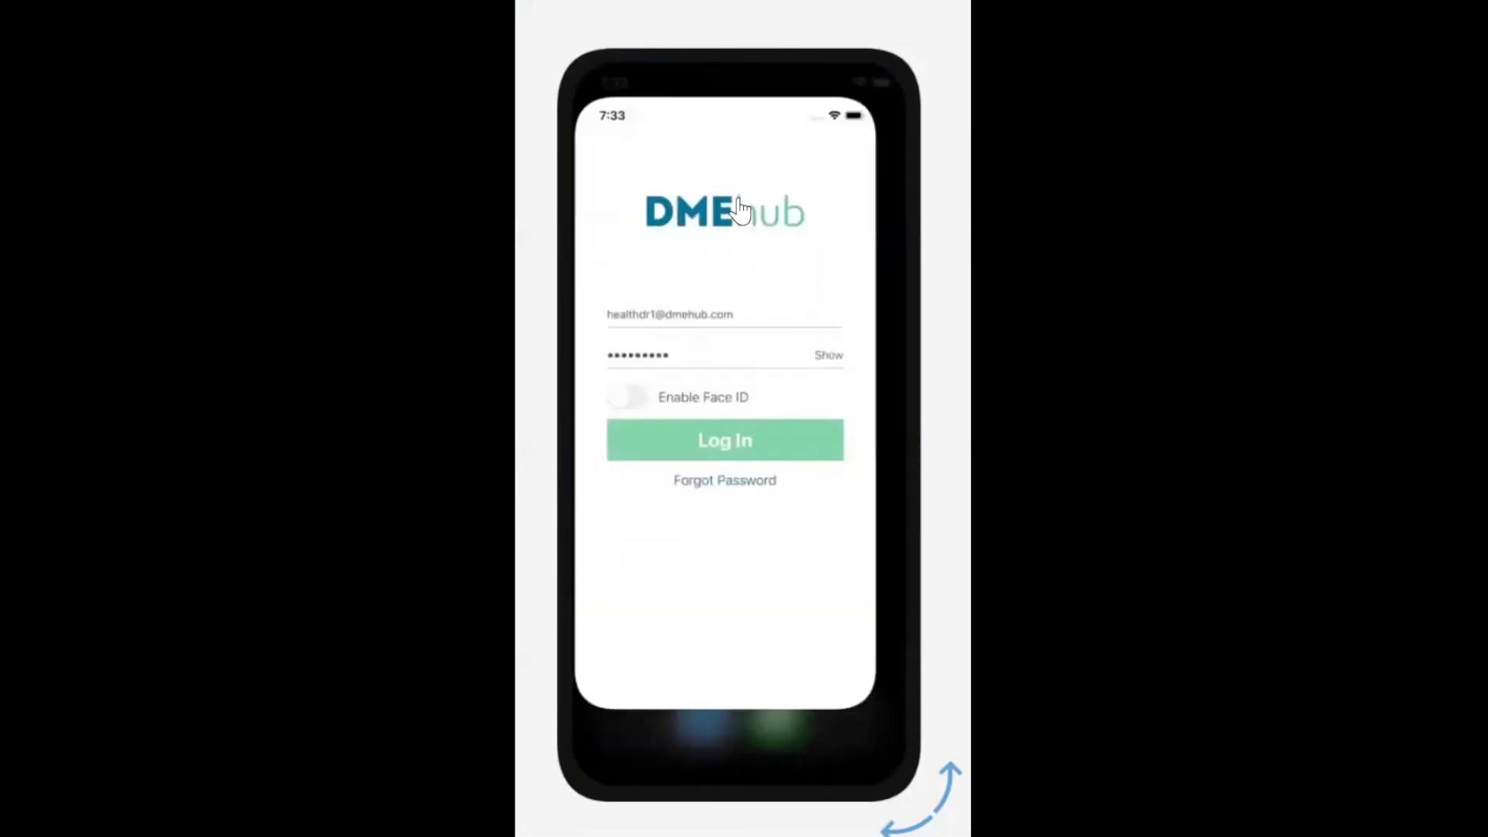
Log in on mobile, open the urgent NPWT order, and sign it for the supplier.
click(701, 449)
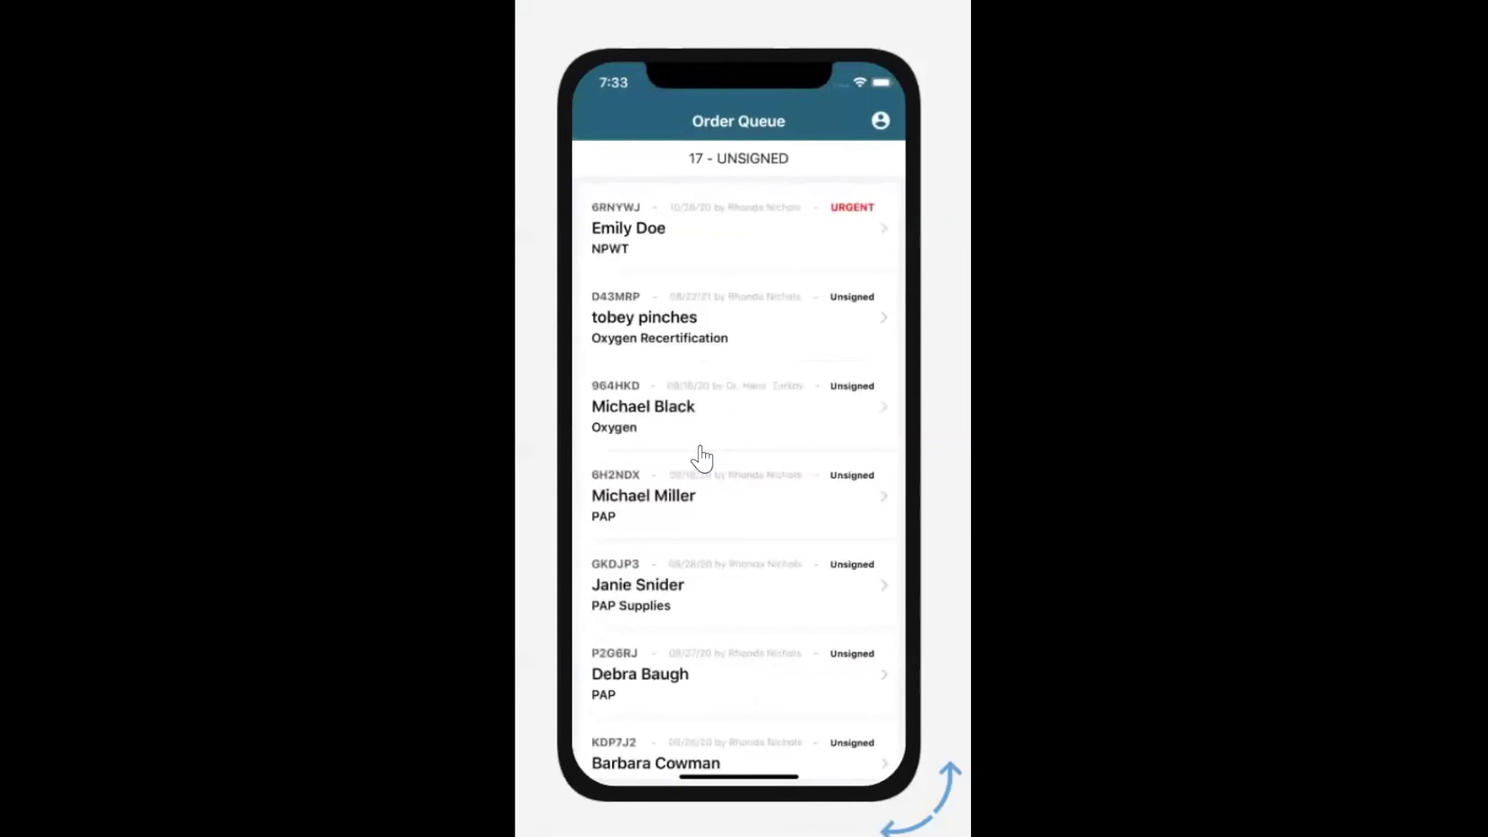
click(771, 246)
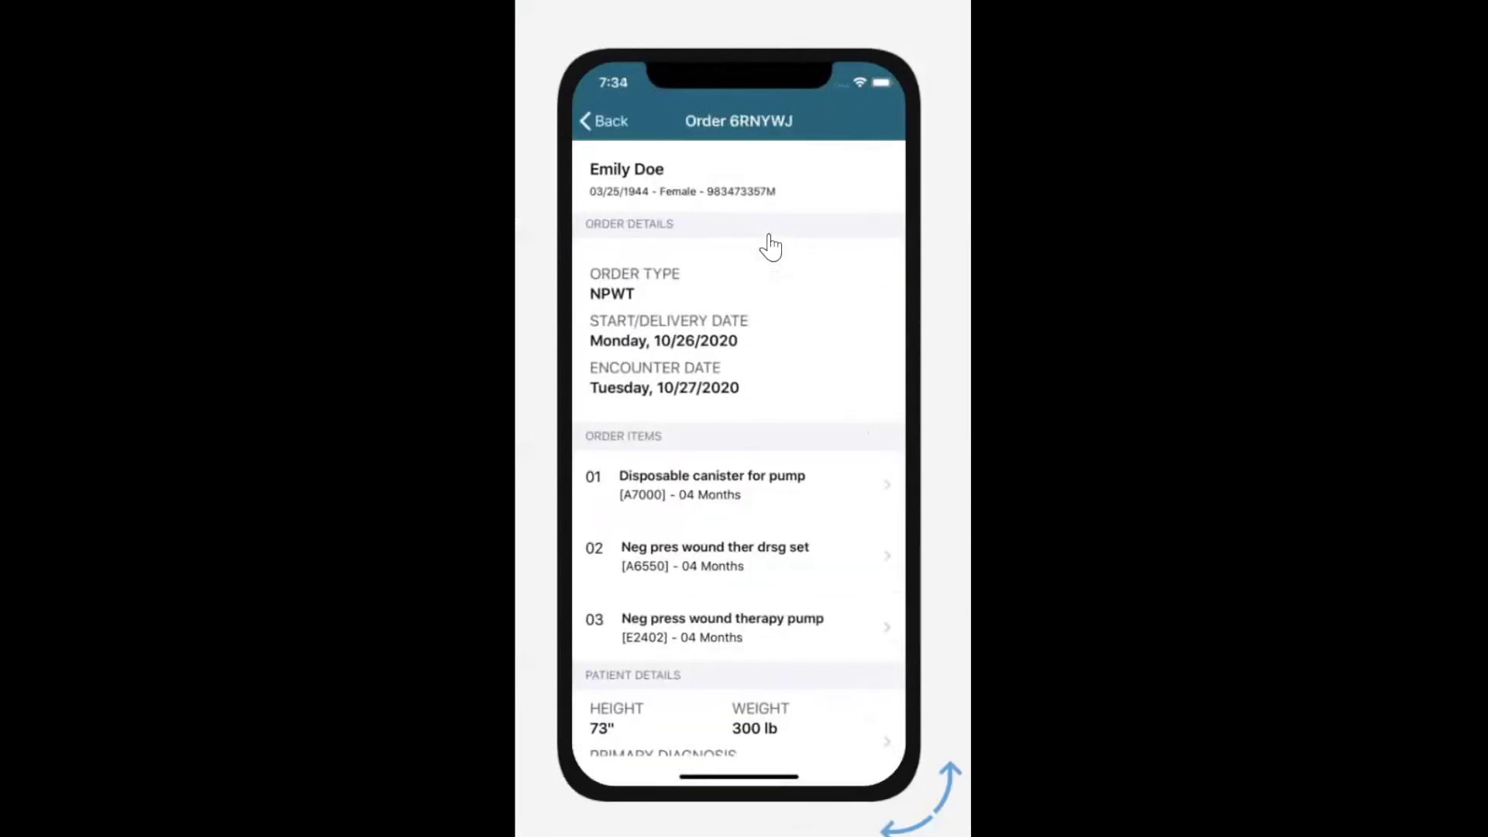
drag(827, 631, 819, 277)
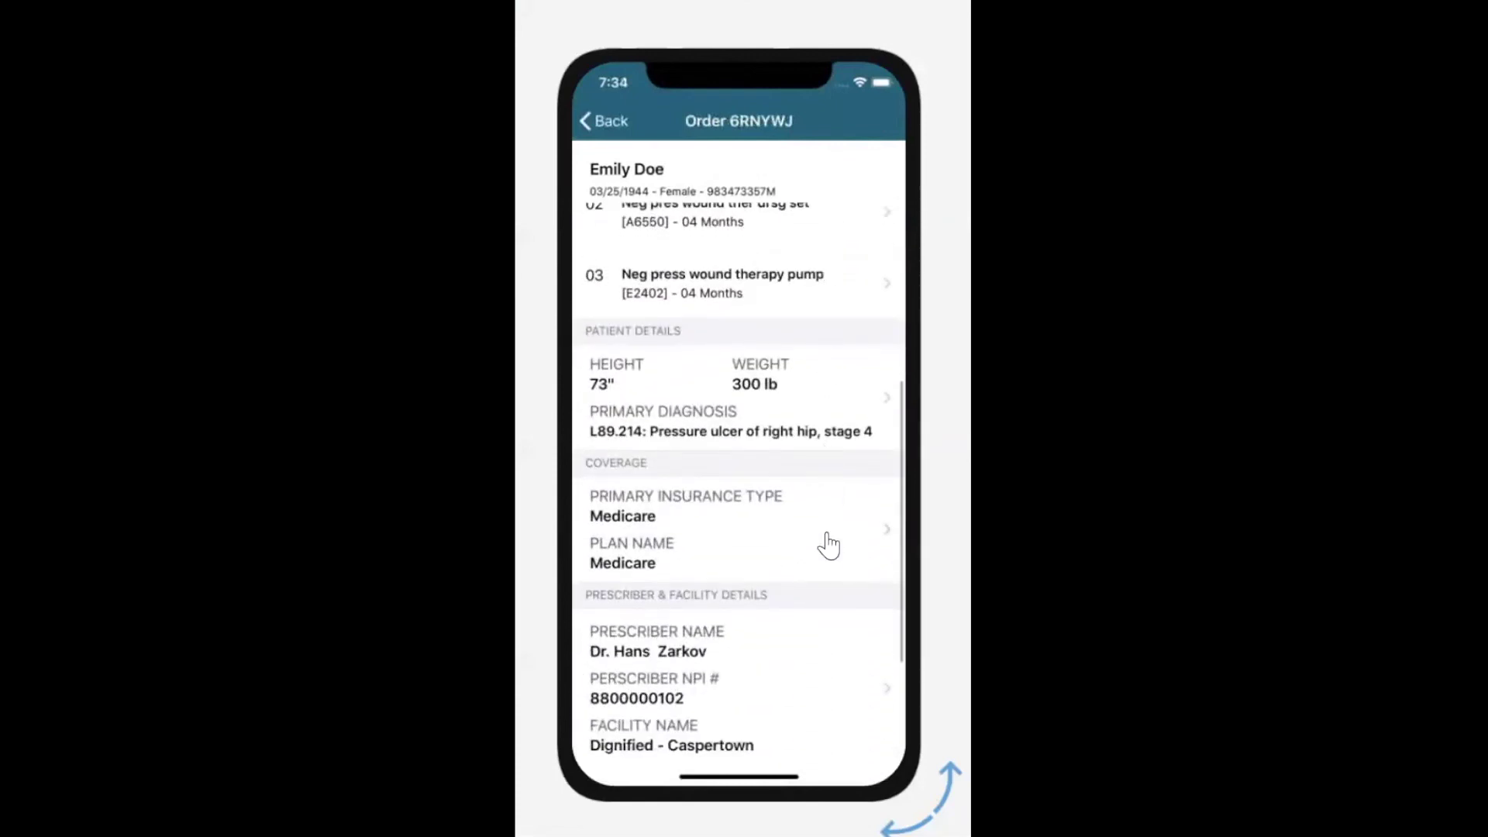
drag(810, 651, 790, 313)
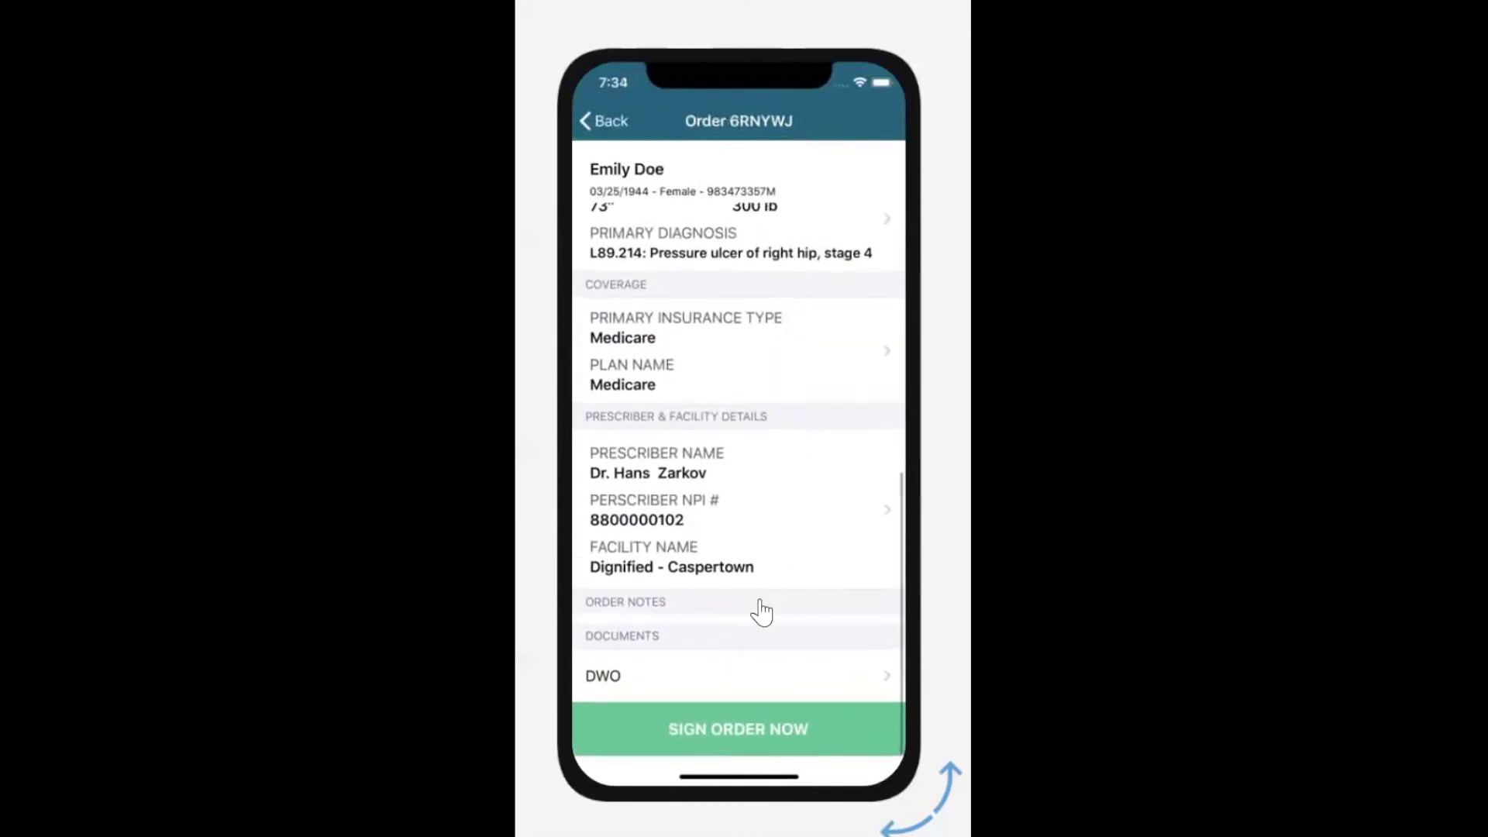
click(719, 730)
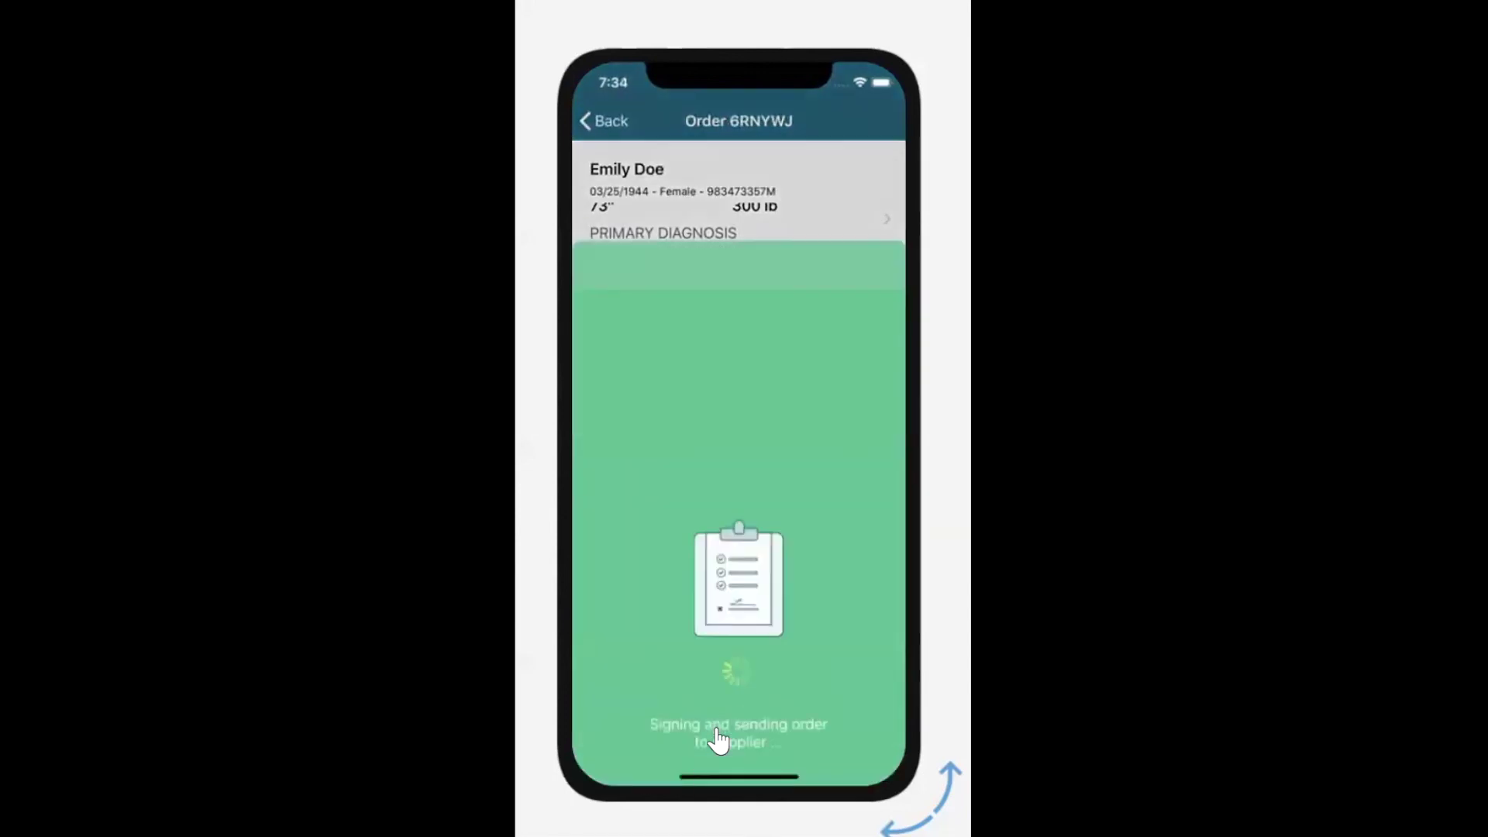